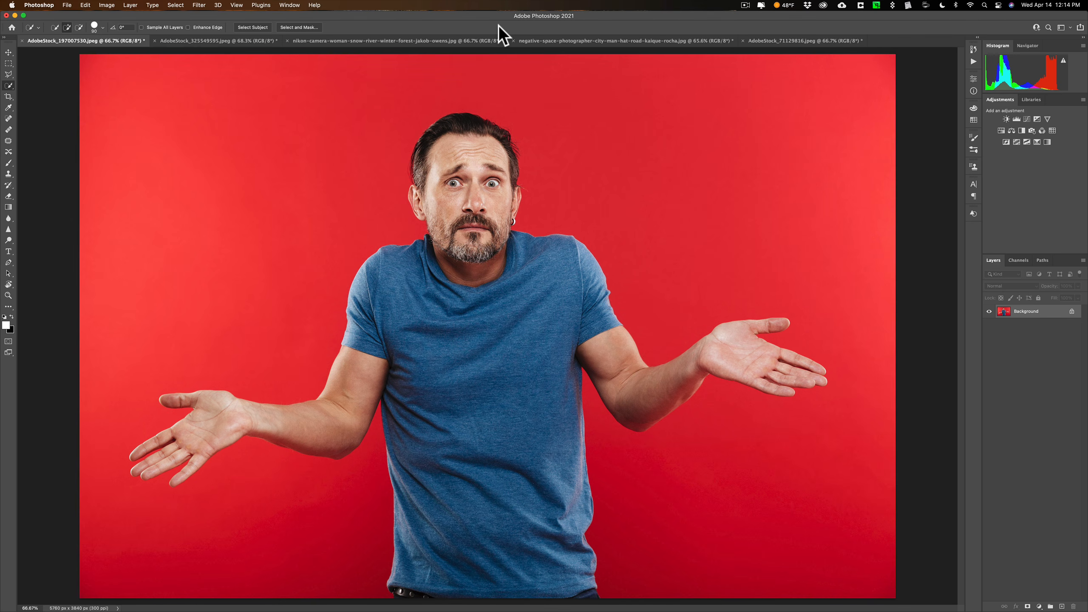
# Look through the five open photos and return to the man on the red background
pyautogui.click(233, 41)
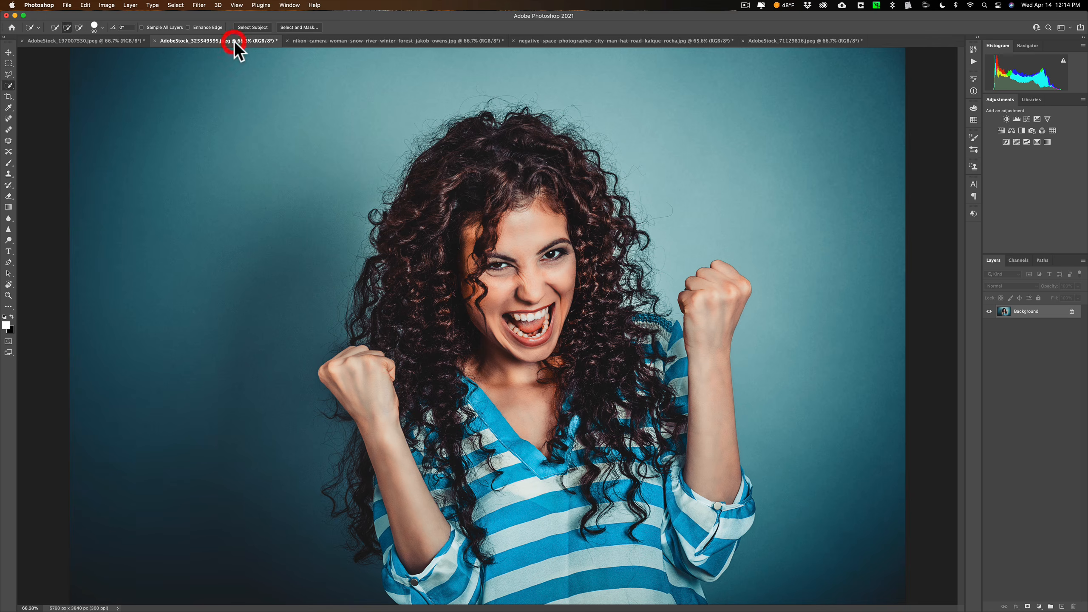
pyautogui.click(323, 41)
pyautogui.click(562, 40)
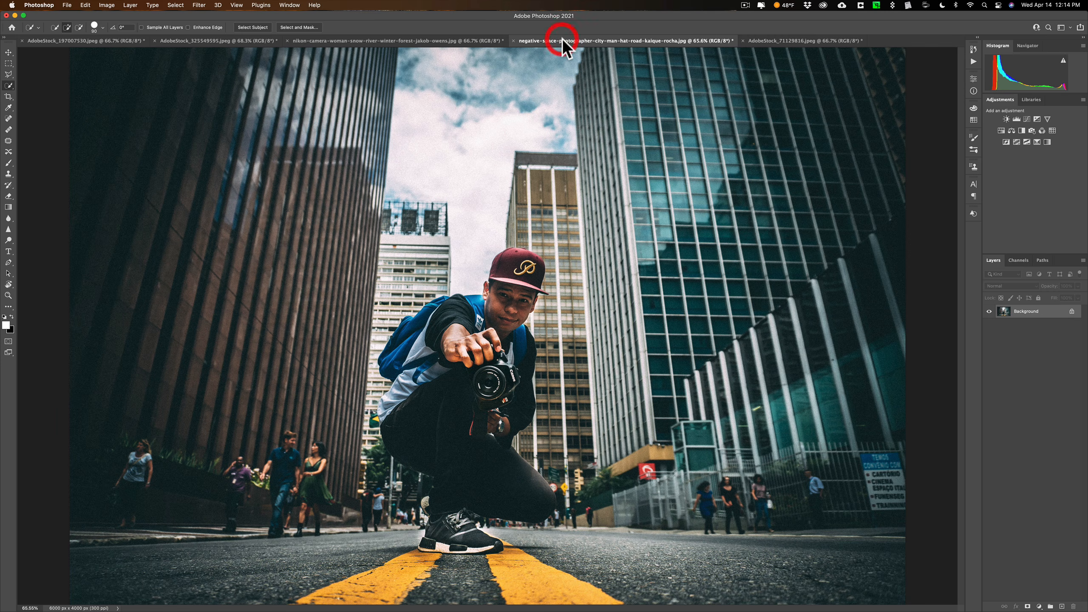
pyautogui.click(763, 40)
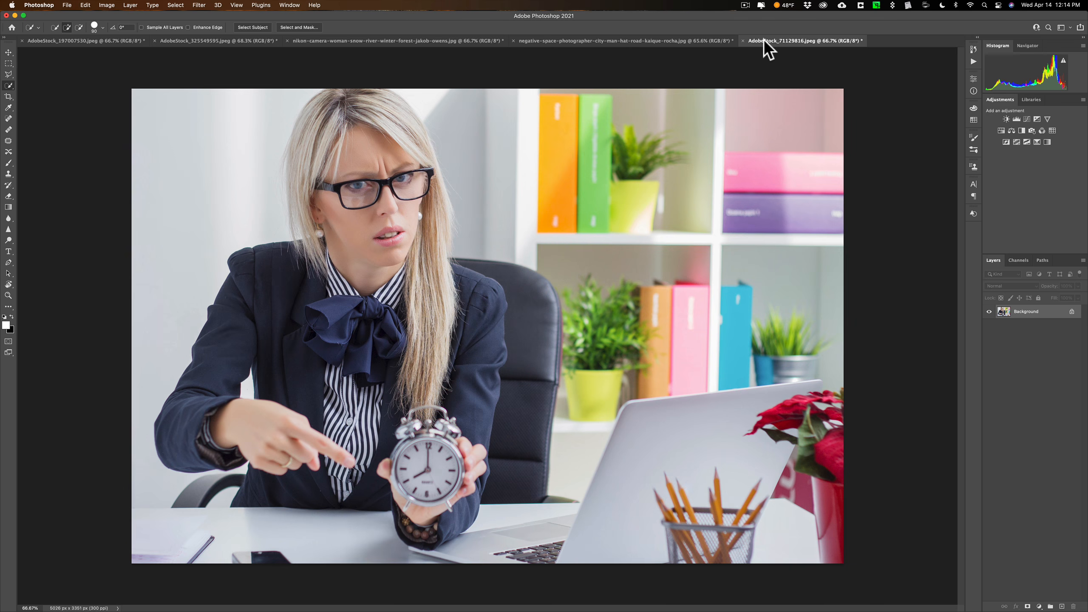
pyautogui.click(75, 40)
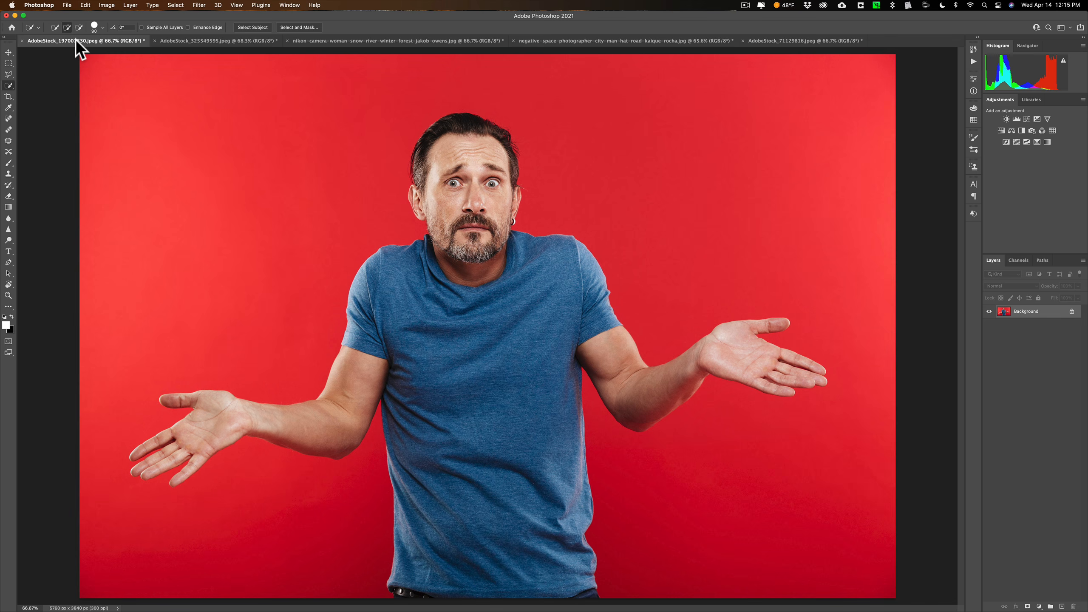
# With the Quick Selection Tool active, run Select Subject on the man and enter Select and Mask
pyautogui.press('w')
pyautogui.rightClick(9, 86)
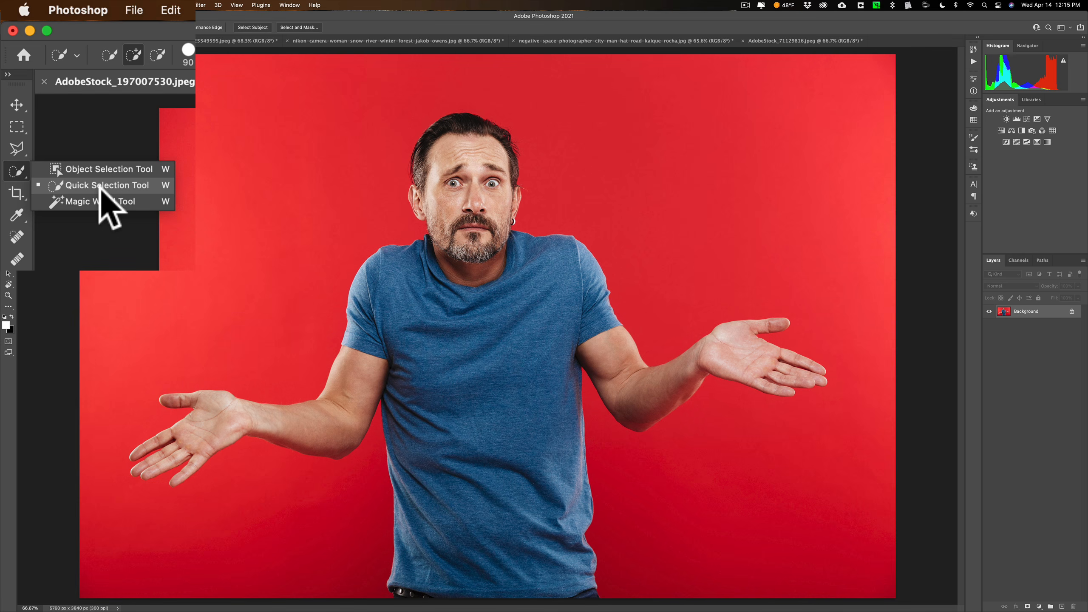
pyautogui.click(100, 186)
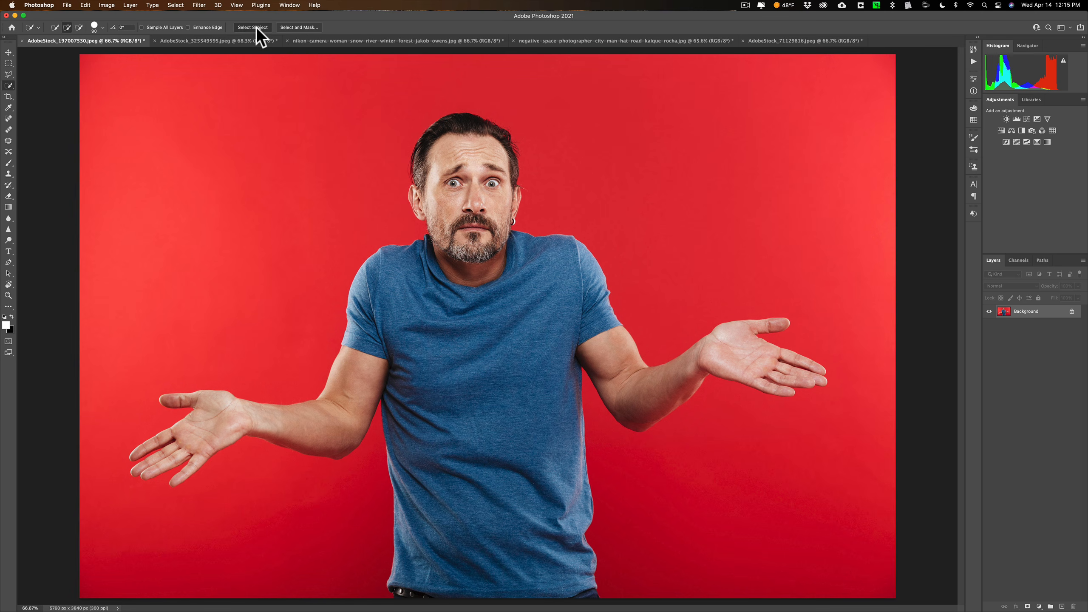
pyautogui.click(253, 27)
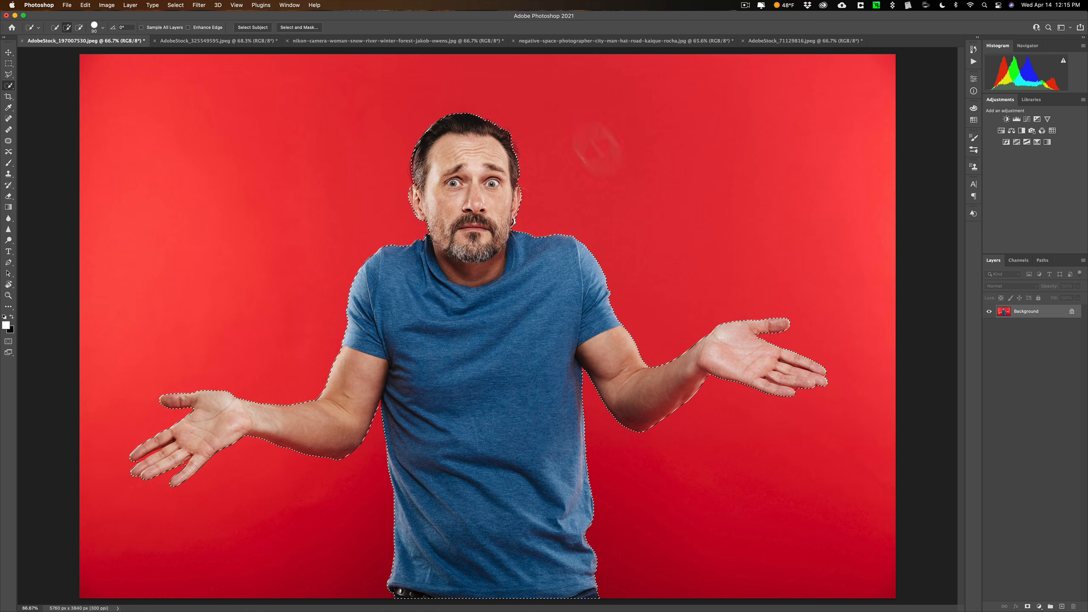
pyautogui.click(301, 27)
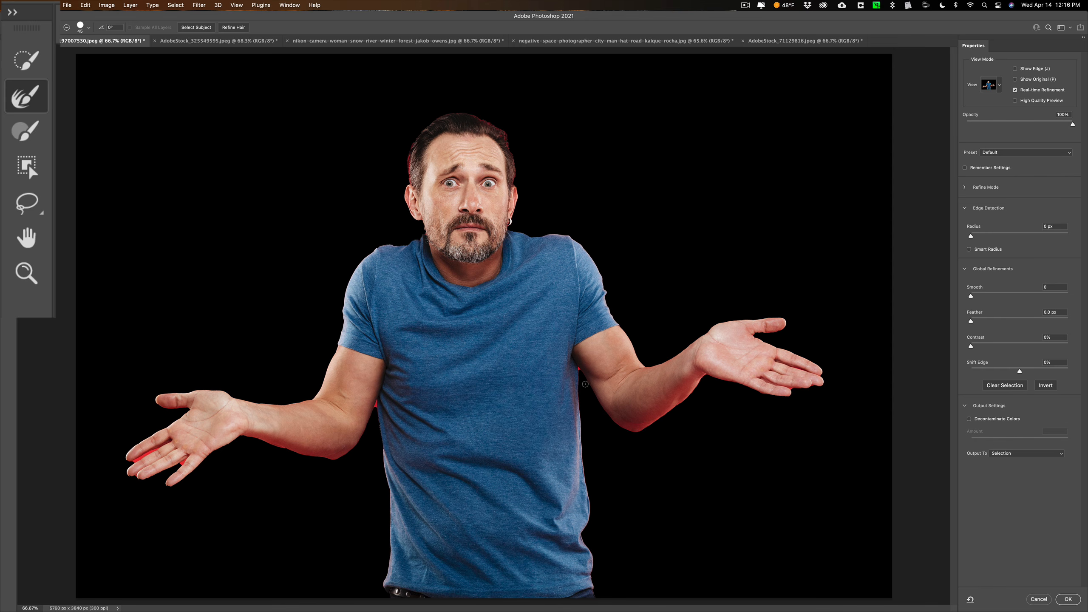
# Refine the selection edge with a small Refine Edge Brush at the man's armpit and between his fingers to remove red remnants
pyautogui.press('[')
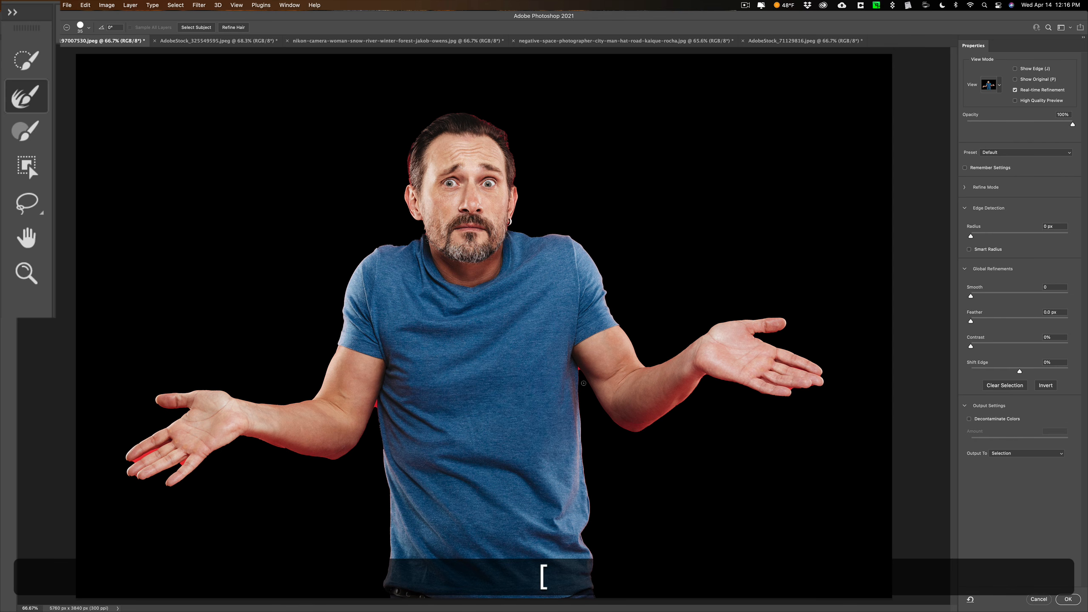
pyautogui.press('[')
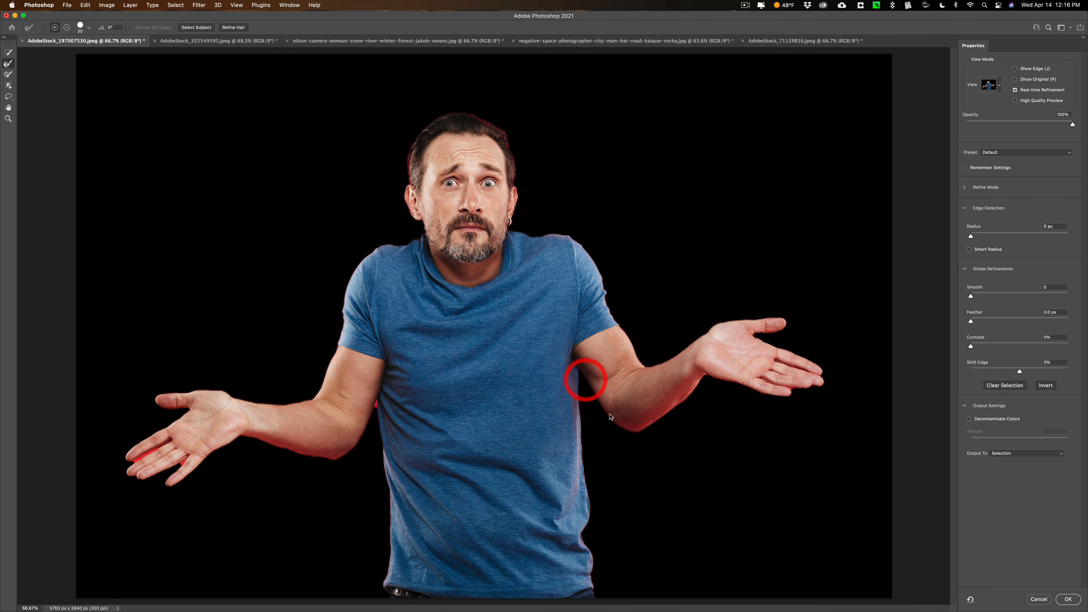
pyautogui.click(376, 410)
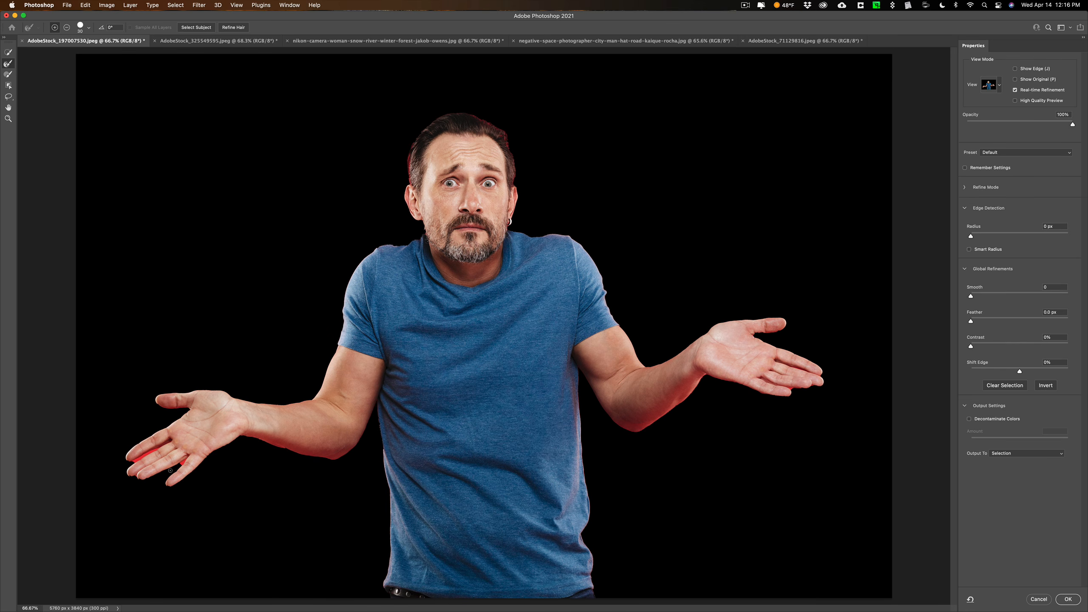
pyautogui.press('[')
pyautogui.click(180, 462)
pyautogui.moveTo(145, 456); pyautogui.dragTo(158, 449)
pyautogui.click(136, 462)
pyautogui.click(135, 458)
pyautogui.click(136, 462)
pyautogui.click(796, 390)
# Refine the selection edge under the man's arm and around his hair with a larger Refine Edge Brush
pyautogui.press(']')
pyautogui.moveTo(329, 459); pyautogui.dragTo(352, 478)
pyautogui.moveTo(502, 131); pyautogui.dragTo(469, 113)
pyautogui.click(558, 177)
pyautogui.moveTo(407, 168)
pyautogui.mouseDown()
pyautogui.moveTo(409, 158)
pyautogui.moveTo(403, 169)
pyautogui.mouseUp()
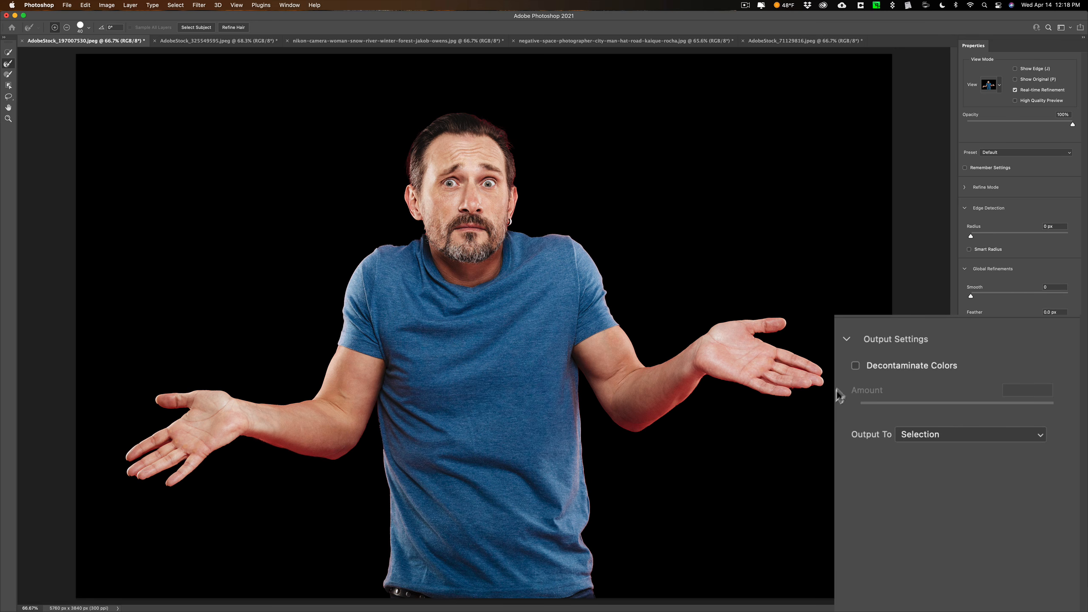
# Compare the man's edges with and without Decontaminate Colors, leaving it on at 100% with New Layer with Layer Mask output
pyautogui.click(856, 366)
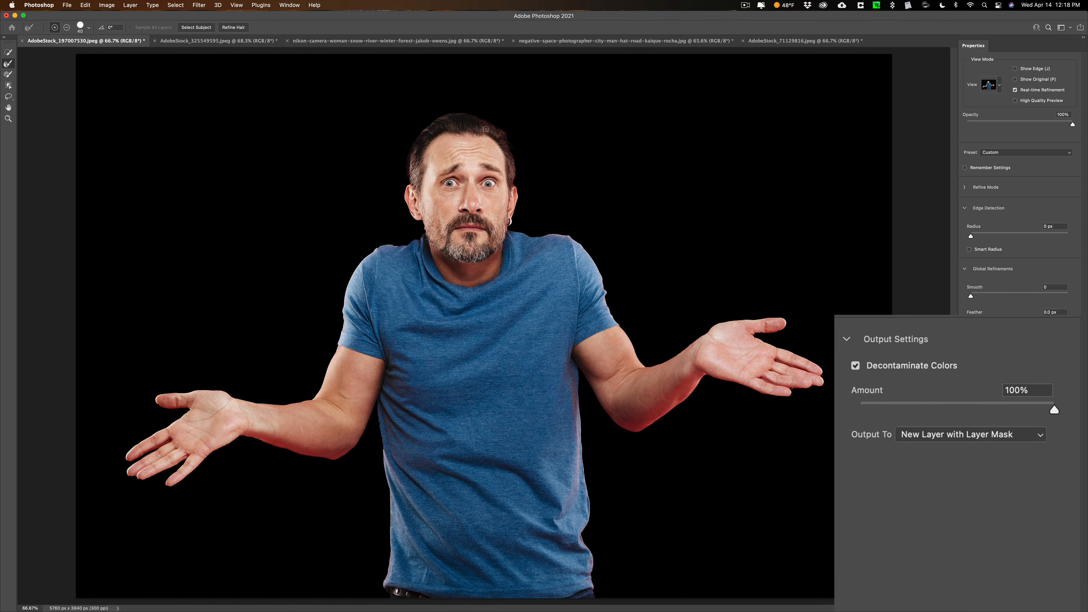
pyautogui.click(855, 365)
pyautogui.click(855, 366)
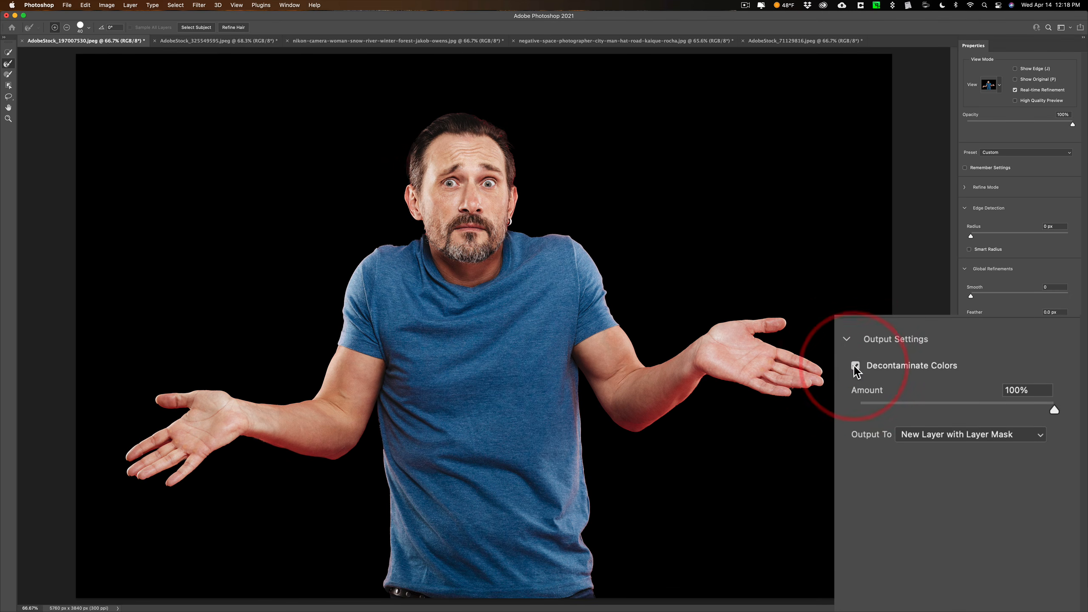
pyautogui.click(855, 366)
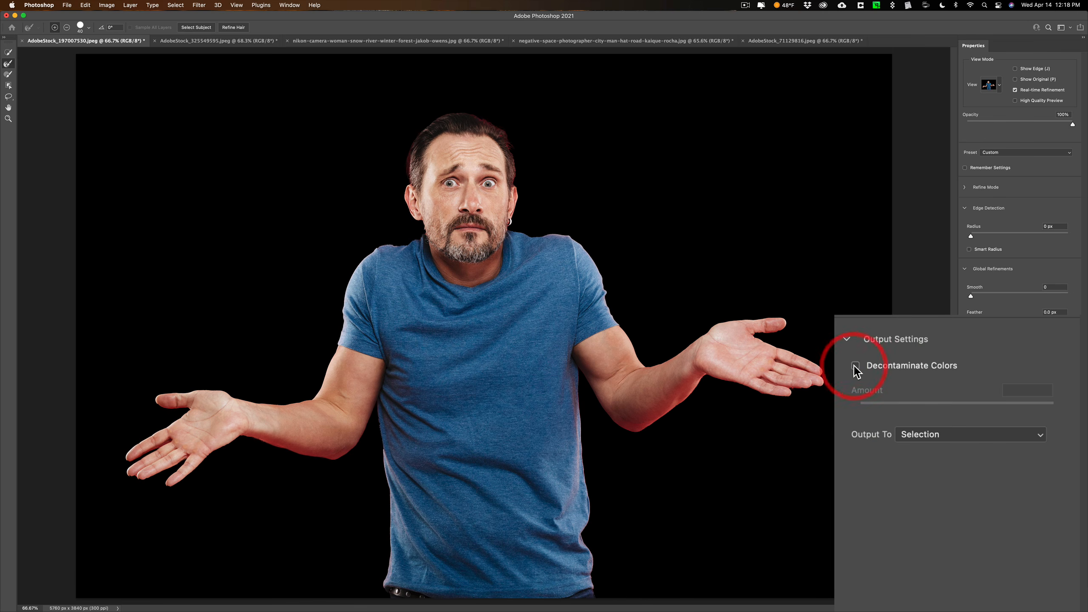
pyautogui.click(855, 366)
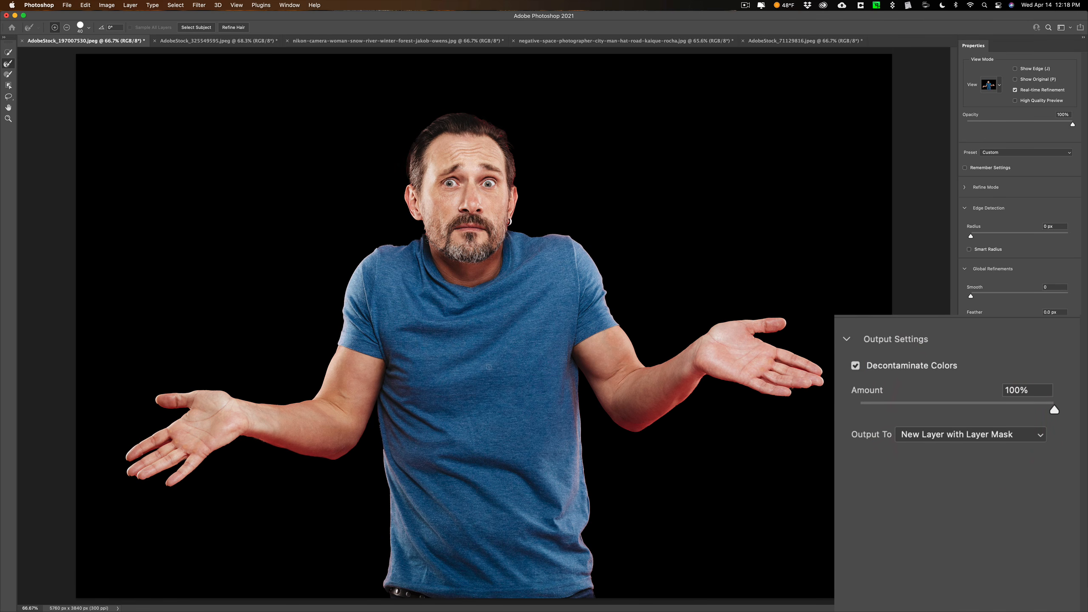
pyautogui.click(856, 367)
pyautogui.click(856, 367)
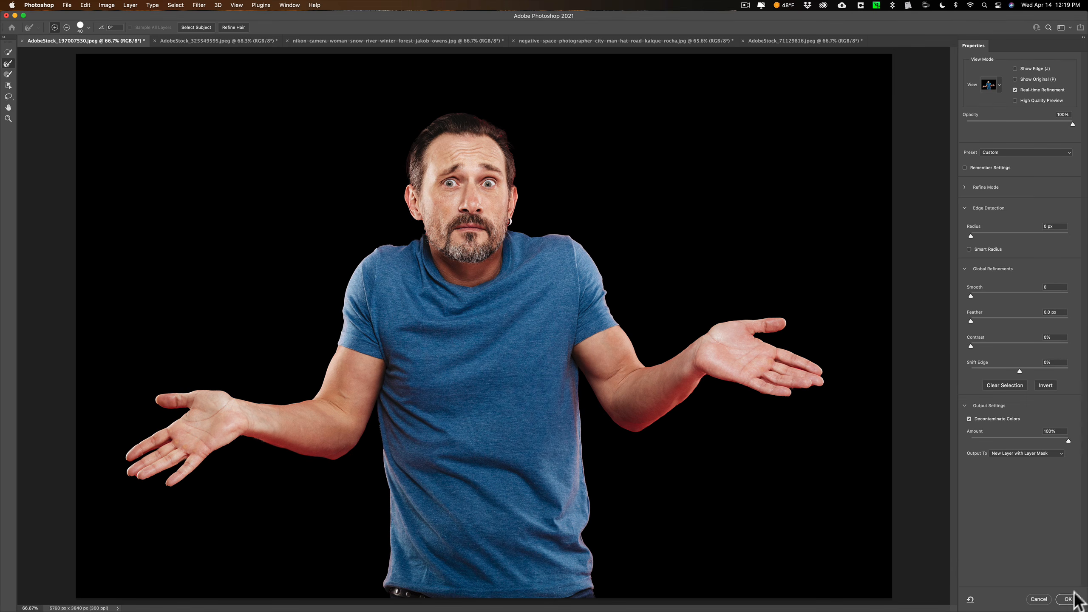
# Output the man's cutout as a new masked layer and shift him to the right on the canvas
pyautogui.click(1067, 599)
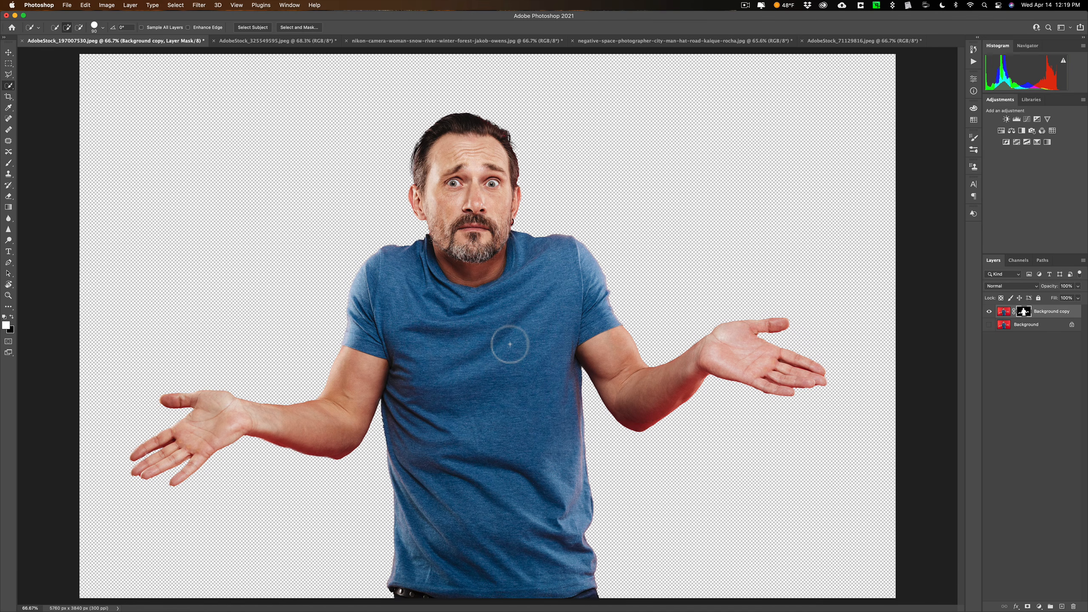
pyautogui.press('v')
pyautogui.moveTo(509, 344); pyautogui.dragTo(569, 345)
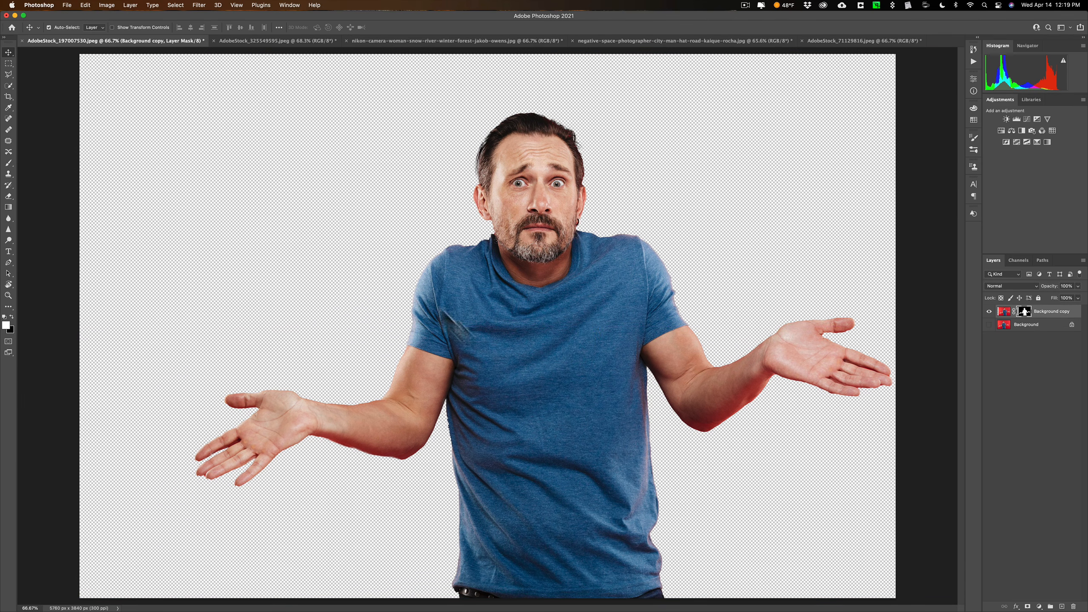
# Switch to the curly-haired woman's photo, run Select Subject on her and enter Select and Mask
pyautogui.click(279, 41)
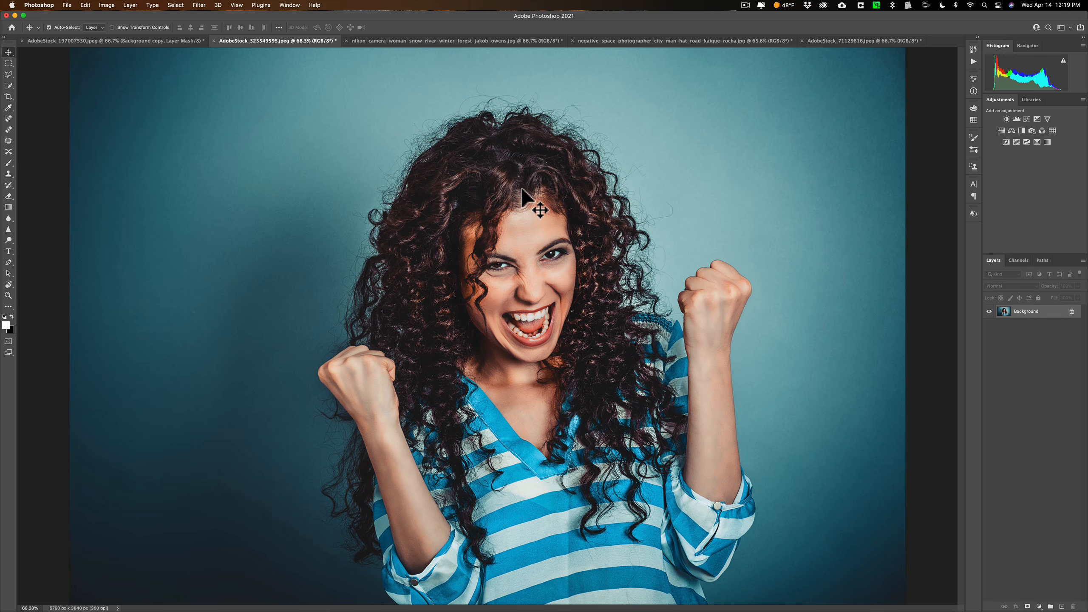
pyautogui.press('w')
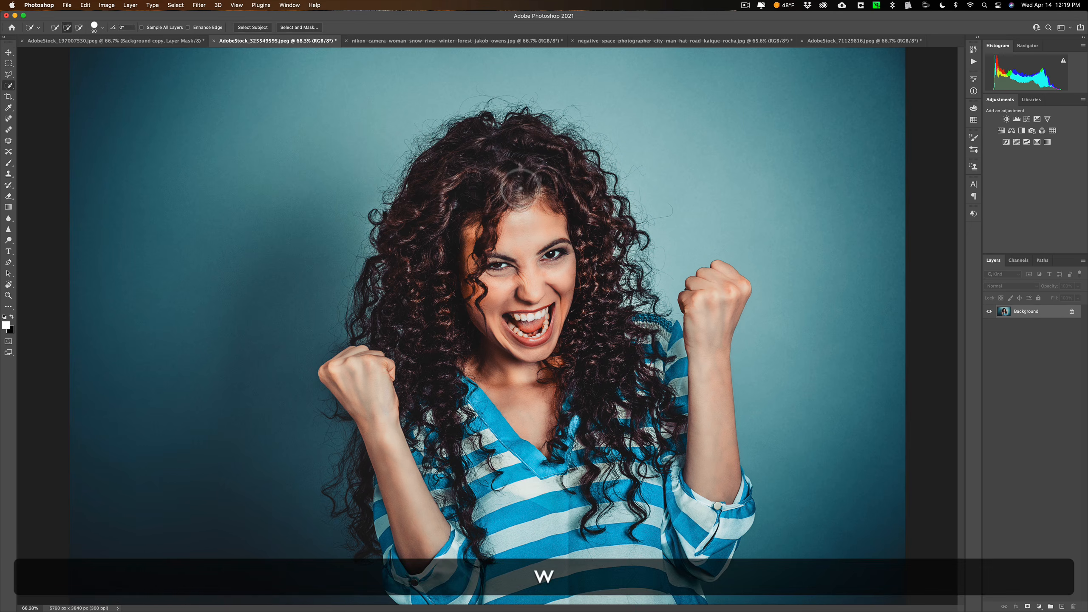
pyautogui.click(262, 27)
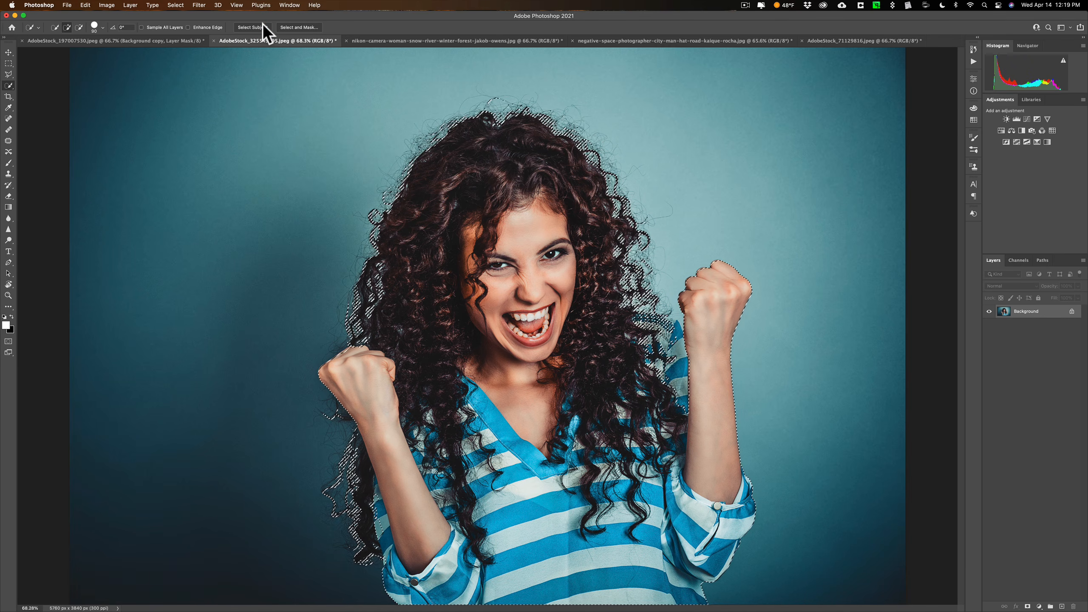
pyautogui.click(298, 27)
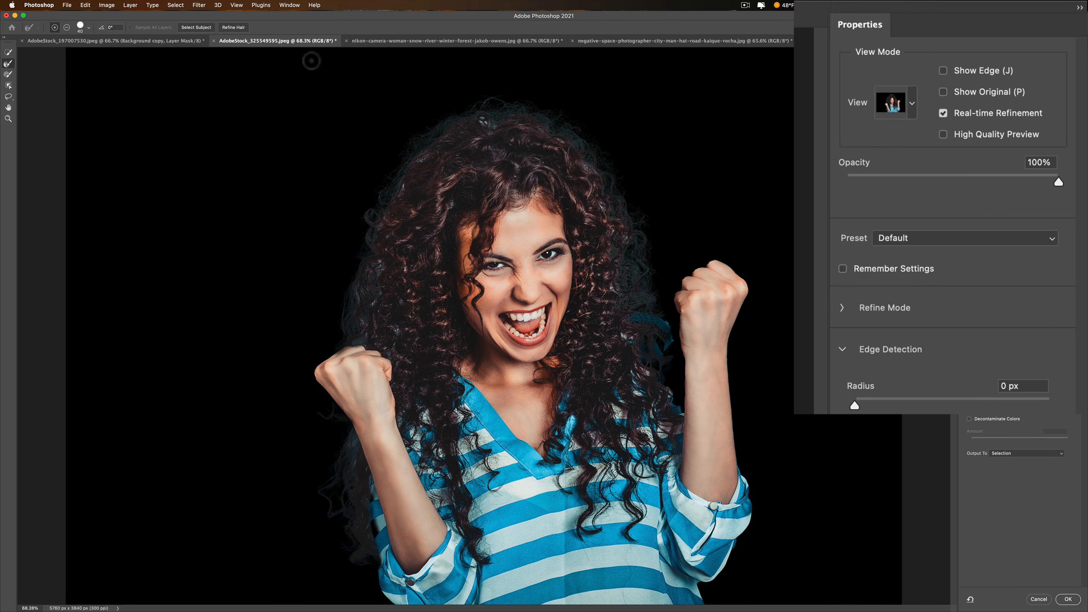
# Change the mask preview to Overlay at 100% opacity
pyautogui.click(911, 103)
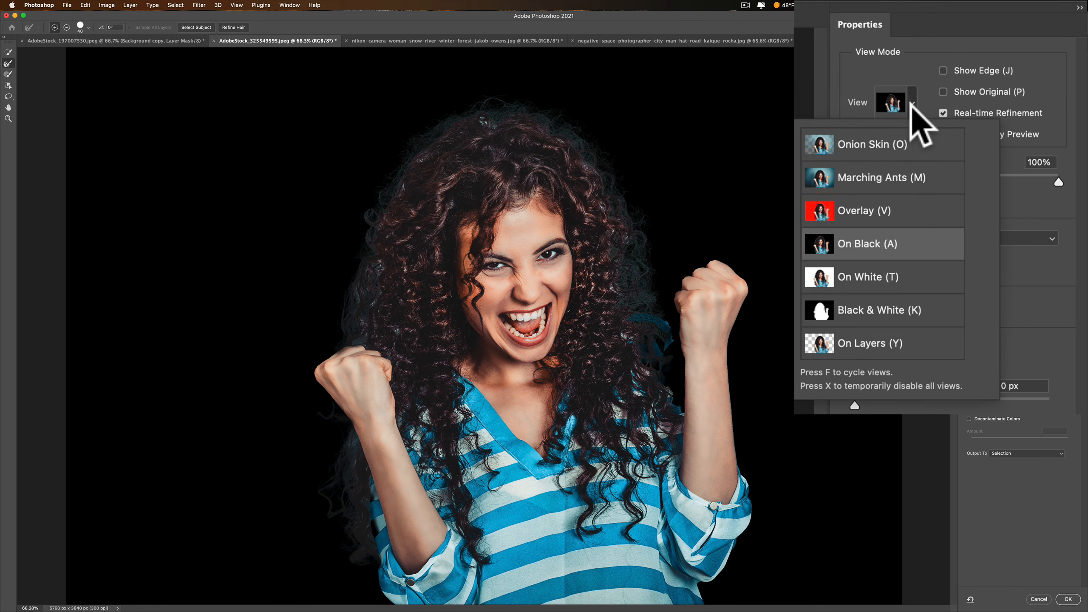
pyautogui.click(866, 207)
pyautogui.moveTo(1026, 175); pyautogui.dragTo(1078, 194)
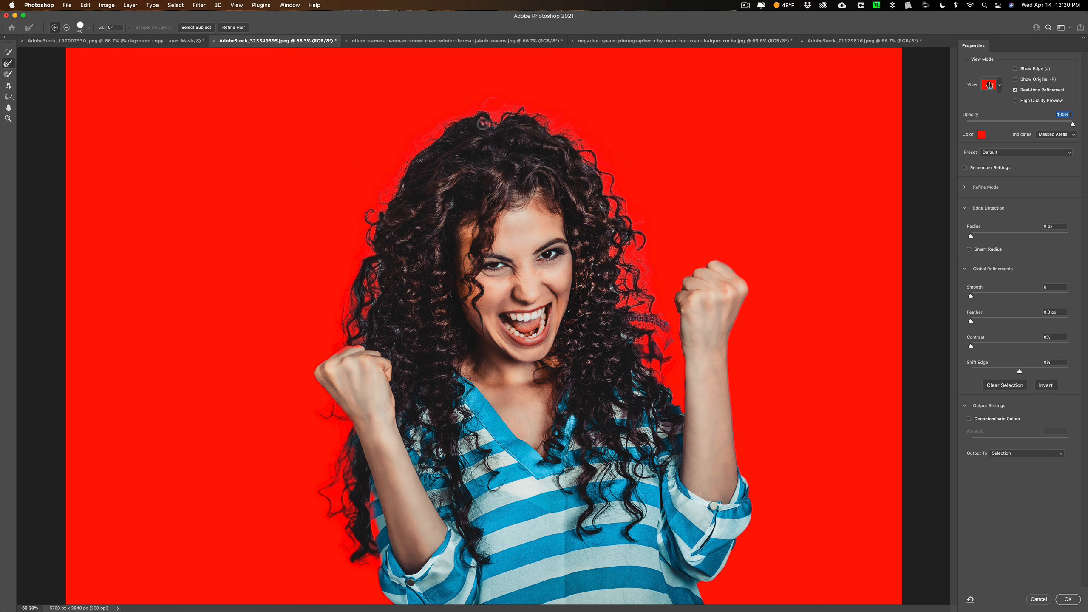
# Refine the edges of the woman's curly hair along the crown and both sides with the Refine Edge Brush
pyautogui.click(485, 129)
pyautogui.click(489, 131)
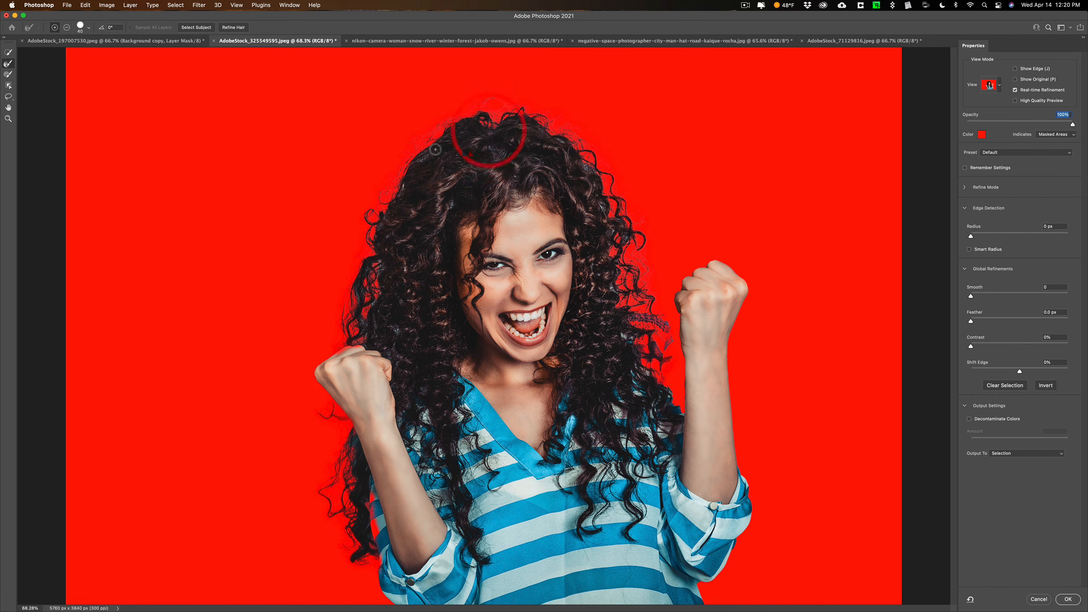
pyautogui.click(413, 171)
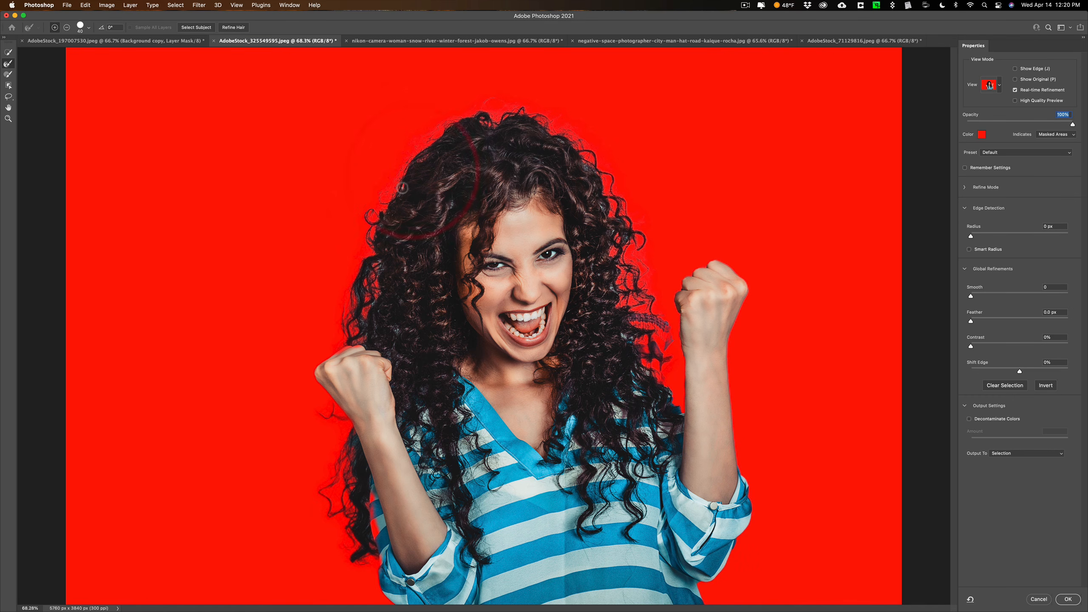
pyautogui.click(392, 213)
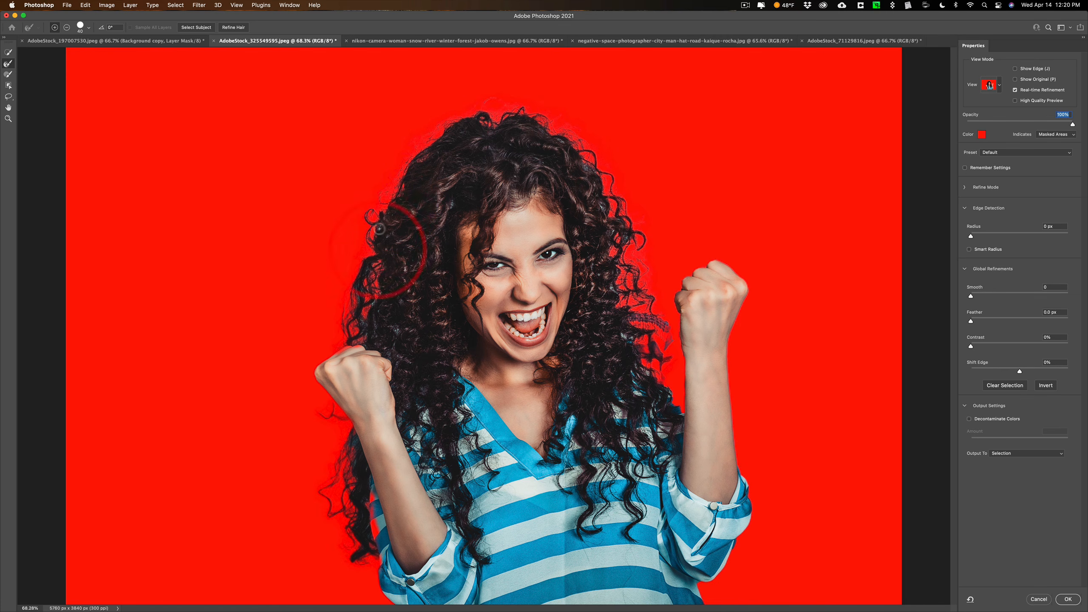
pyautogui.click(383, 246)
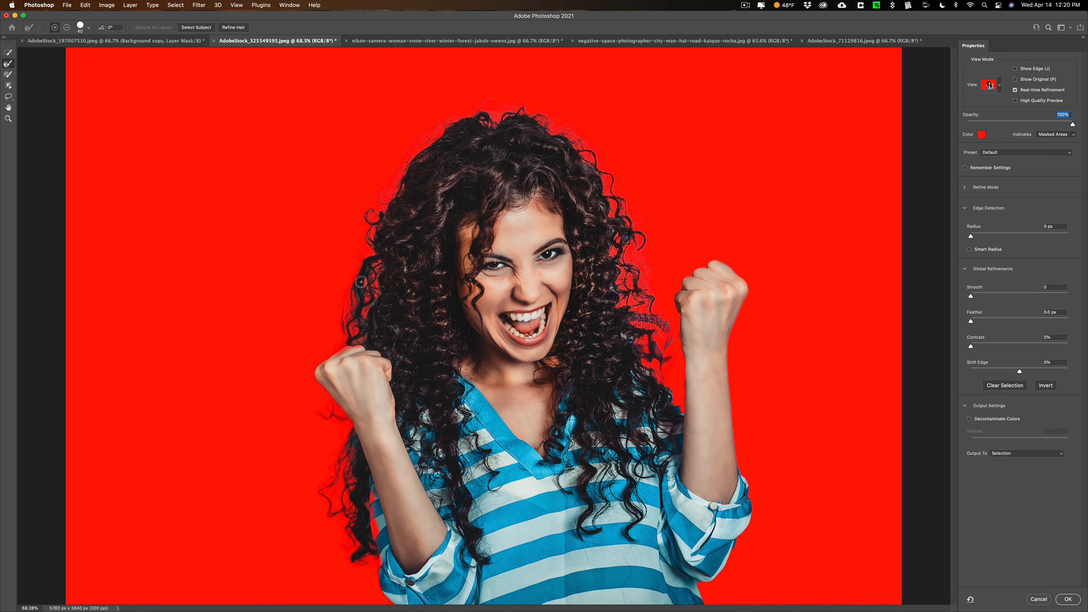
pyautogui.click(369, 280)
pyautogui.click(375, 296)
pyautogui.click(367, 341)
pyautogui.moveTo(592, 271)
pyautogui.mouseDown()
pyautogui.moveTo(572, 286)
pyautogui.moveTo(633, 337)
pyautogui.moveTo(649, 378)
pyautogui.mouseUp()
pyautogui.click(355, 440)
pyautogui.click(356, 373)
# Paint the missing striped shirt shoulder beside the raised fist back into the selection with an enlarged Brush tool
pyautogui.press('super')
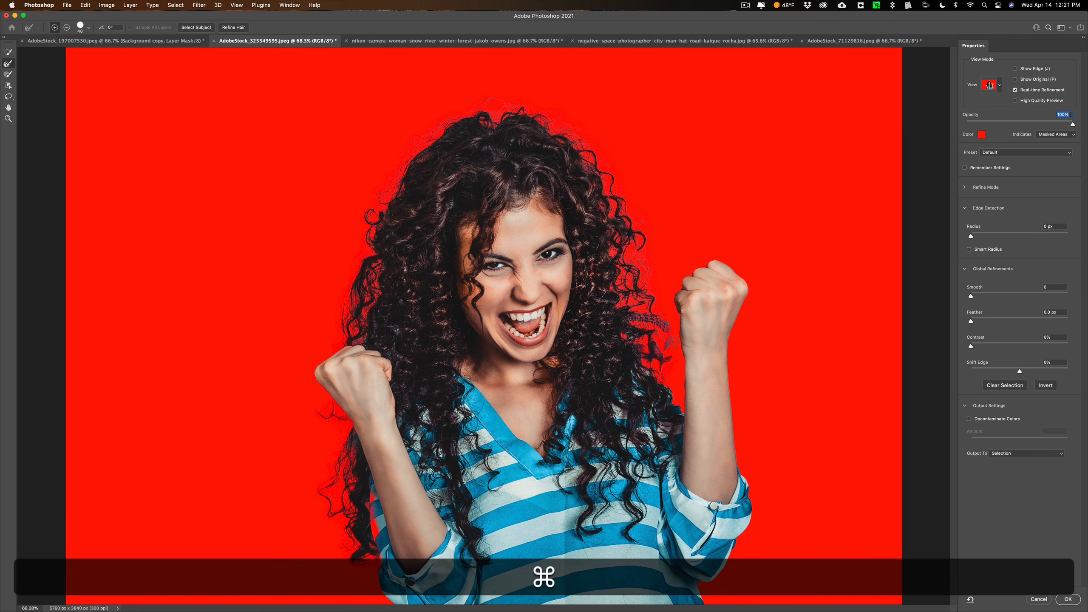
pyautogui.press('super+equal')
pyautogui.press('super+equal')
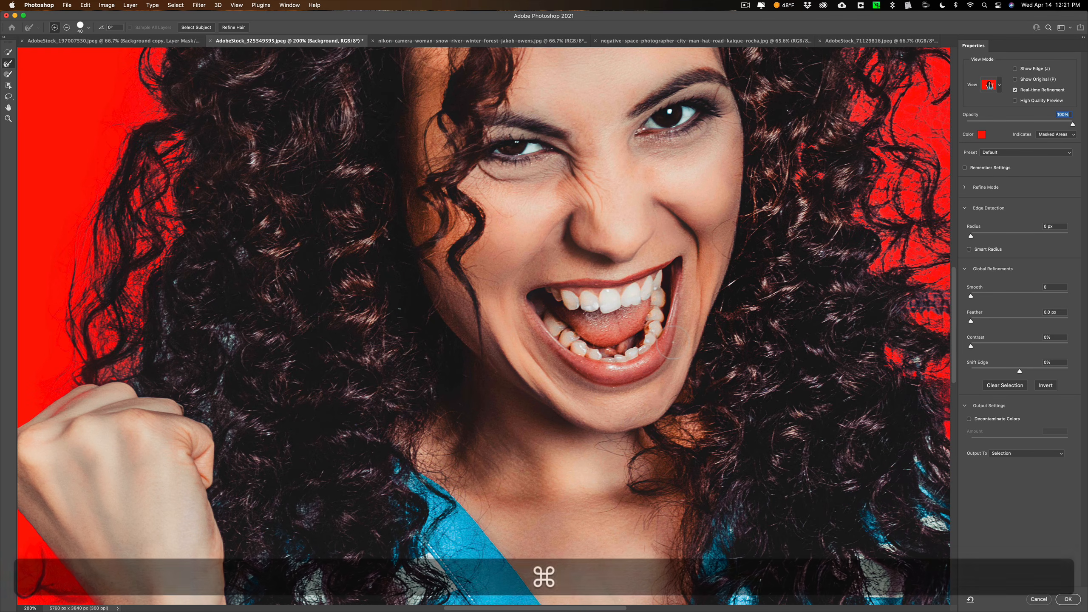
pyautogui.press('space')
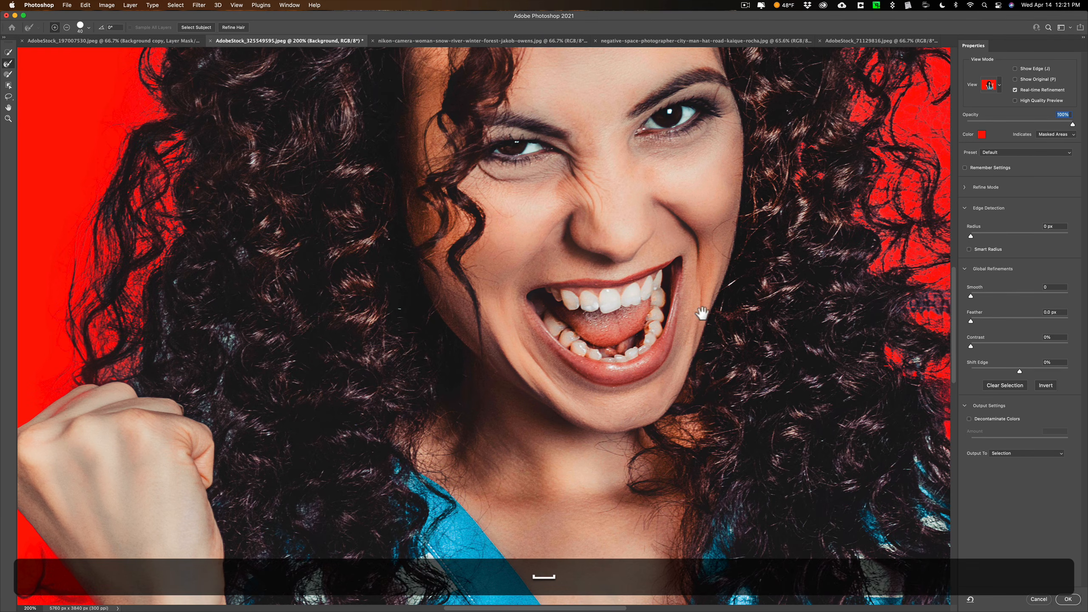
pyautogui.moveTo(750, 319); pyautogui.dragTo(215, 255)
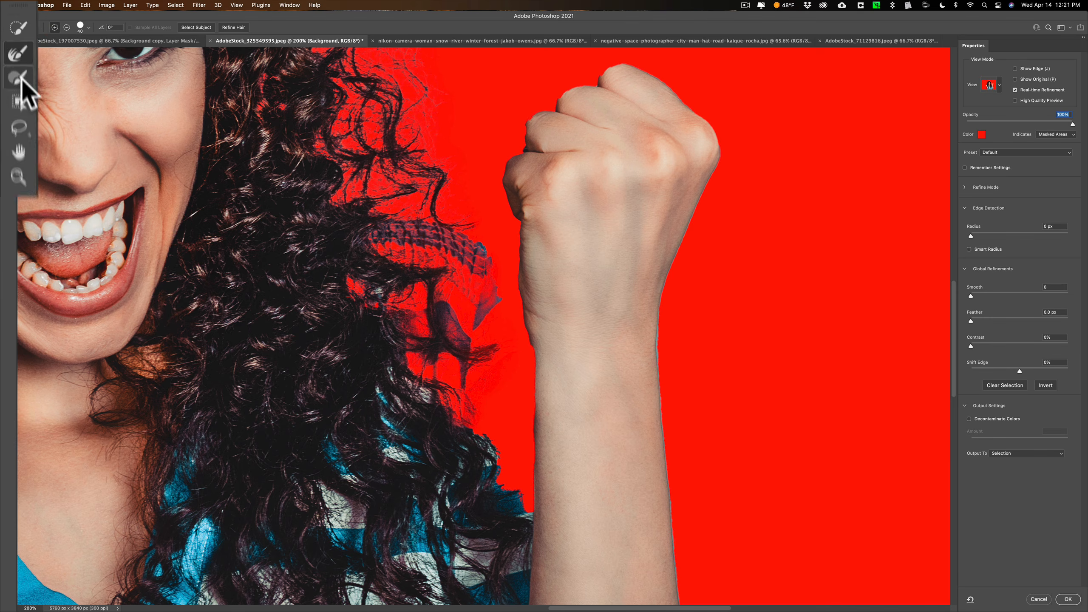
pyautogui.click(8, 74)
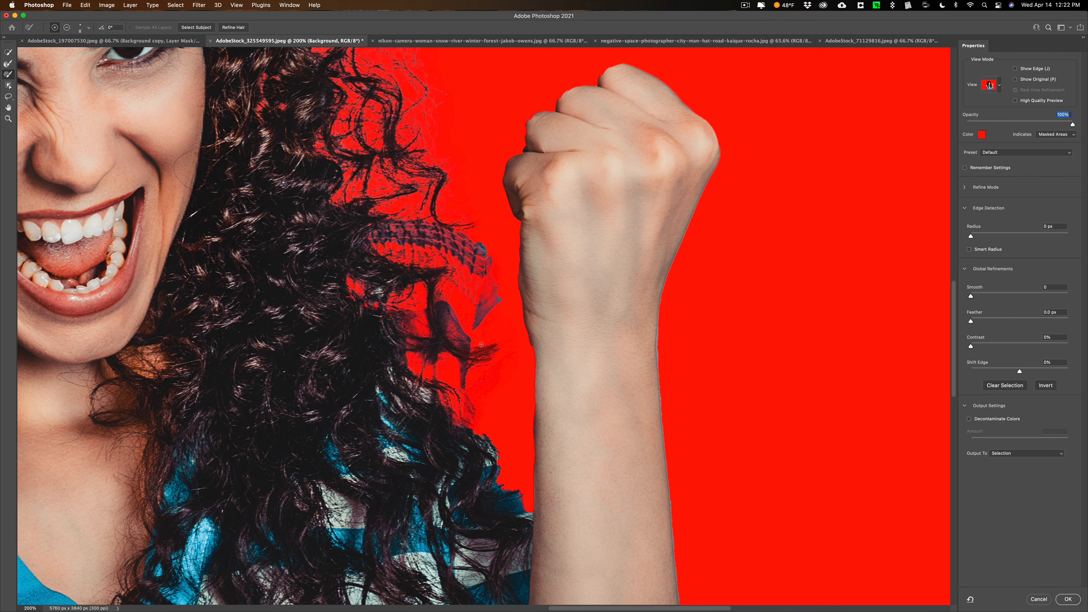
pyautogui.press(']')
pyautogui.press(']')
pyautogui.press(']')
pyautogui.press(']')
pyautogui.press(']')
pyautogui.press(']')
pyautogui.press(']')
pyautogui.press(']')
pyautogui.press(']')
pyautogui.press(']')
pyautogui.press(']')
pyautogui.press(']')
pyautogui.press(']')
pyautogui.press(']')
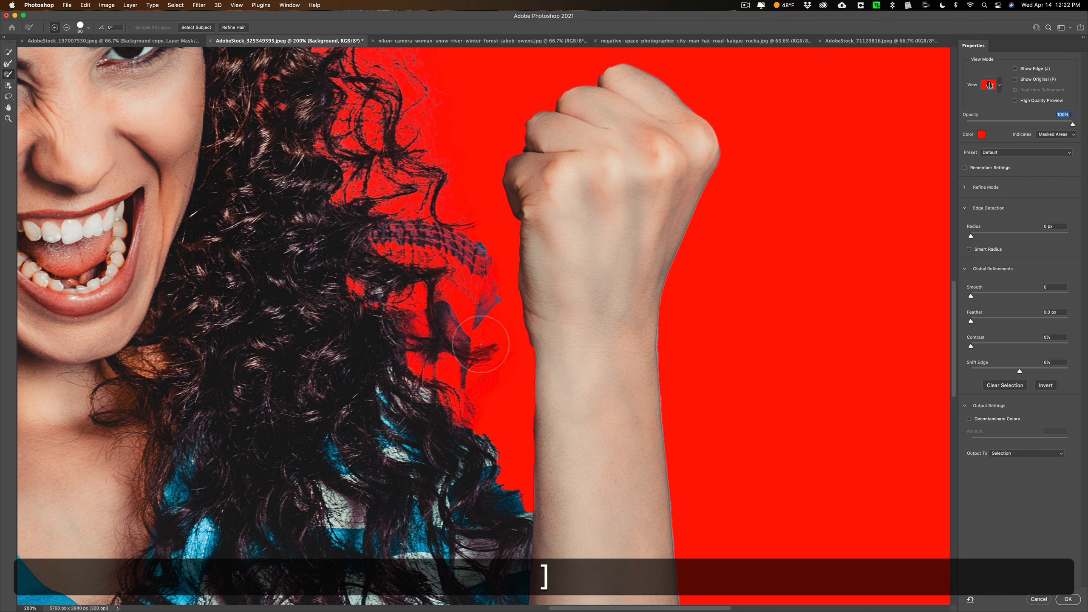
pyautogui.hscroll(3, 481, 344)
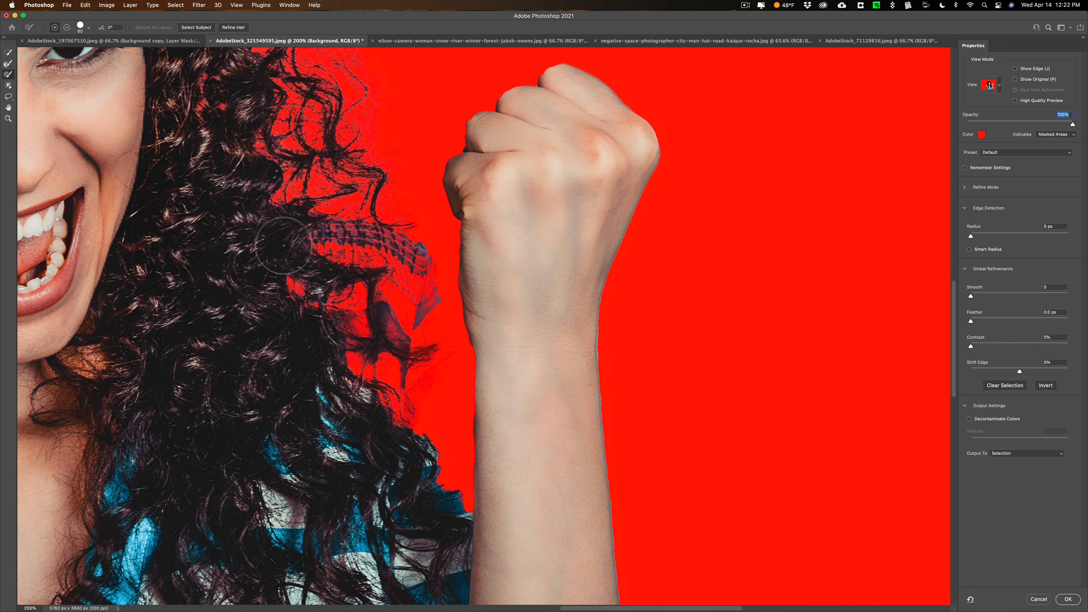
pyautogui.moveTo(284, 246)
pyautogui.mouseDown()
pyautogui.moveTo(362, 249)
pyautogui.moveTo(299, 283)
pyautogui.moveTo(307, 338)
pyautogui.moveTo(323, 319)
pyautogui.moveTo(373, 302)
pyautogui.moveTo(352, 323)
pyautogui.moveTo(400, 405)
pyautogui.moveTo(404, 456)
pyautogui.moveTo(468, 455)
pyautogui.moveTo(474, 427)
pyautogui.moveTo(468, 412)
pyautogui.moveTo(449, 429)
pyautogui.moveTo(454, 412)
pyautogui.moveTo(434, 392)
pyautogui.moveTo(395, 279)
pyautogui.moveTo(352, 259)
pyautogui.moveTo(413, 327)
pyautogui.mouseUp()
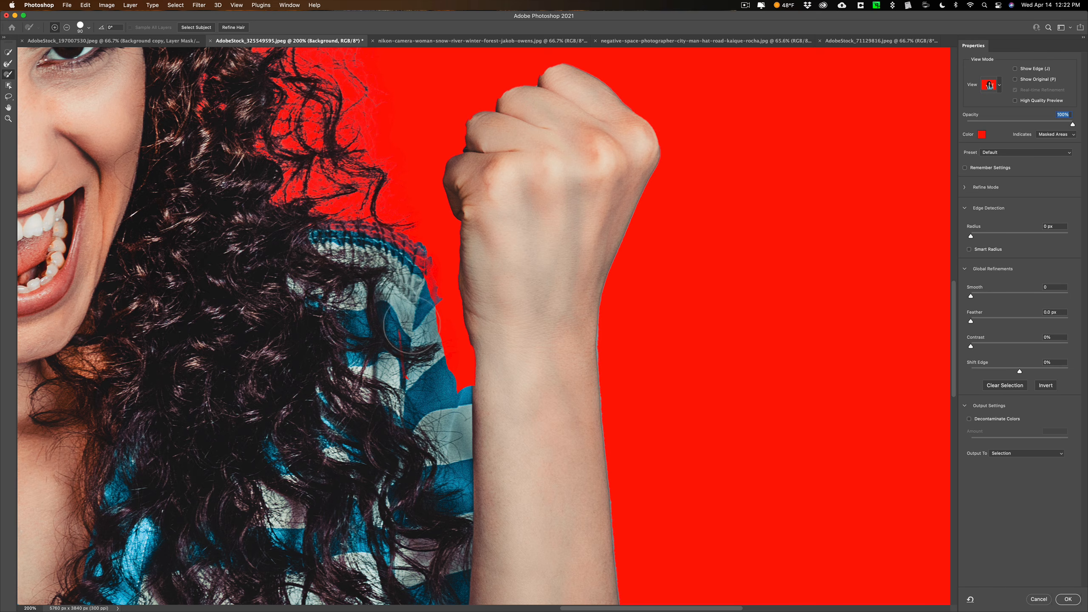
# Fill in the shoulder's upper seam and the gap next to the forearm using a smaller brush
pyautogui.press('[')
pyautogui.press('[')
pyautogui.press('[')
pyautogui.moveTo(359, 225)
pyautogui.mouseDown()
pyautogui.moveTo(418, 257)
pyautogui.moveTo(460, 386)
pyautogui.moveTo(471, 375)
pyautogui.moveTo(456, 317)
pyautogui.mouseUp()
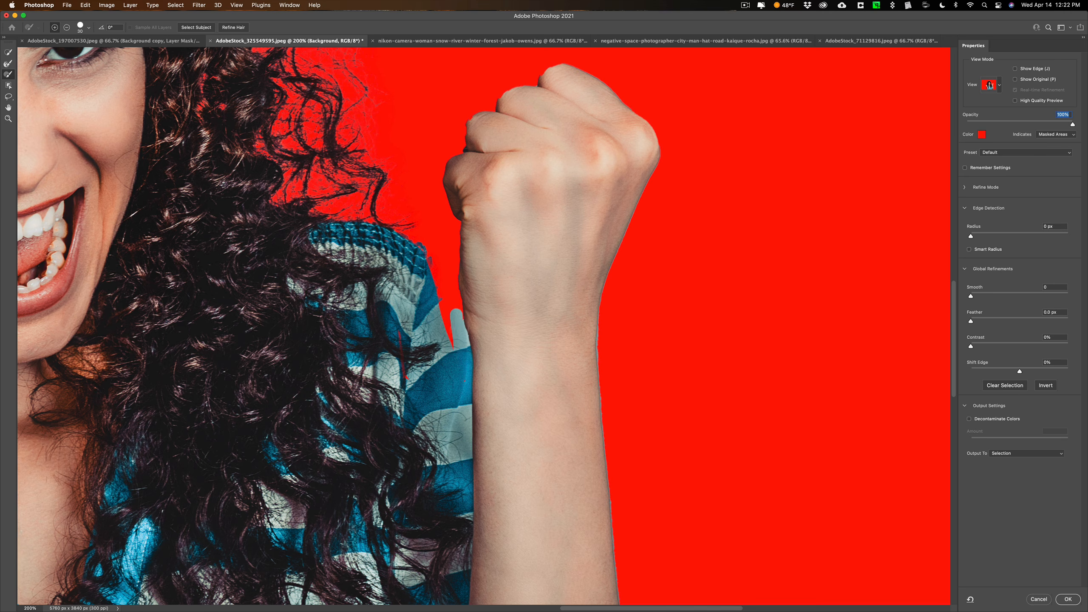
# Lower the overlay opacity to 53%, paint in the remaining sleeve gap beside the wrist, and restore the opacity to 100%
pyautogui.moveTo(1073, 125); pyautogui.dragTo(1022, 127)
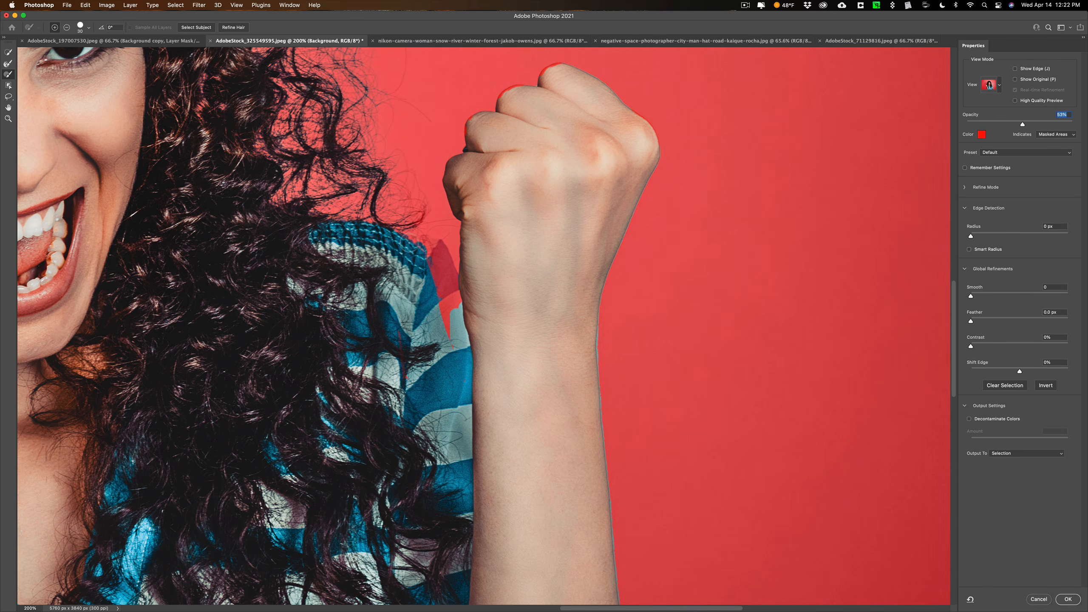
pyautogui.moveTo(437, 257)
pyautogui.mouseDown()
pyautogui.moveTo(439, 312)
pyautogui.moveTo(461, 303)
pyautogui.moveTo(440, 250)
pyautogui.mouseUp()
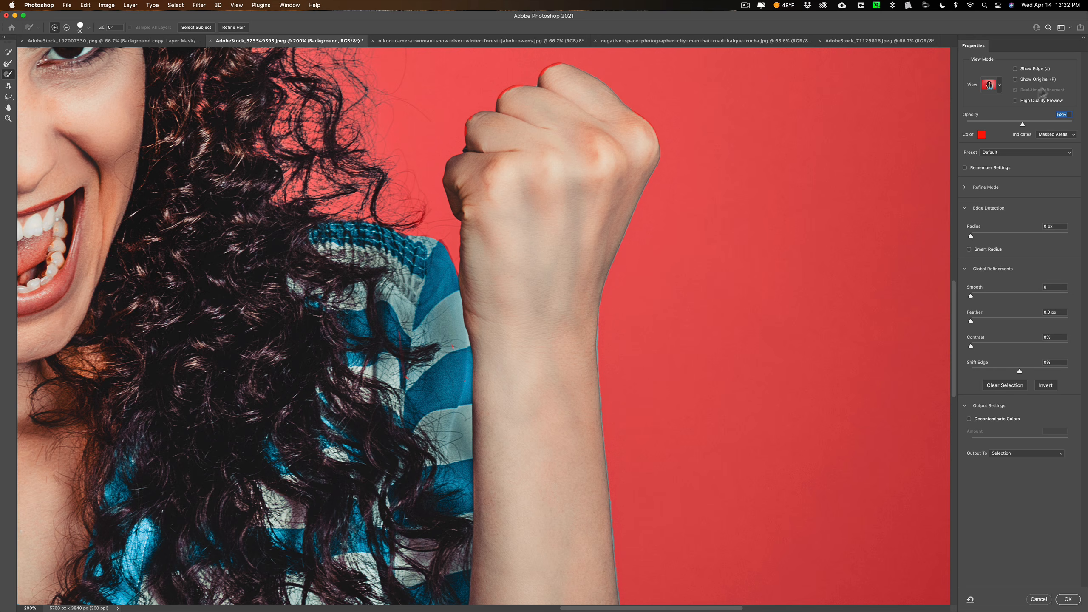
pyautogui.moveTo(1062, 129); pyautogui.dragTo(1085, 130)
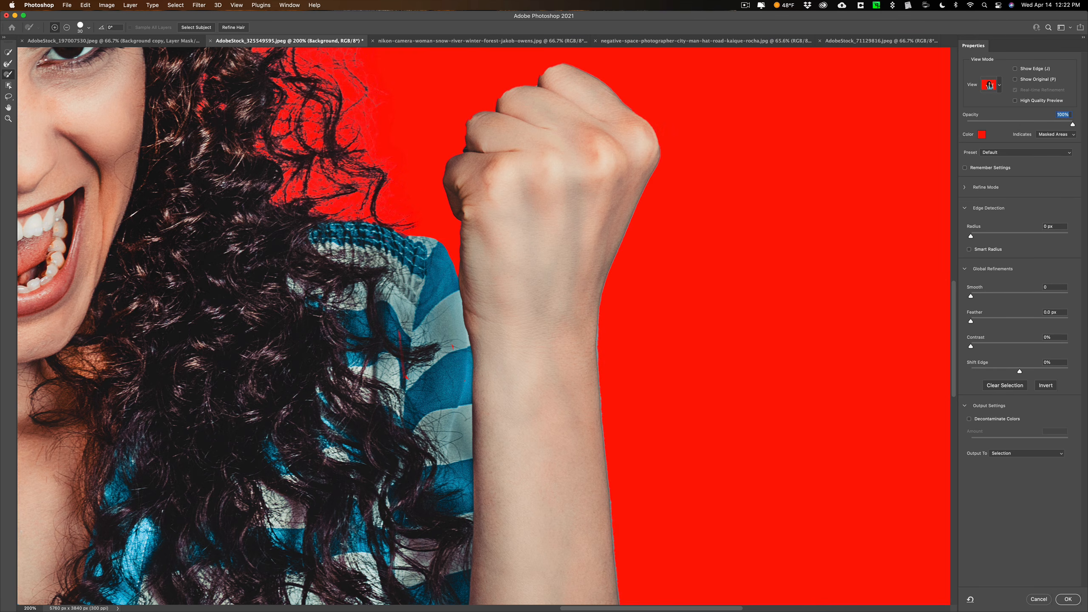
# Touch up the restored shoulder's edge and the nearby fist outline with the Brush and a smaller Refine Edge Brush
pyautogui.click(8, 63)
pyautogui.press('[')
pyautogui.press('[')
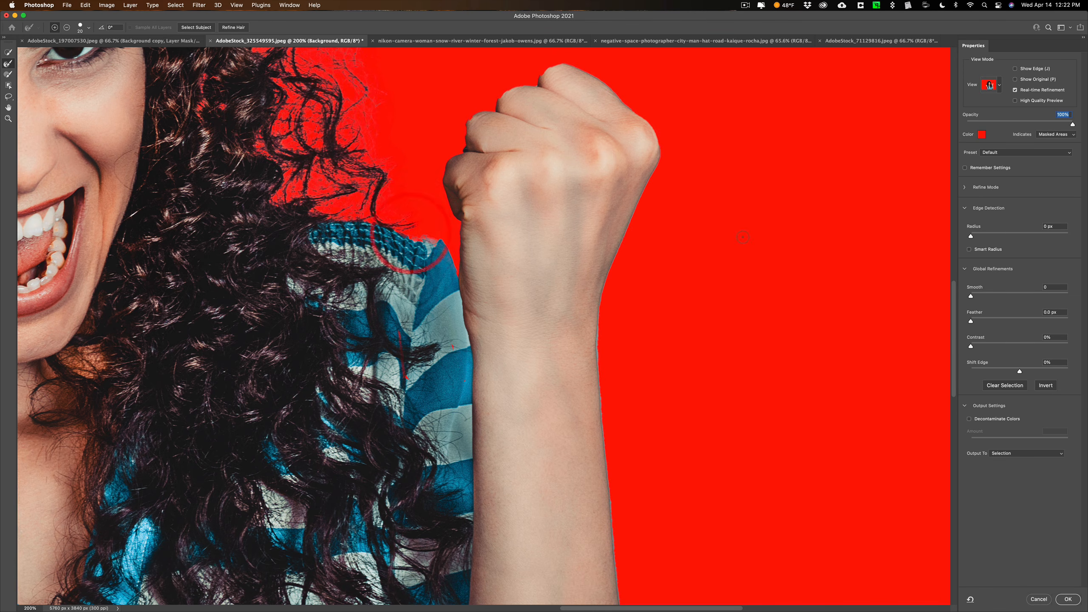
pyautogui.click(12, 73)
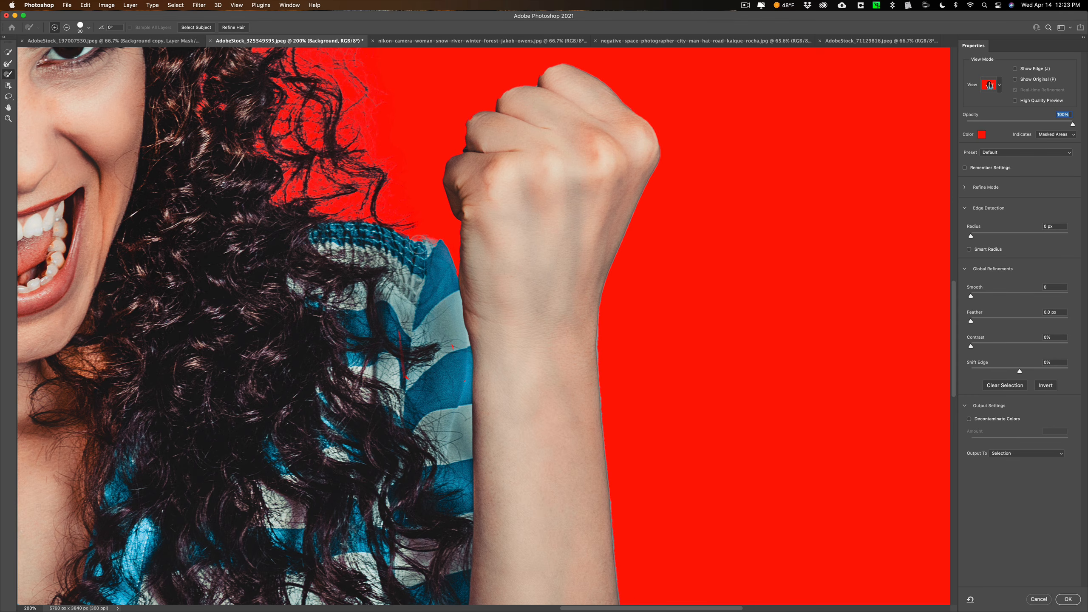
pyautogui.moveTo(418, 244)
pyautogui.mouseDown()
pyautogui.moveTo(388, 240)
pyautogui.moveTo(424, 261)
pyautogui.mouseUp()
pyautogui.click(8, 63)
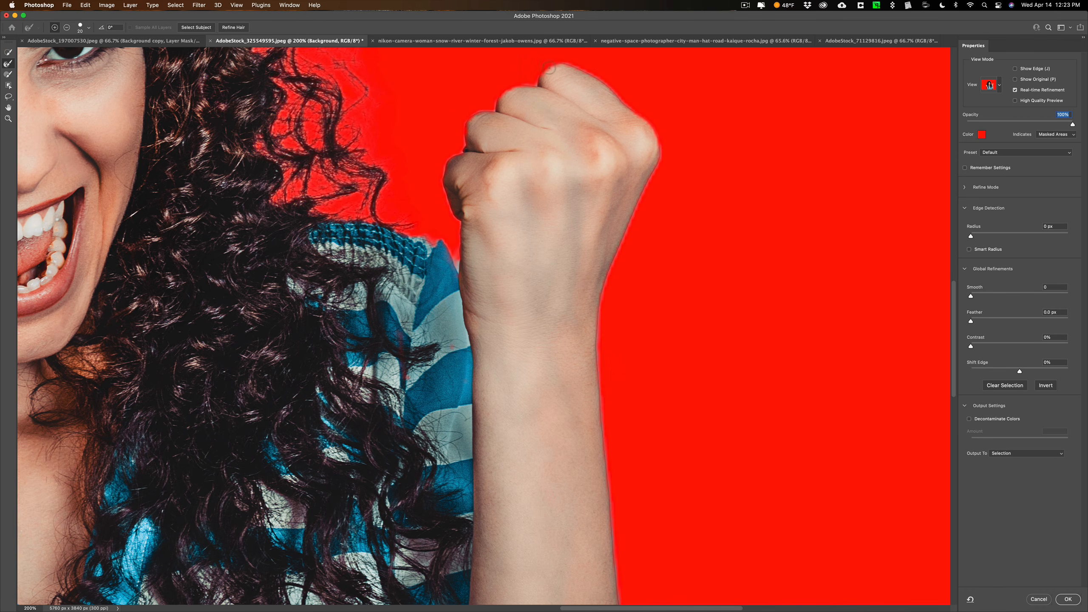
pyautogui.click(498, 100)
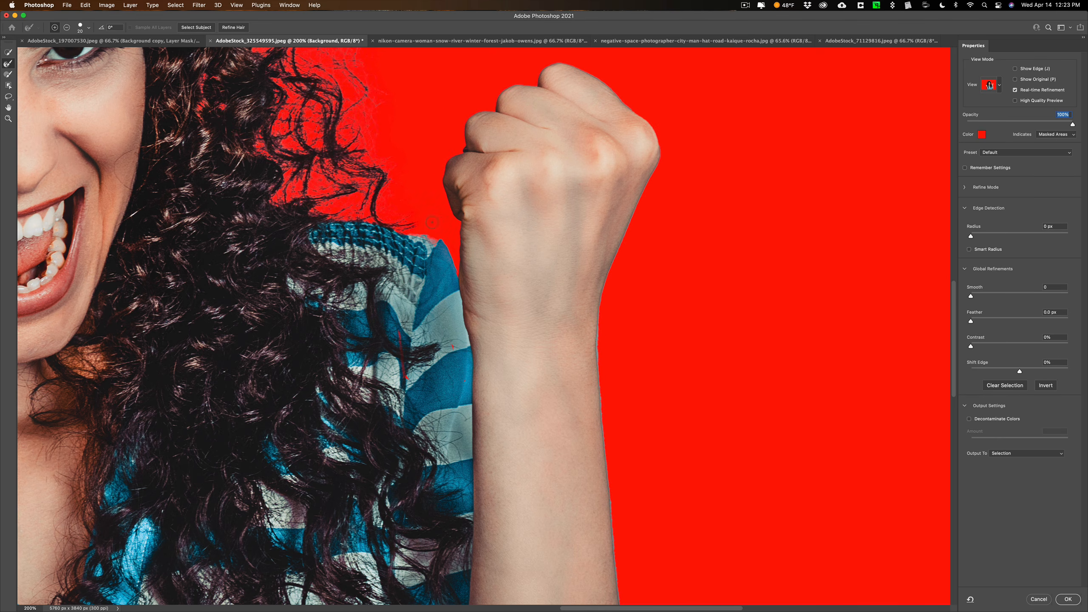
pyautogui.click(459, 272)
pyautogui.press('super+0')
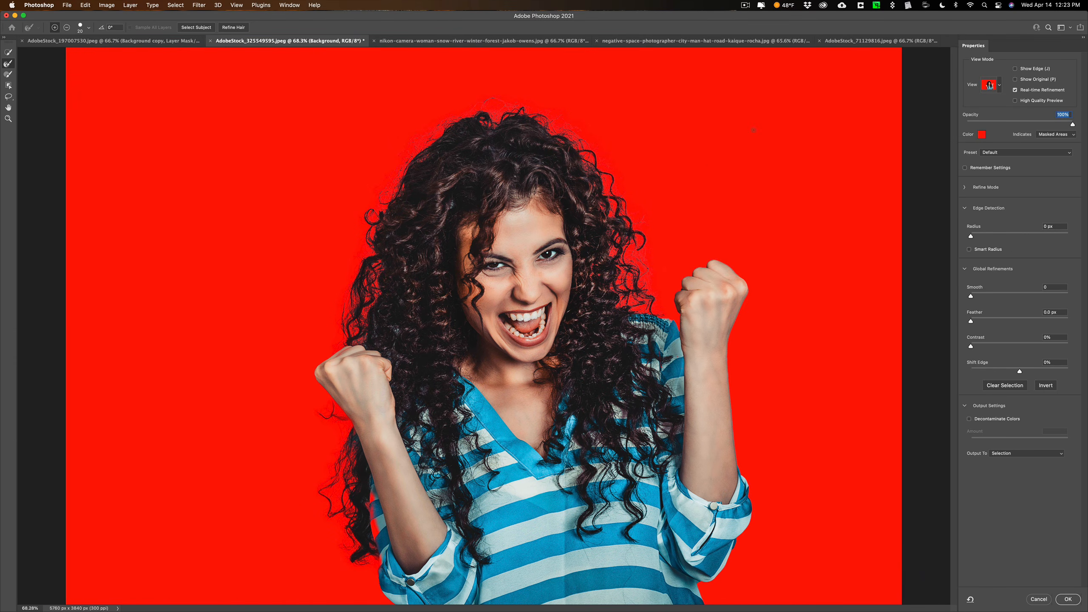
# Paint the missing striped sleeve between the long curls and the other forearm back in with a larger brush
pyautogui.press('super')
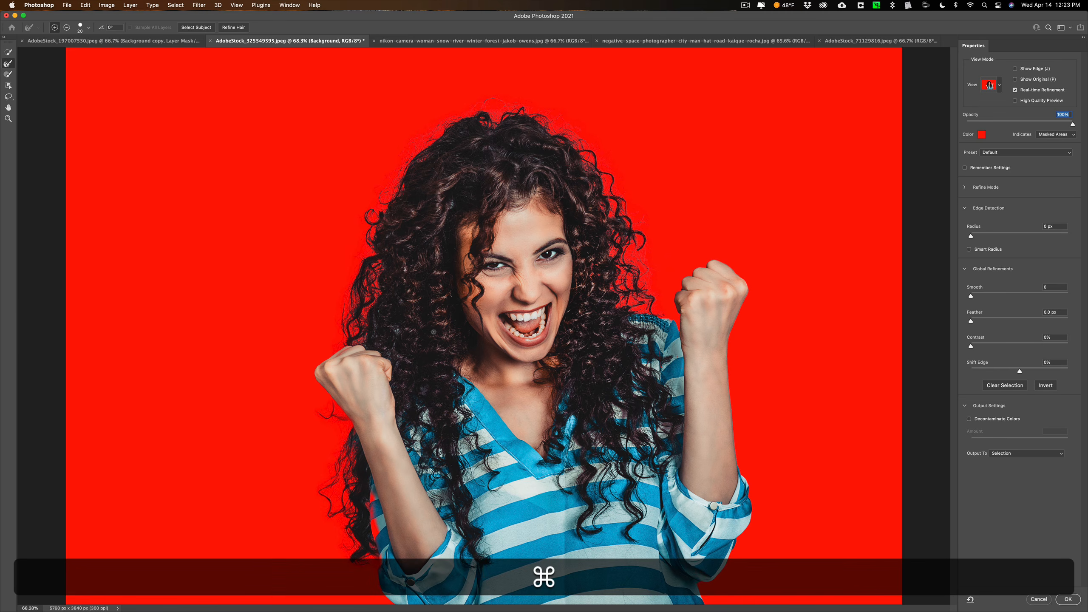
pyautogui.press('super+=')
pyautogui.press('super+=')
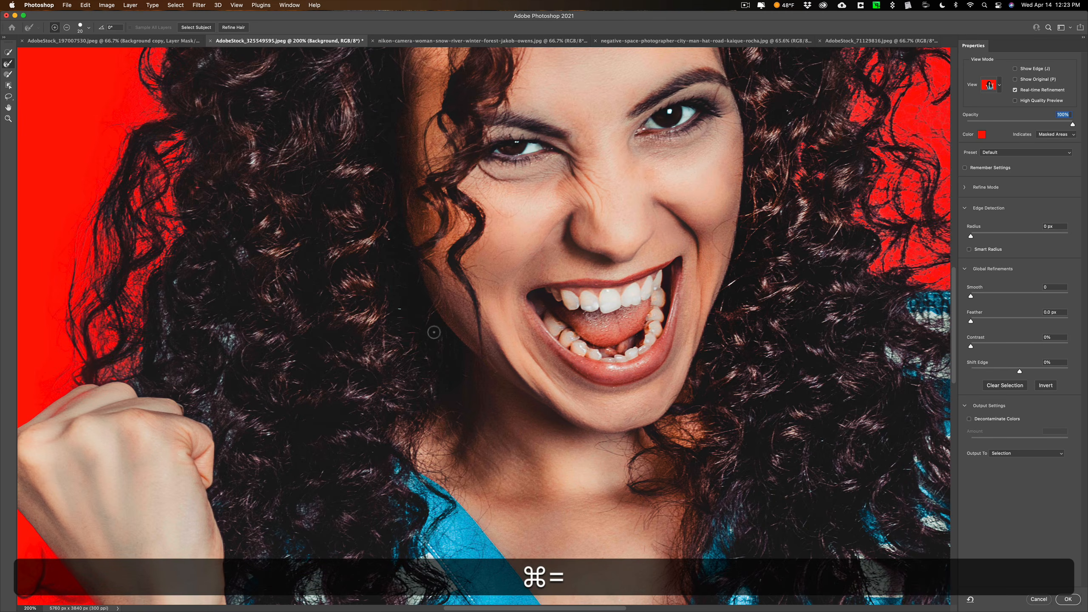
pyautogui.moveTo(275, 427); pyautogui.dragTo(507, 13)
pyautogui.moveTo(421, 372); pyautogui.dragTo(404, 244)
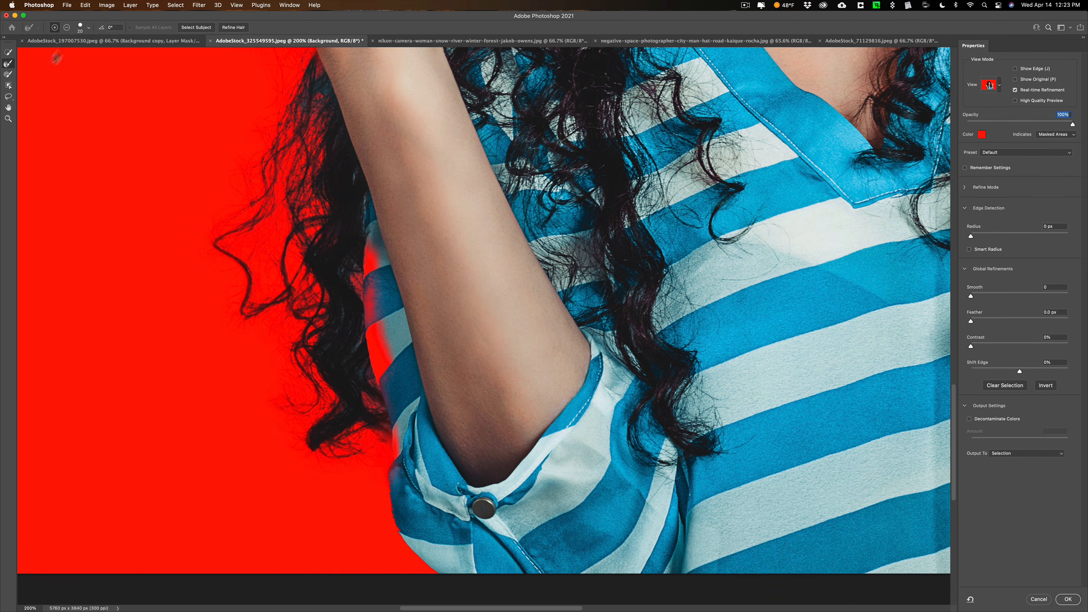
pyautogui.click(8, 74)
pyautogui.press(']')
pyautogui.press(']')
pyautogui.press(']')
pyautogui.press(']')
pyautogui.moveTo(359, 249)
pyautogui.mouseDown()
pyautogui.moveTo(368, 305)
pyautogui.moveTo(380, 234)
pyautogui.moveTo(363, 391)
pyautogui.moveTo(363, 362)
pyautogui.moveTo(385, 361)
pyautogui.moveTo(409, 432)
pyautogui.moveTo(403, 511)
pyautogui.moveTo(421, 533)
pyautogui.mouseUp()
pyautogui.moveTo(408, 435); pyautogui.dragTo(392, 340)
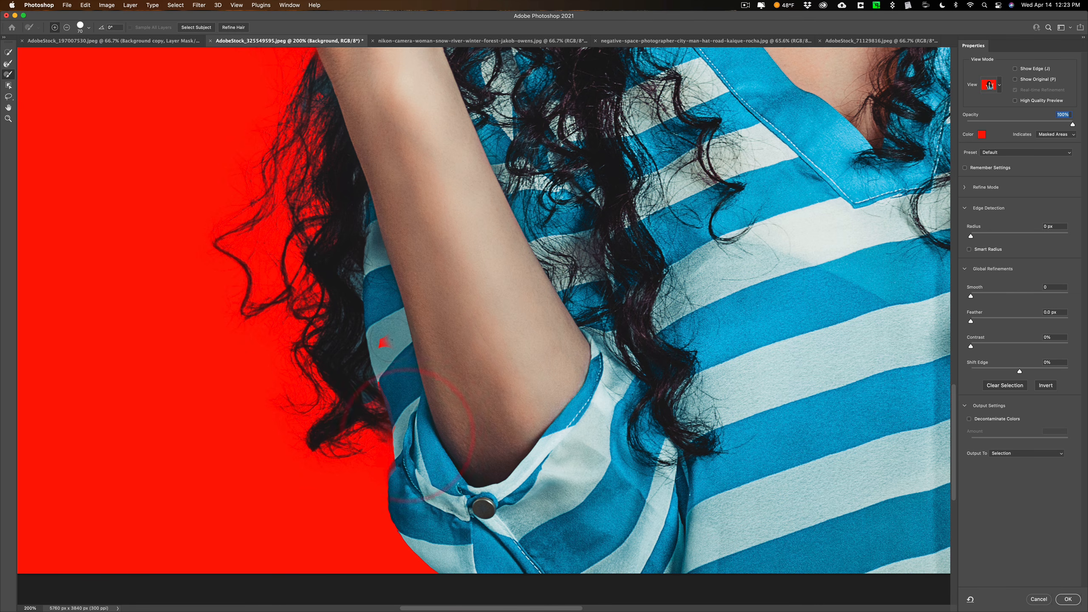
pyautogui.click(399, 324)
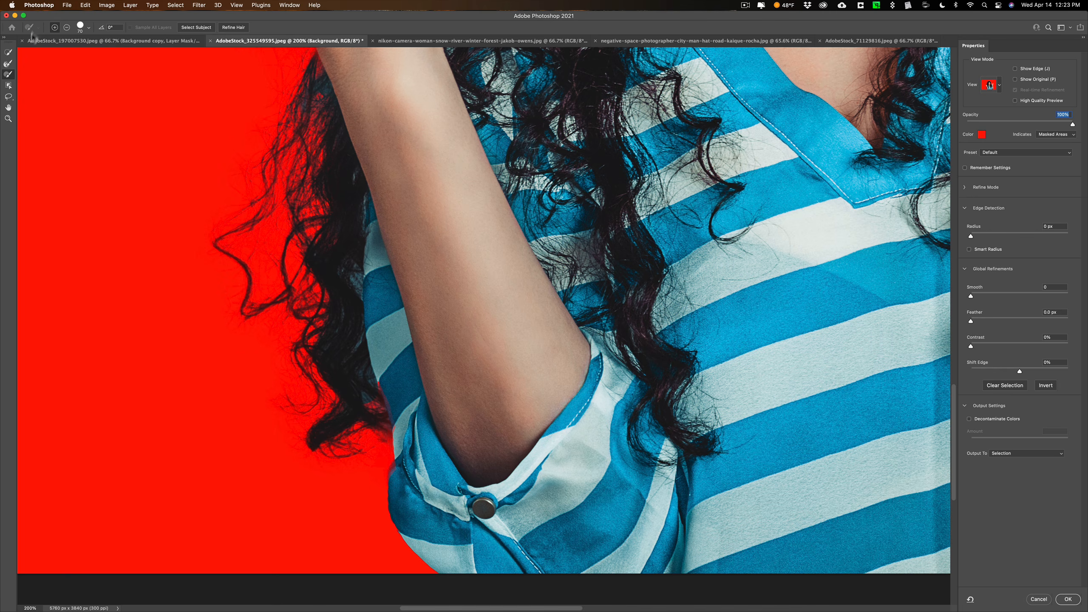
# Refine the hair curls bordering the restored sleeve with the Refine Edge Brush to remove leftover background
pyautogui.click(10, 64)
pyautogui.moveTo(382, 437)
pyautogui.mouseDown()
pyautogui.moveTo(305, 435)
pyautogui.moveTo(372, 437)
pyautogui.mouseUp()
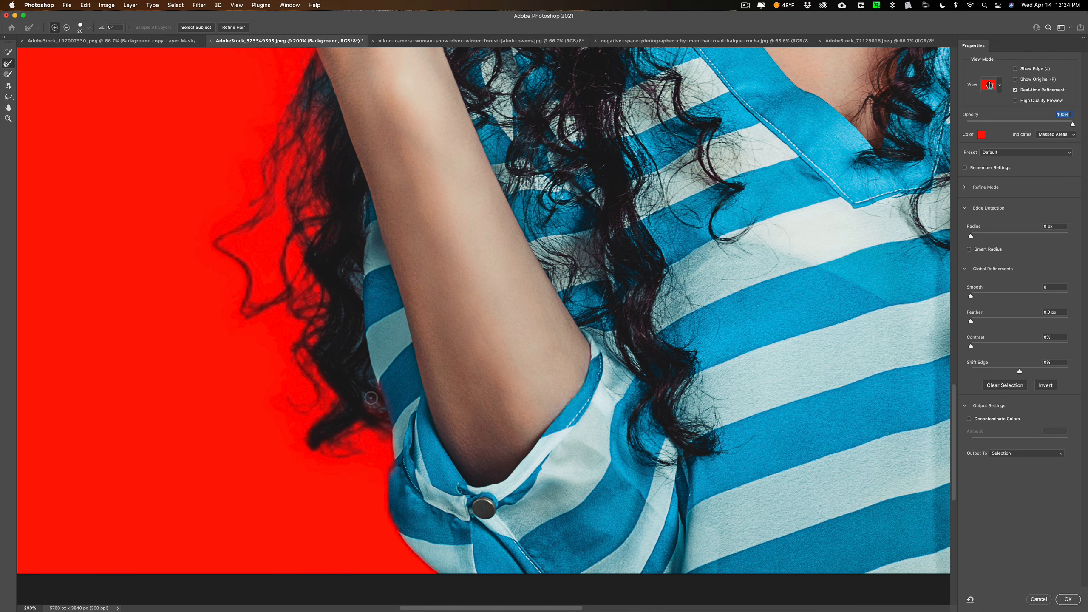
pyautogui.click(364, 374)
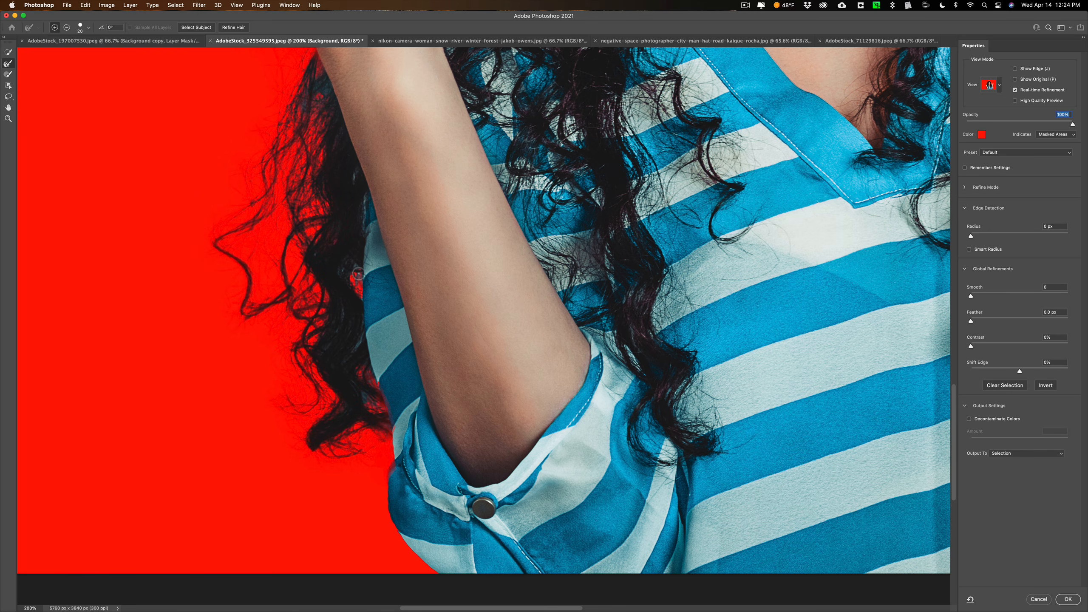
pyautogui.click(365, 389)
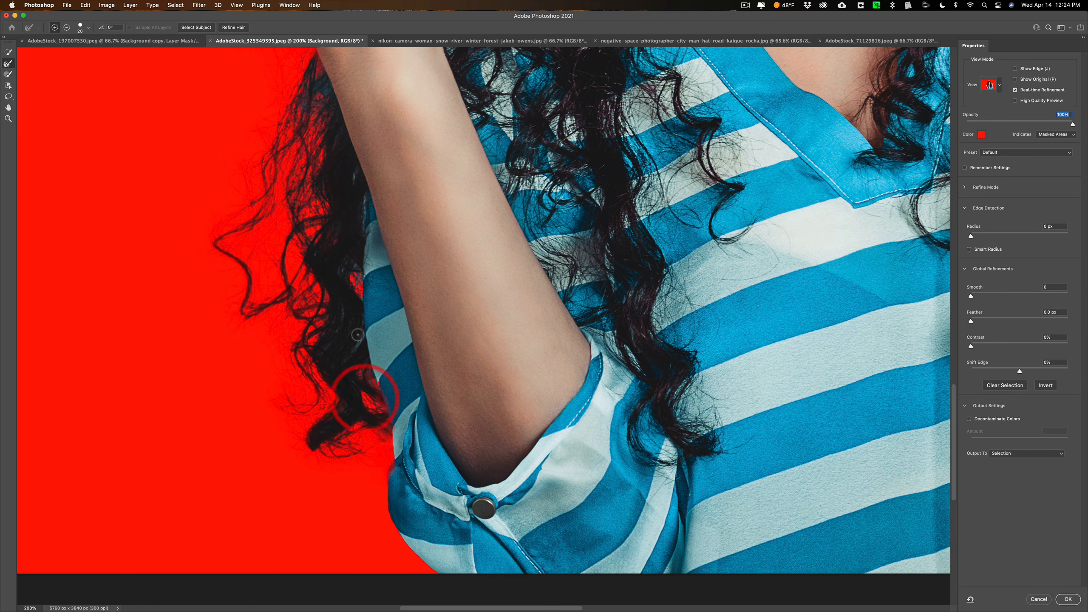
pyautogui.click(347, 351)
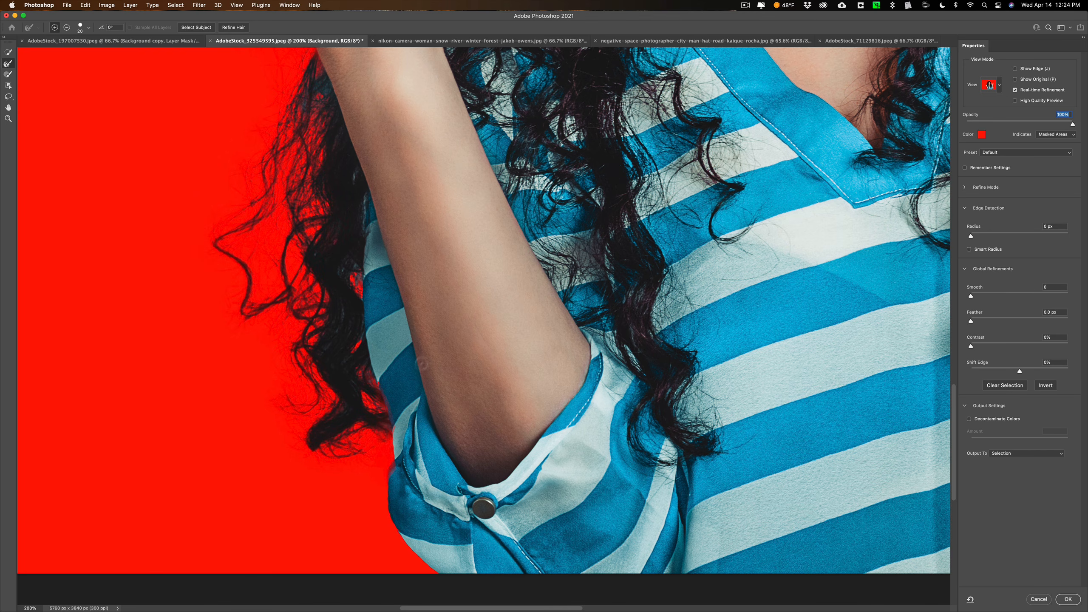
pyautogui.click(346, 269)
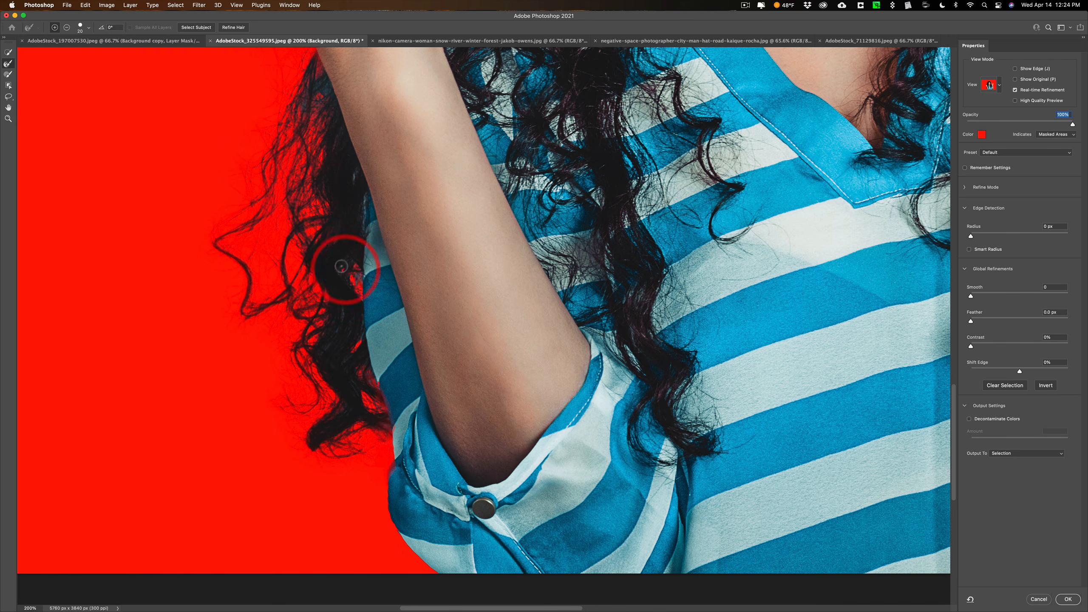
pyautogui.click(340, 273)
pyautogui.click(322, 252)
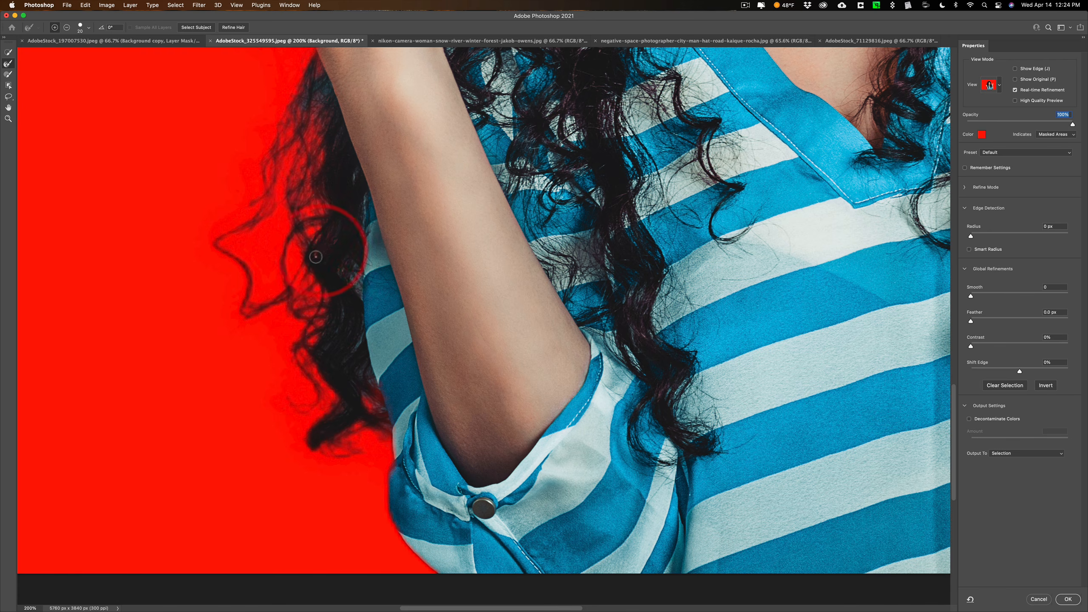
pyautogui.click(357, 188)
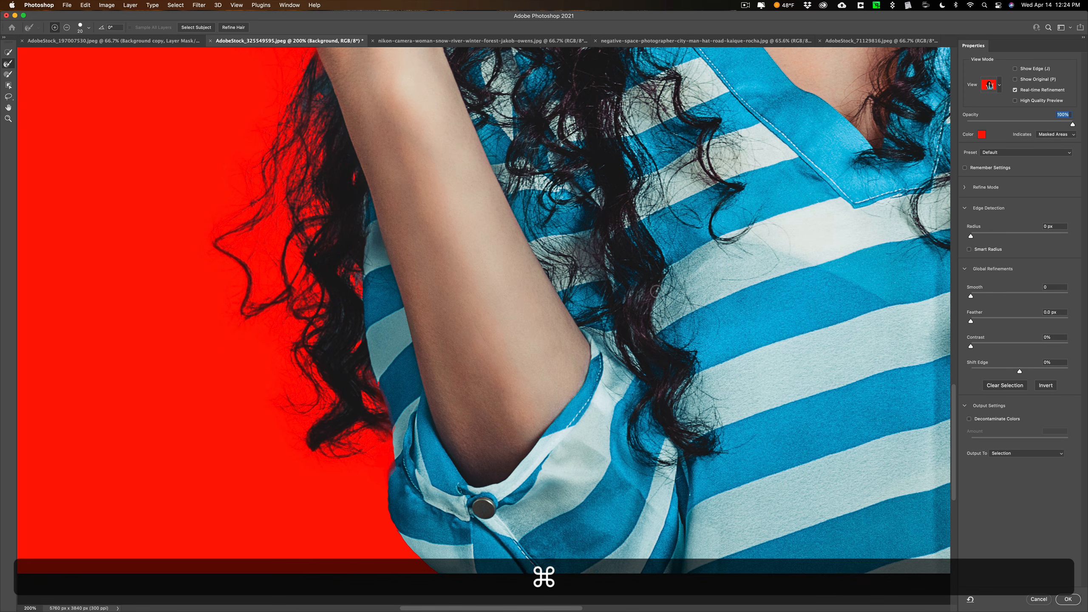
pyautogui.press('super+0')
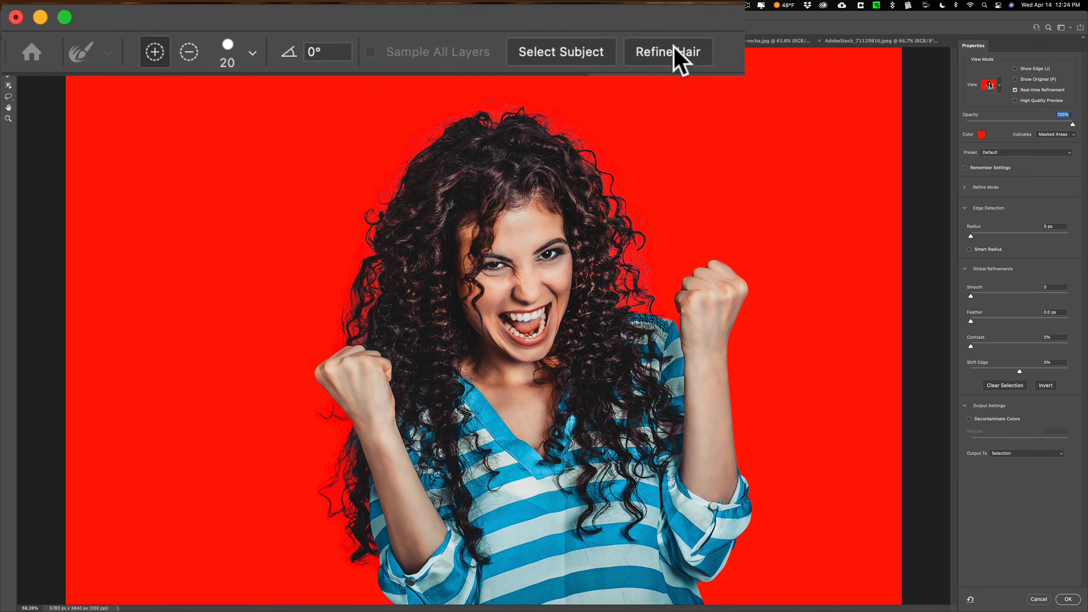
# Try the automatic Refine Hair on the woman's selection and undo it
pyautogui.click(673, 45)
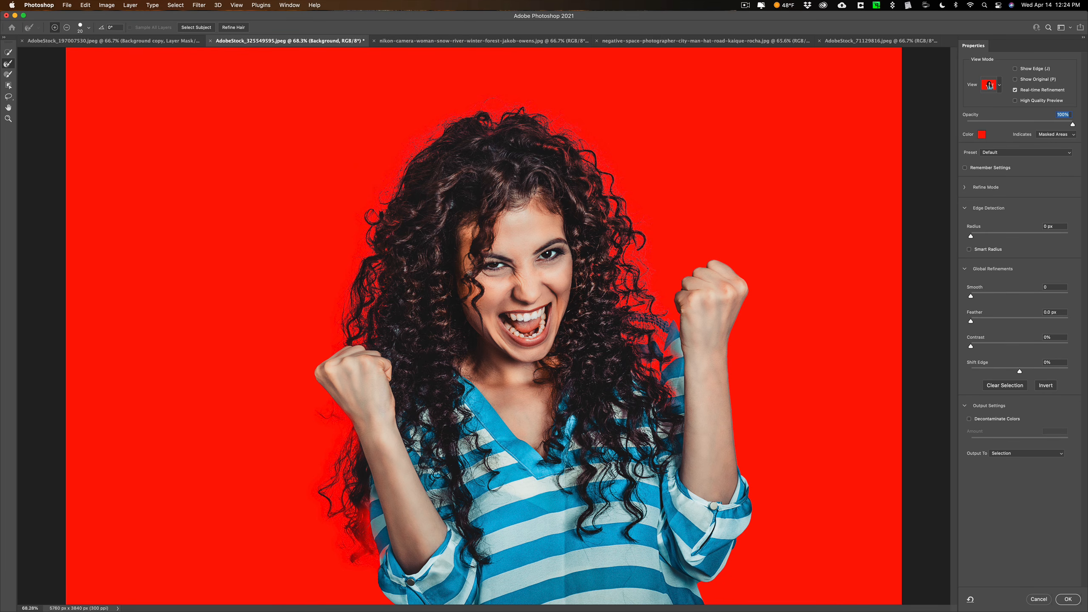
pyautogui.press('super')
pyautogui.press('super+z')
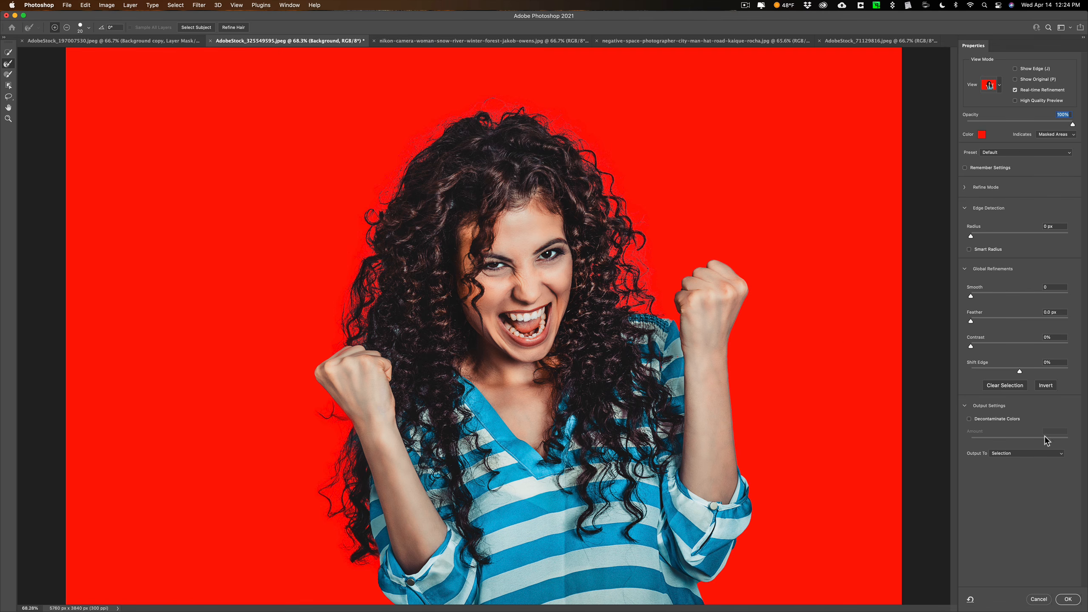
# Toggle Decontaminate Colors at 100% on and off to compare its effect on the hair, leaving it off
pyautogui.click(860, 384)
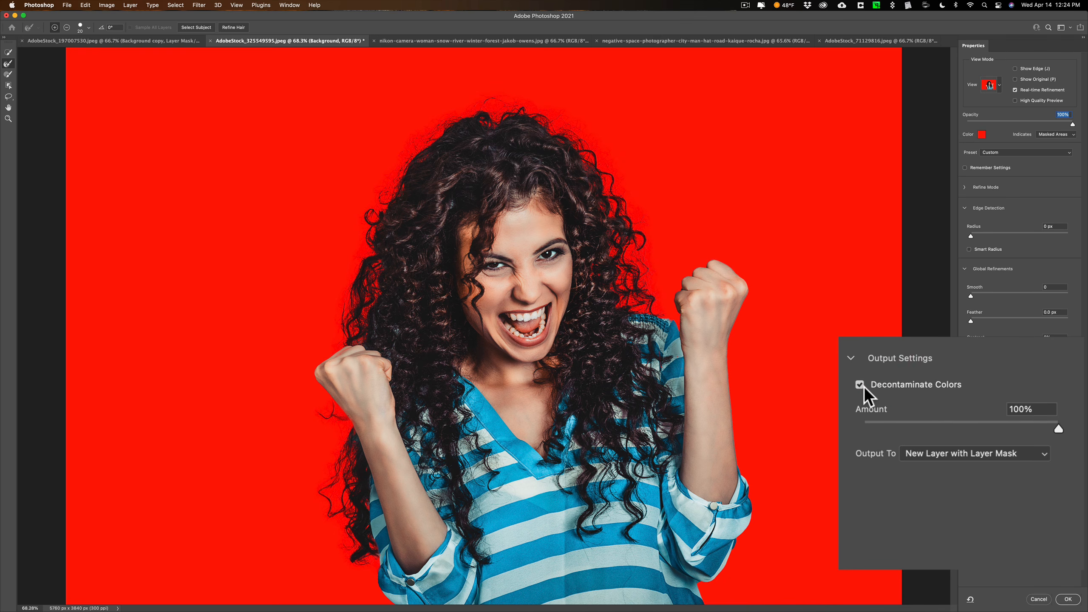
pyautogui.click(861, 386)
pyautogui.click(862, 386)
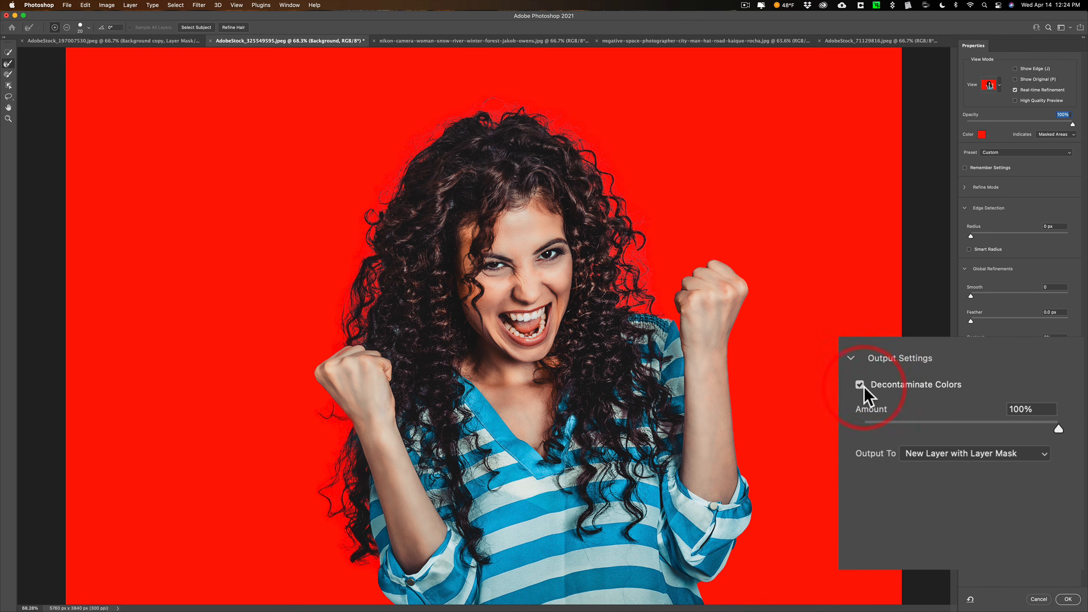
pyautogui.click(860, 385)
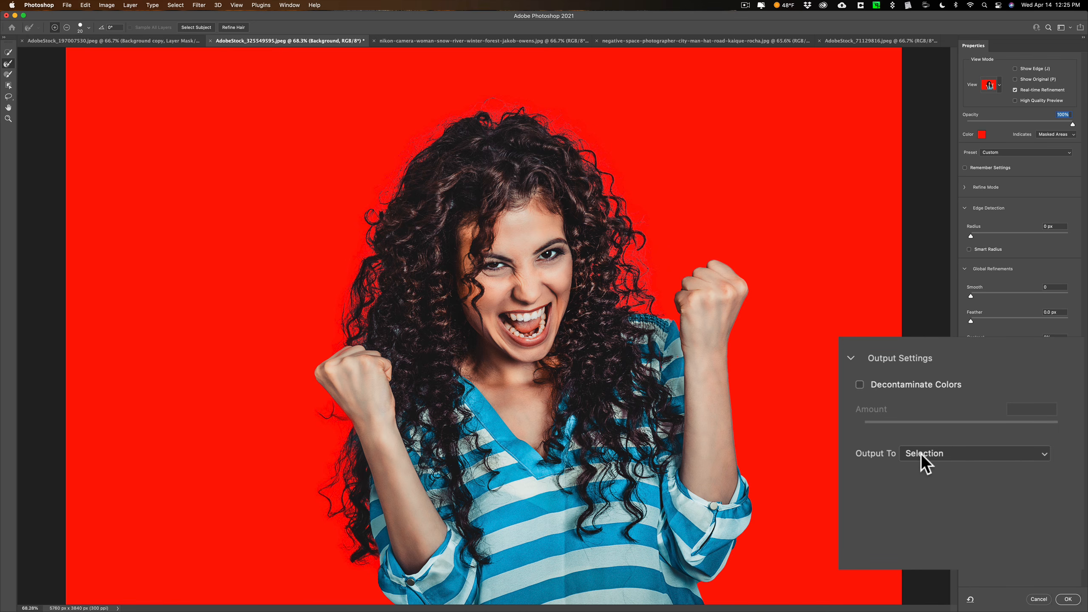
# Output the refined mask as a selection and copy the selected woman onto a new layer
pyautogui.click(1067, 599)
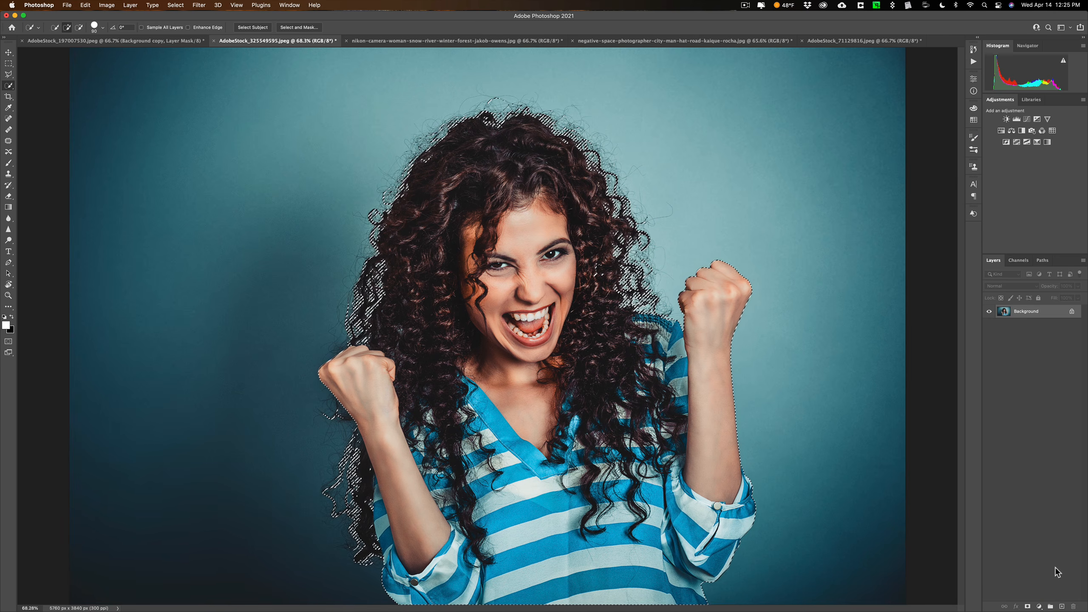
pyautogui.press('super')
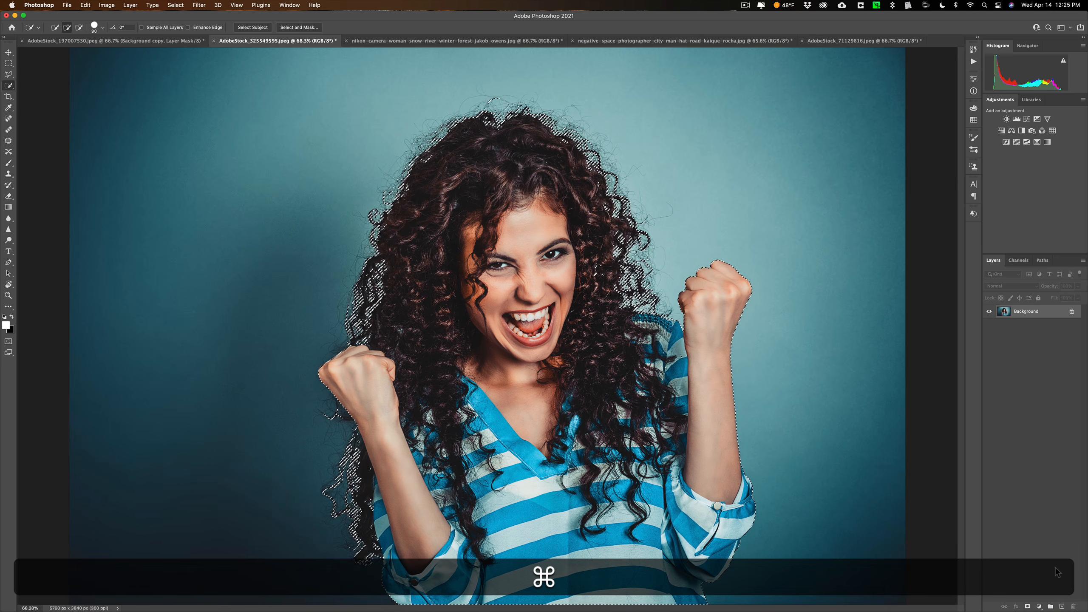
pyautogui.press('super+j')
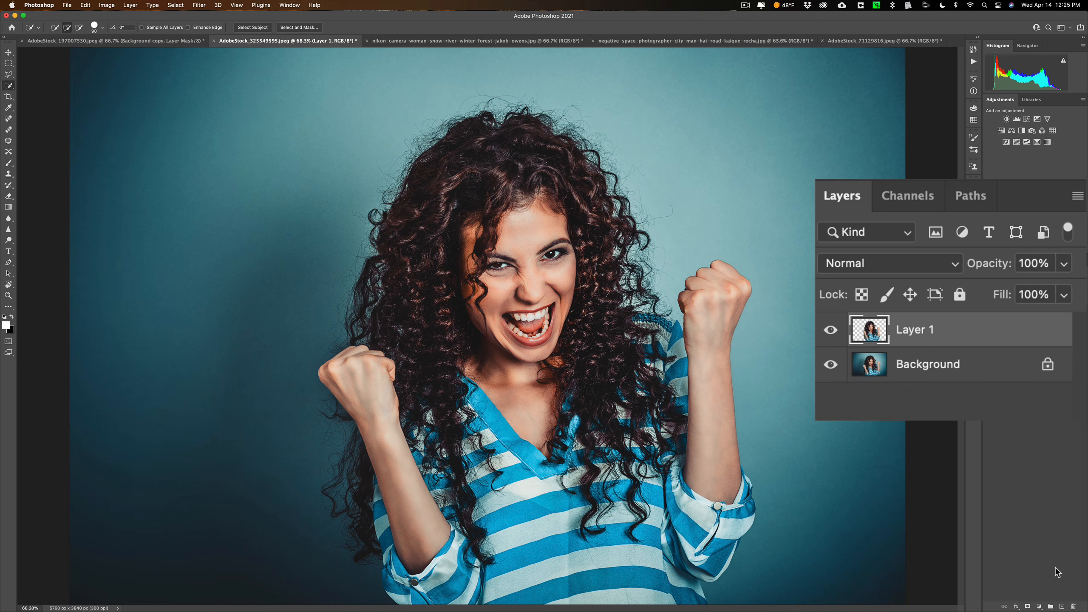
# Hide the Background layer and move the curly-haired woman's cutout into the AdobeStock_197007530.jpeg document, beside the shrugging man
pyautogui.click(831, 364)
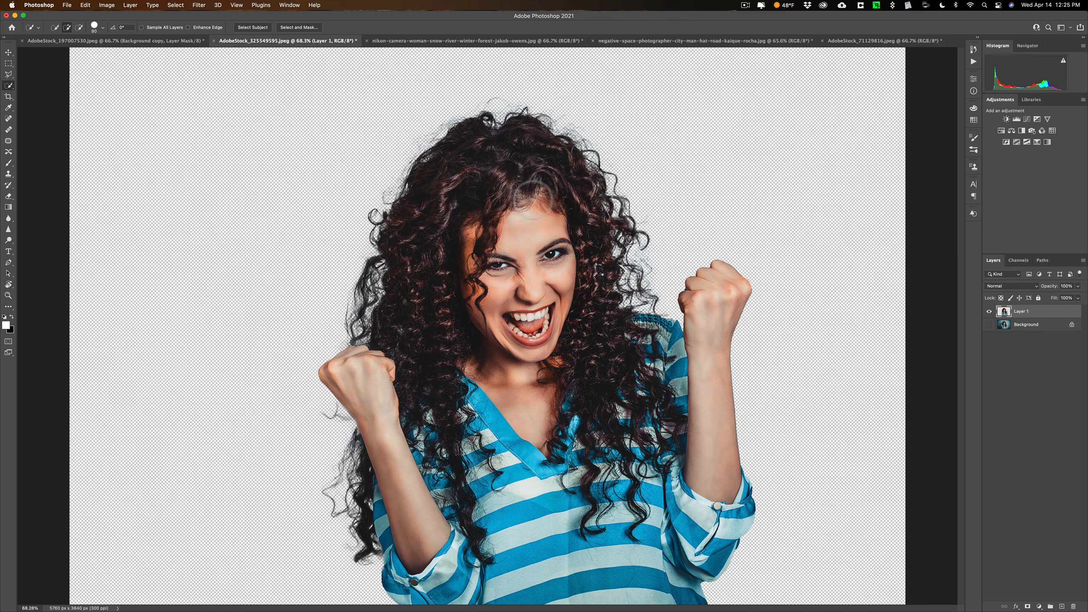
pyautogui.press('v')
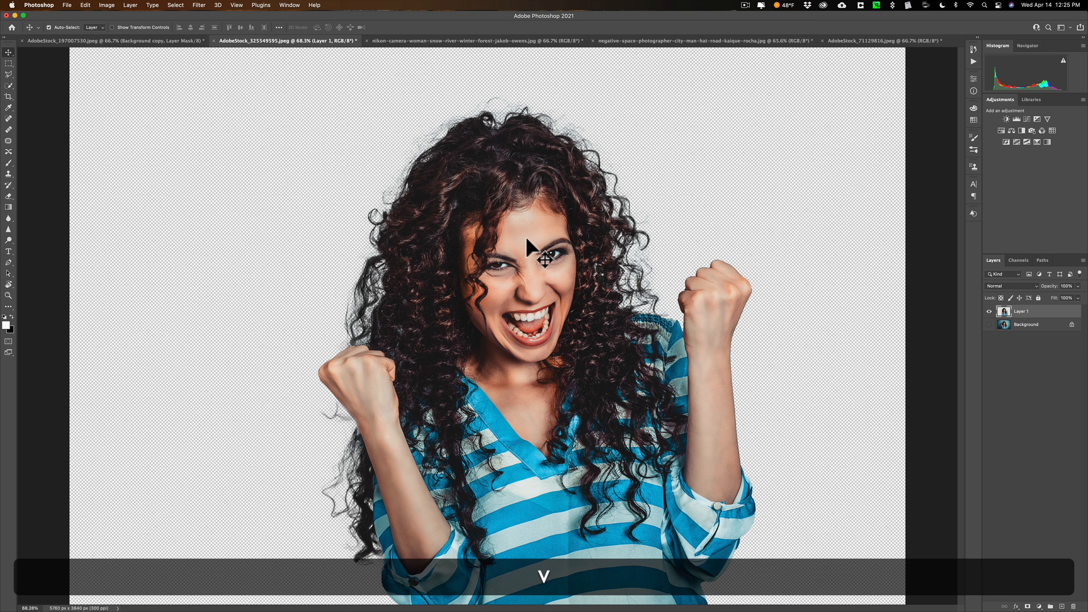
pyautogui.moveTo(530, 250)
pyautogui.mouseDown()
pyautogui.moveTo(482, 238)
pyautogui.moveTo(179, 63)
pyautogui.moveTo(168, 40)
pyautogui.moveTo(386, 311)
pyautogui.moveTo(303, 323)
pyautogui.moveTo(278, 340)
pyautogui.moveTo(315, 324)
pyautogui.mouseUp()
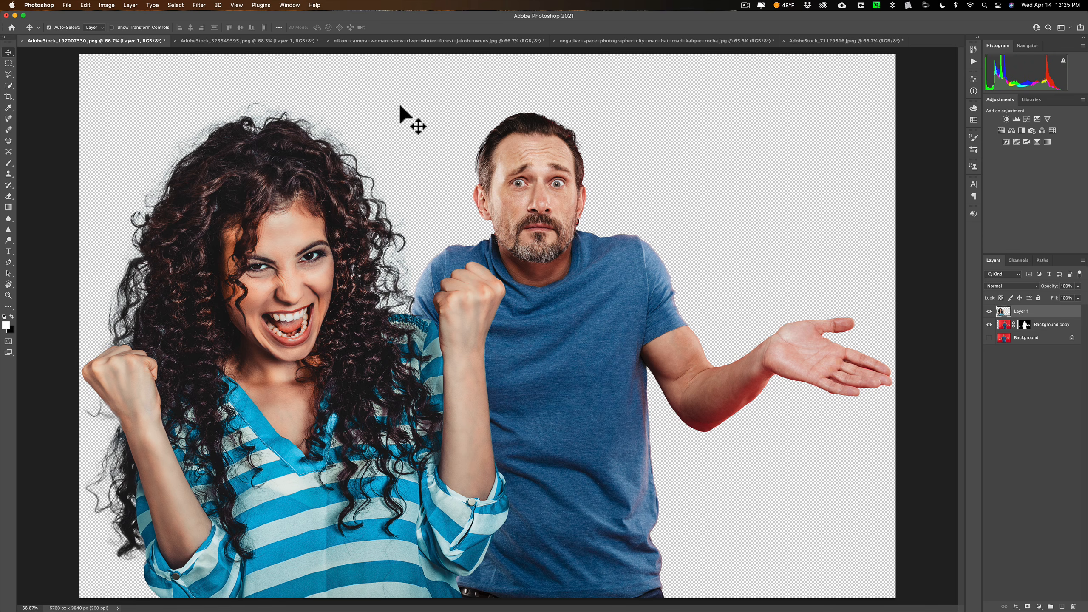
# Switch to the snowy Nikon camera photo and select the hooded woman with Select Subject
pyautogui.click(260, 43)
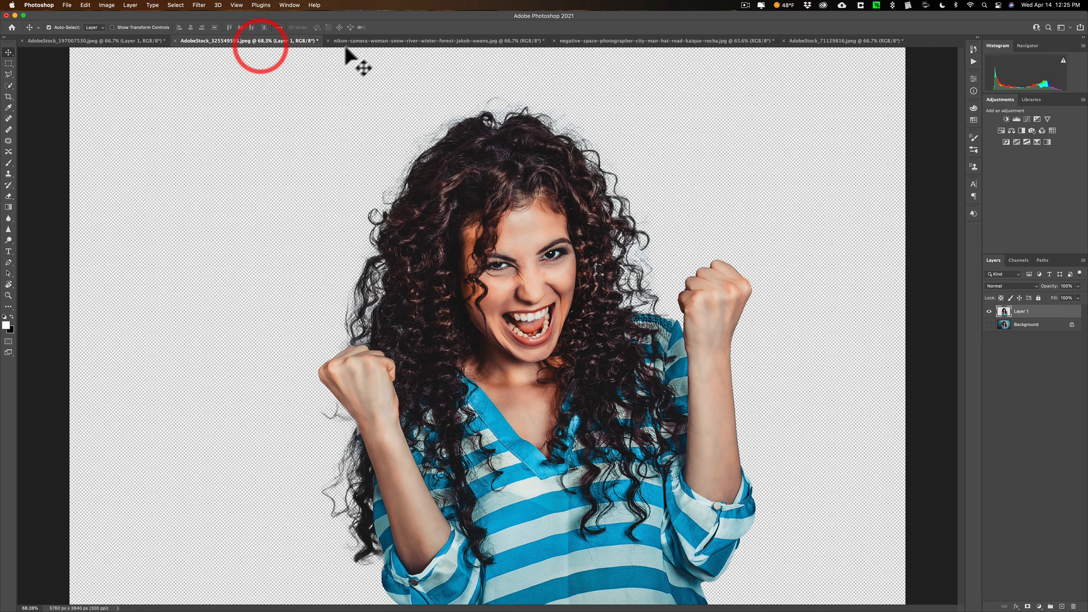
pyautogui.click(369, 39)
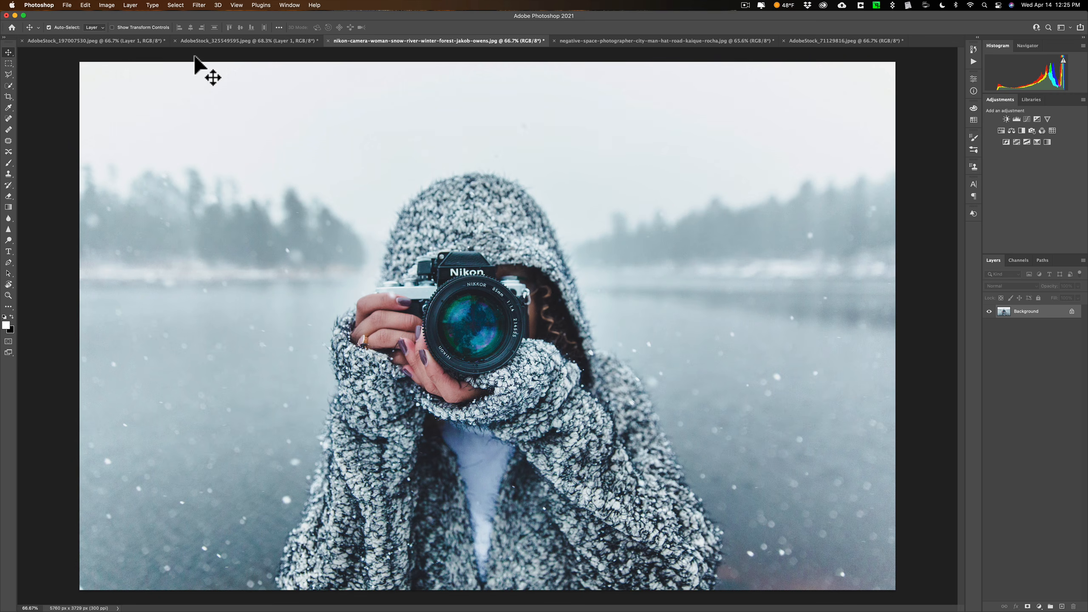
pyautogui.press('w')
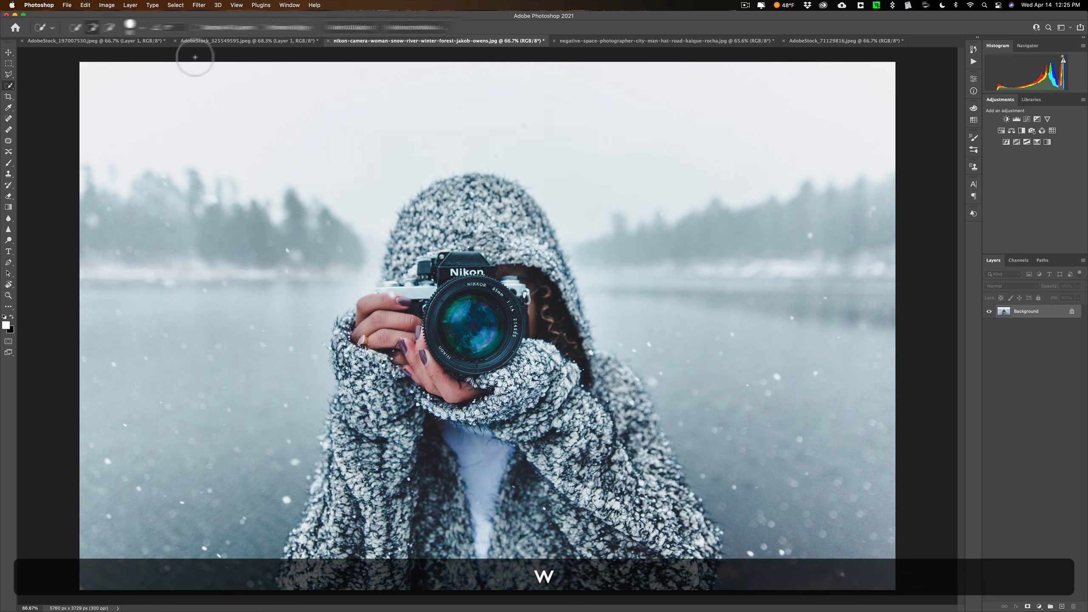
pyautogui.click(708, 26)
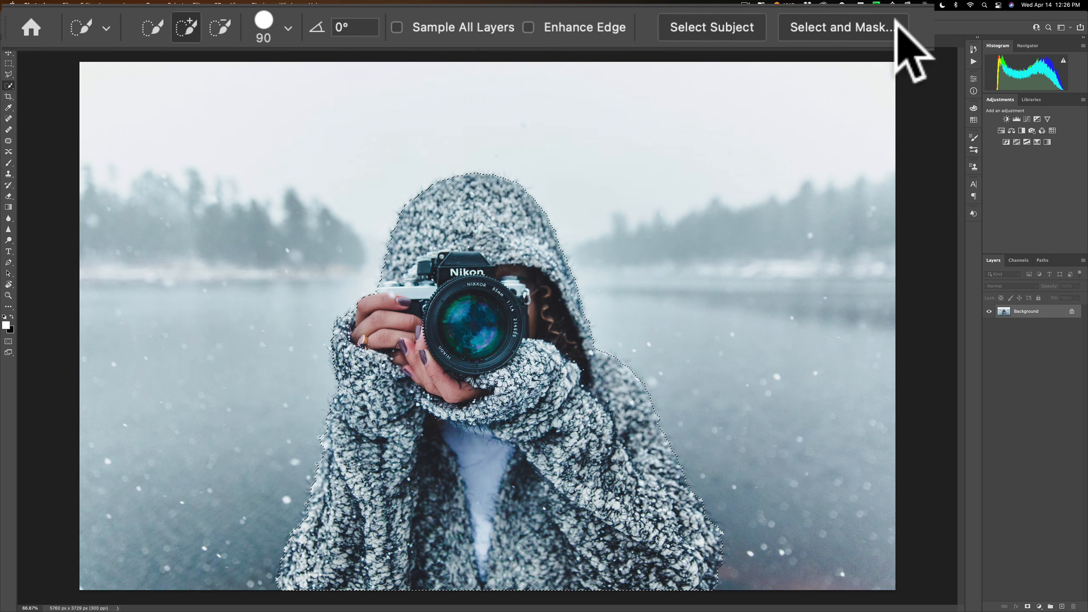
# Open the selection in Select and Mask and set Feather to 1.4 px and Smooth to 5
pyautogui.click(852, 25)
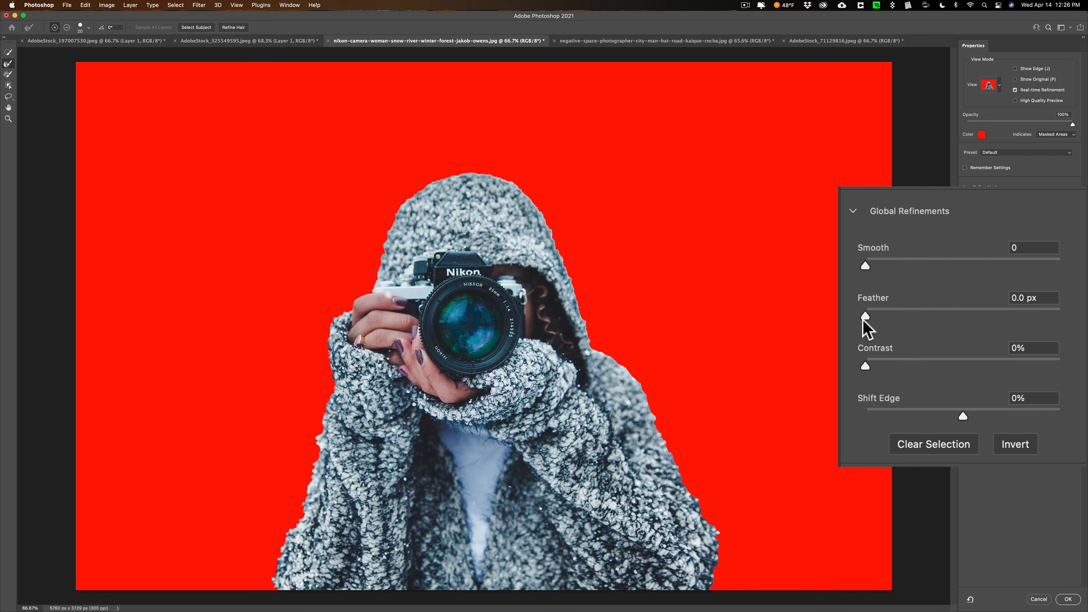
pyautogui.moveTo(865, 316)
pyautogui.mouseDown()
pyautogui.moveTo(1048, 317)
pyautogui.moveTo(866, 311)
pyautogui.moveTo(880, 311)
pyautogui.mouseUp()
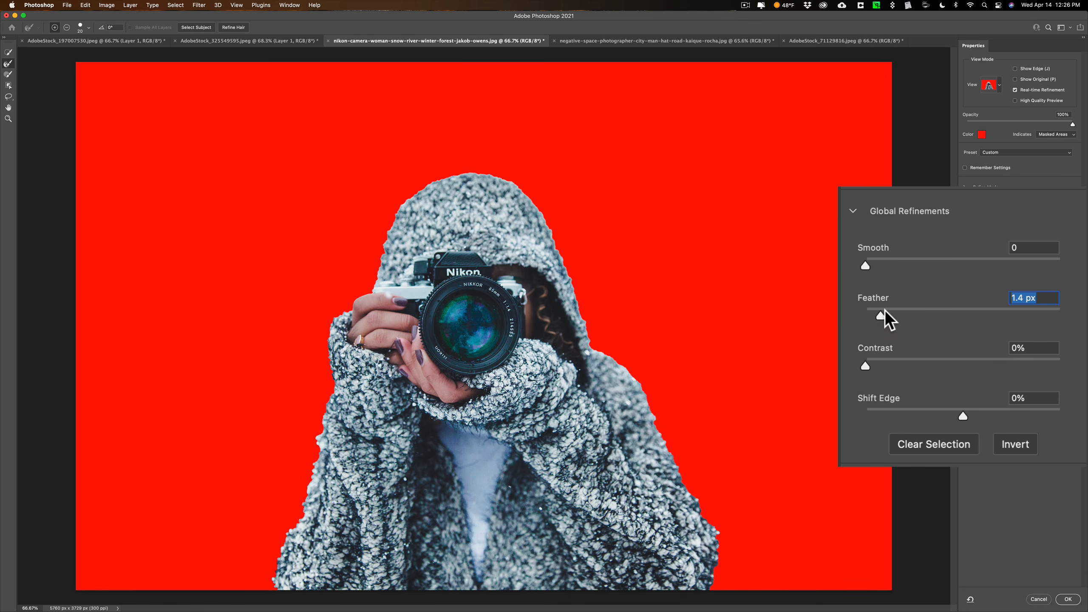
pyautogui.moveTo(864, 263); pyautogui.dragTo(873, 262)
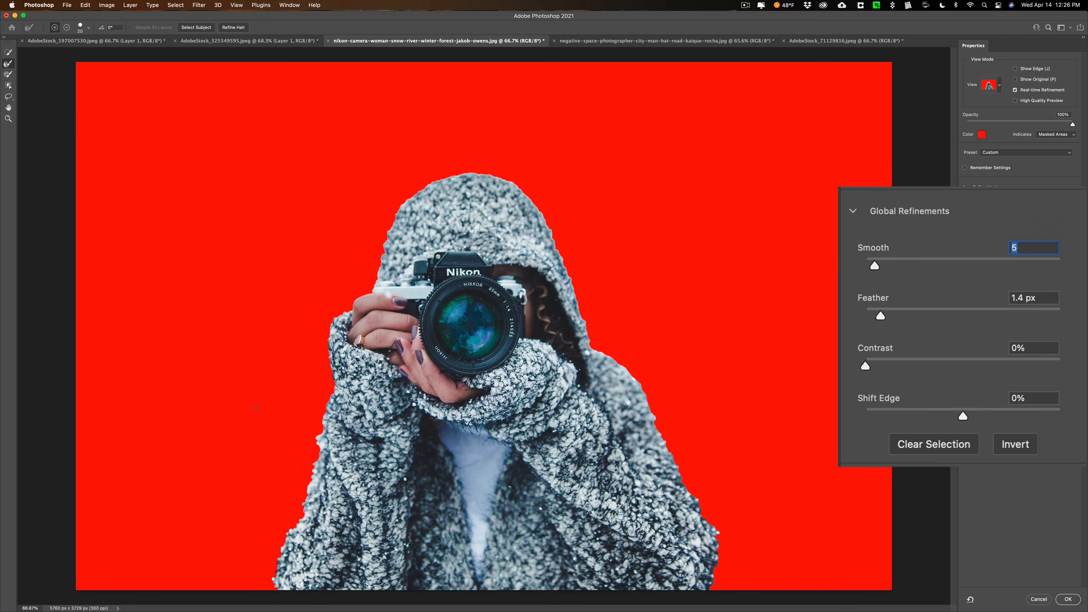
# Refine the fuzzy coat's outline with the Refine Edge Brush along both sleeves, the hood and the shoulder
pyautogui.press(']')
pyautogui.press(']')
pyautogui.press(']')
pyautogui.press(']')
pyautogui.press(']')
pyautogui.press(']')
pyautogui.press(']')
pyautogui.press(']')
pyautogui.press(']')
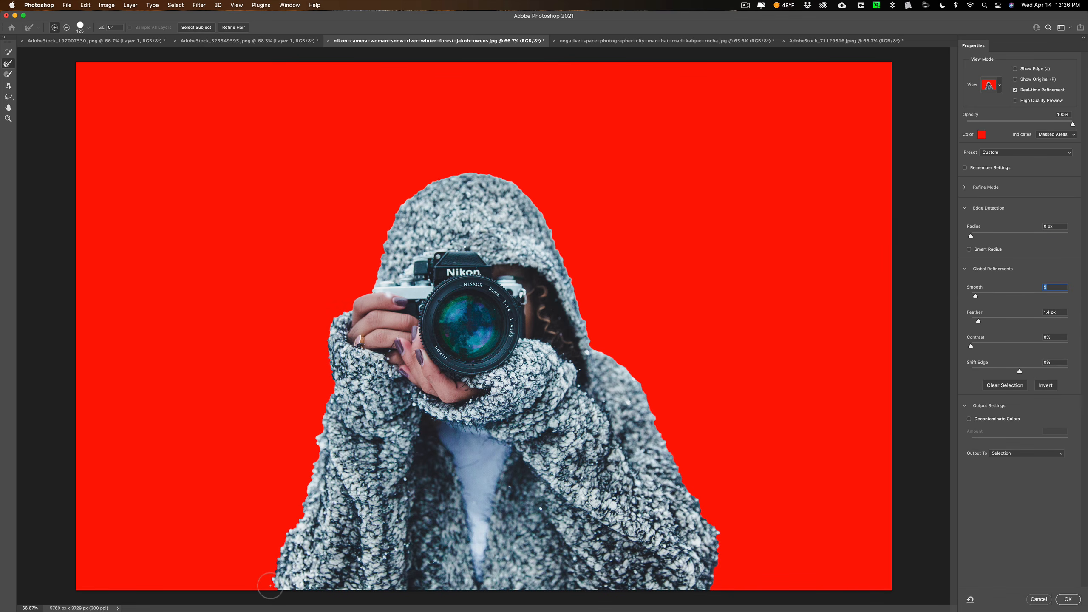
pyautogui.press('[')
pyautogui.press('[')
pyautogui.moveTo(273, 551)
pyautogui.mouseDown()
pyautogui.moveTo(312, 468)
pyautogui.moveTo(329, 390)
pyautogui.moveTo(322, 333)
pyautogui.moveTo(352, 311)
pyautogui.mouseUp()
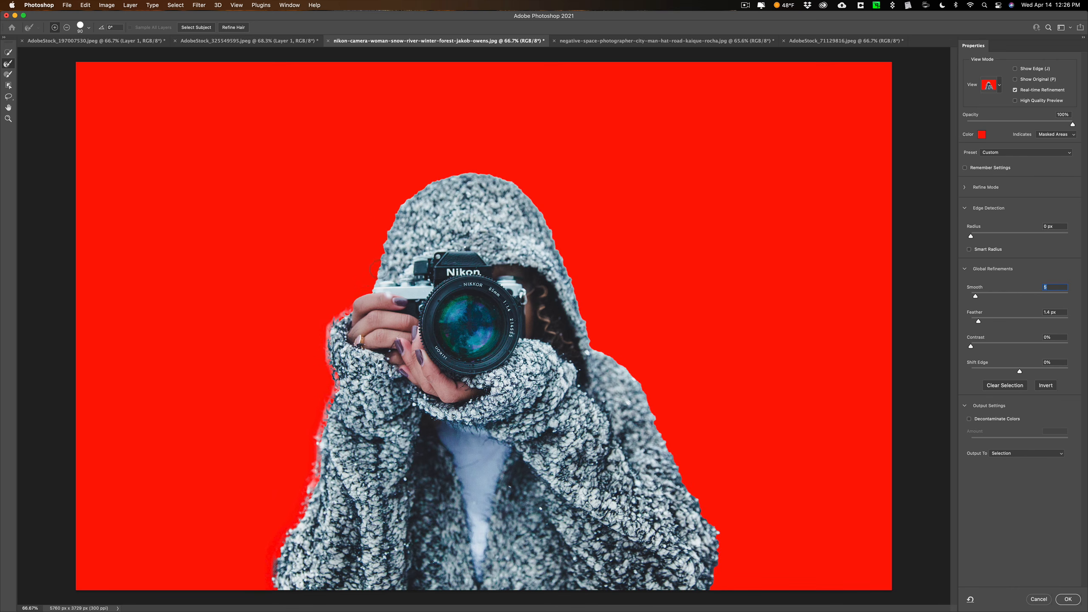
pyautogui.moveTo(375, 267)
pyautogui.mouseDown()
pyautogui.moveTo(406, 193)
pyautogui.moveTo(447, 173)
pyautogui.moveTo(491, 170)
pyautogui.moveTo(547, 213)
pyautogui.moveTo(596, 347)
pyautogui.mouseUp()
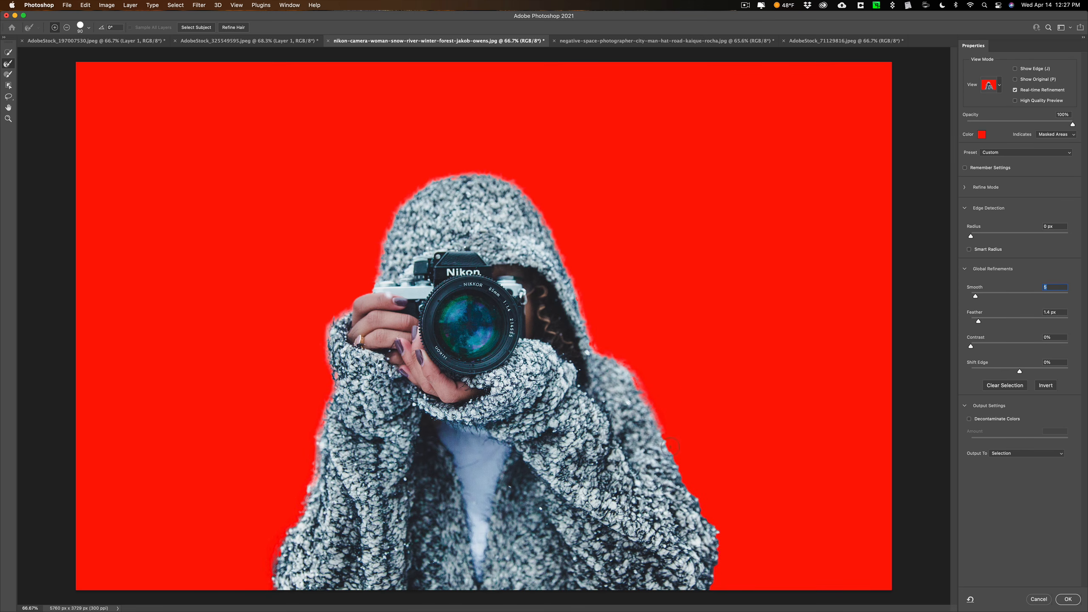
pyautogui.moveTo(672, 447)
pyautogui.mouseDown()
pyautogui.moveTo(720, 541)
pyautogui.moveTo(715, 600)
pyautogui.mouseUp()
pyautogui.click(708, 519)
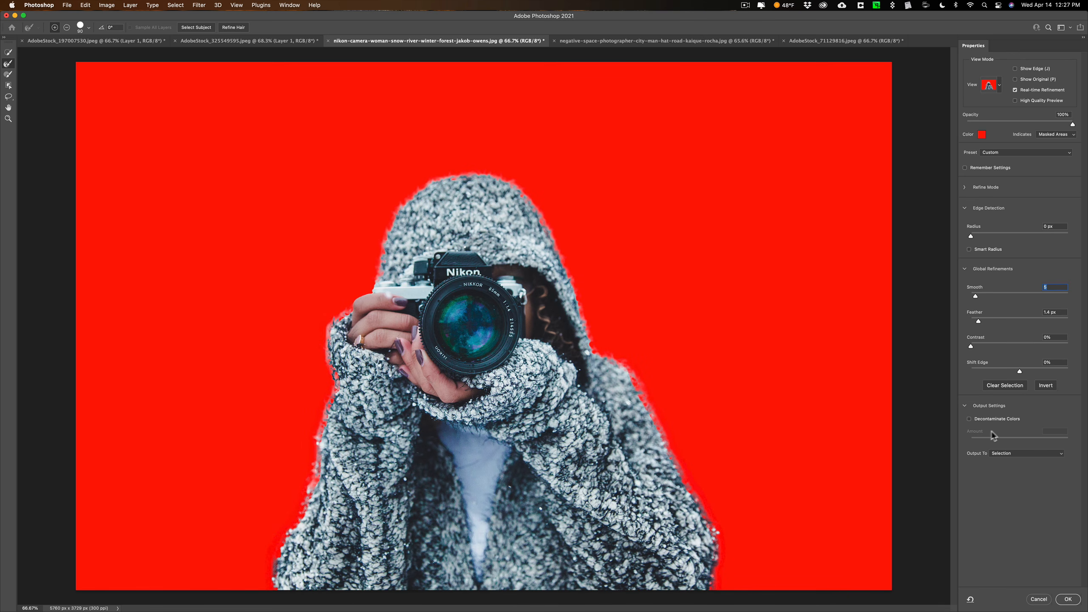
# Toggle Decontaminate Colors on and off to compare its effect on the coat edges, leaving it off
pyautogui.click(969, 419)
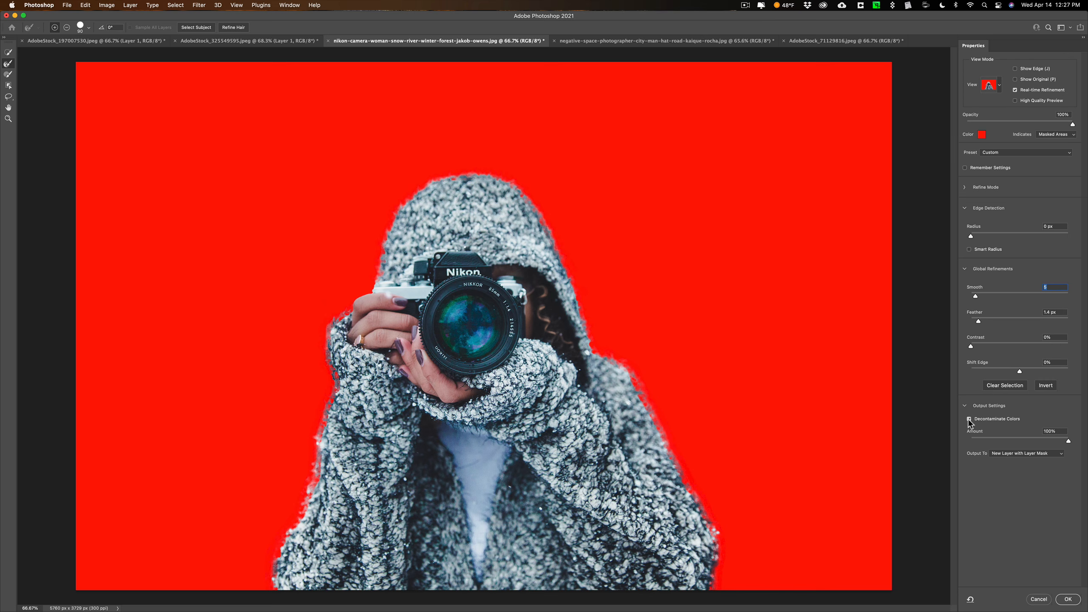
pyautogui.click(968, 419)
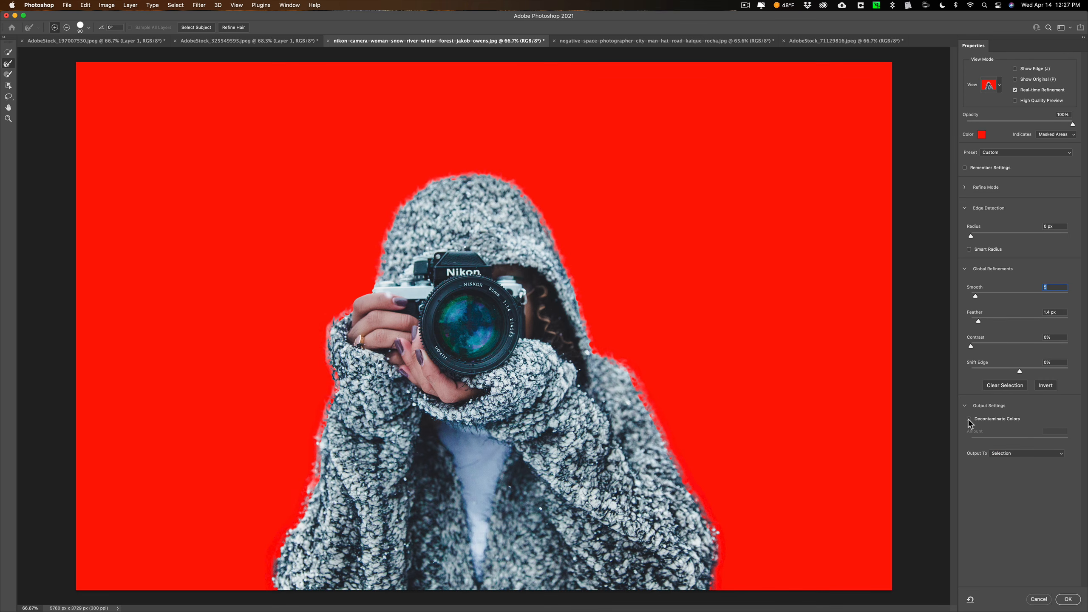
# Output the refined mask as a selection, copy the hooded woman onto a new layer and hide the Background layer
pyautogui.click(1067, 599)
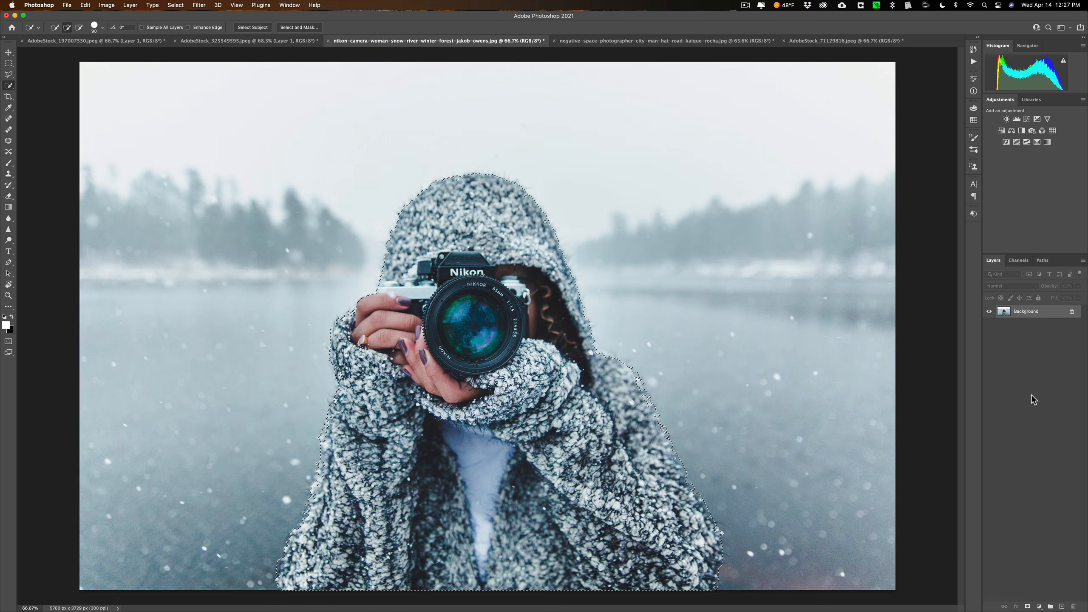
pyautogui.press('super+j')
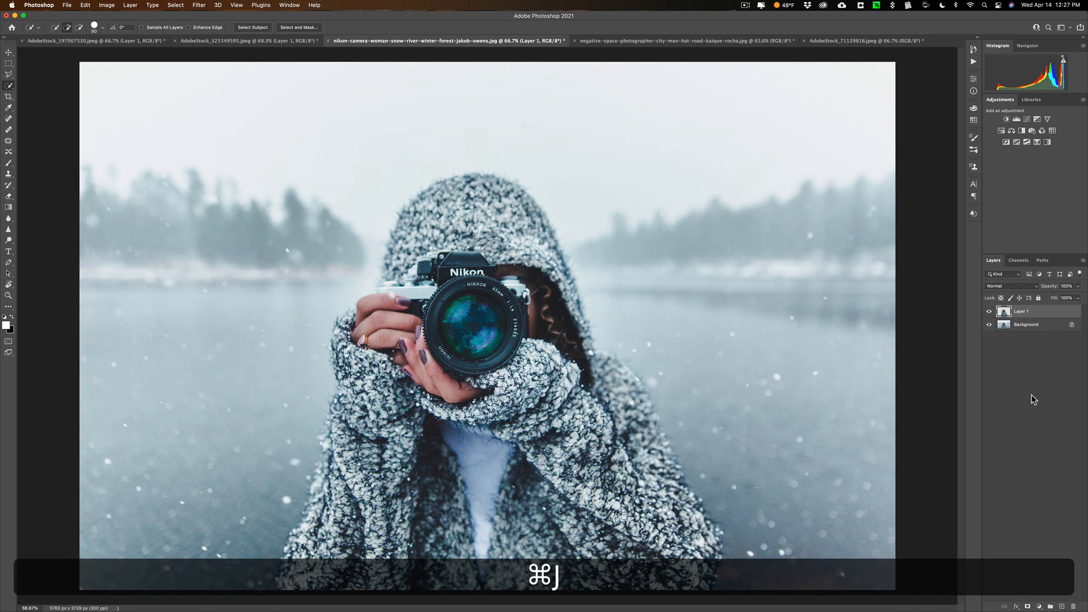
pyautogui.click(989, 324)
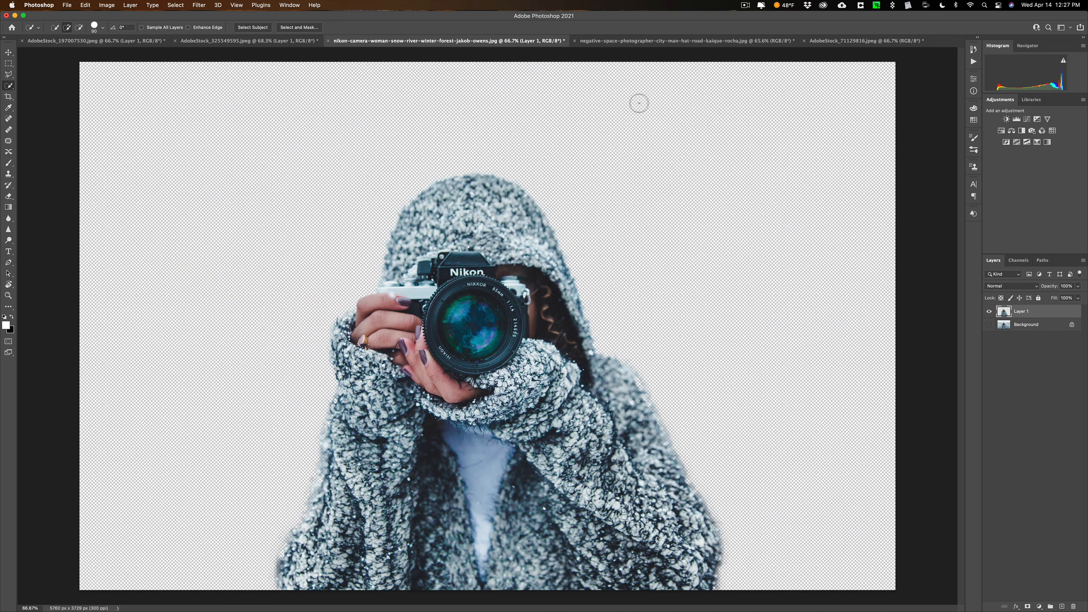
# In the city street photo, select the crouching man with Select Subject and subtract the stray area around the red sign
pyautogui.click(617, 41)
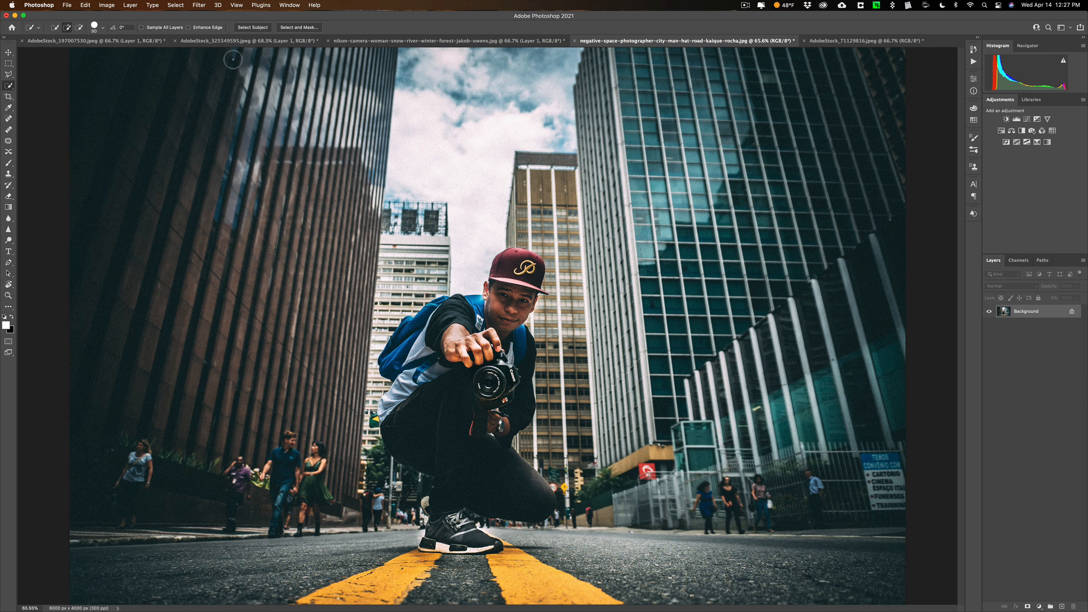
pyautogui.click(252, 28)
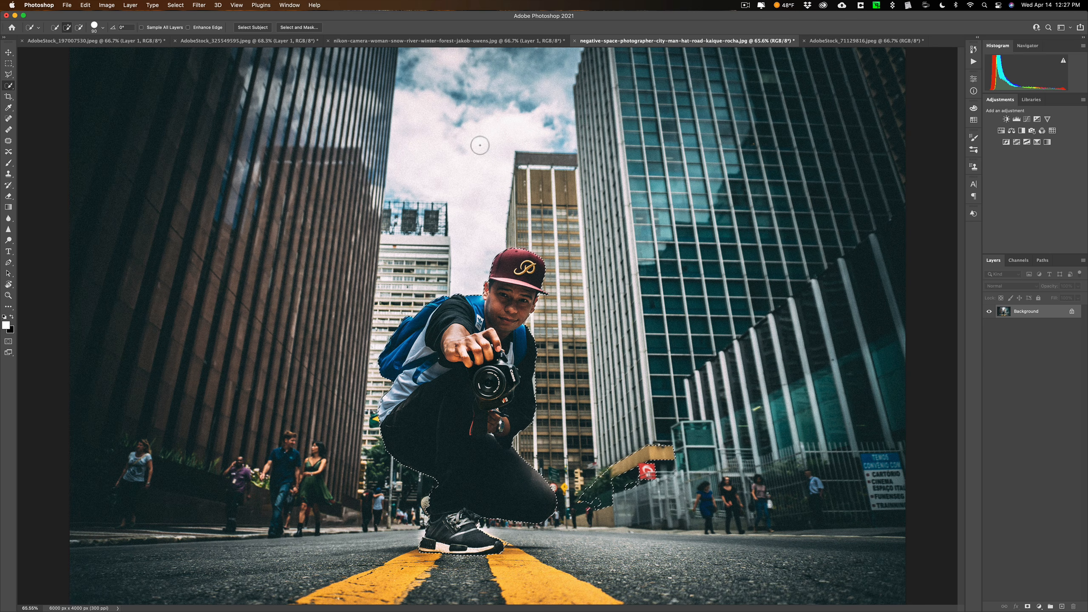
pyautogui.press(']')
pyautogui.press(']')
pyautogui.press(']')
pyautogui.press(']')
pyautogui.press(']')
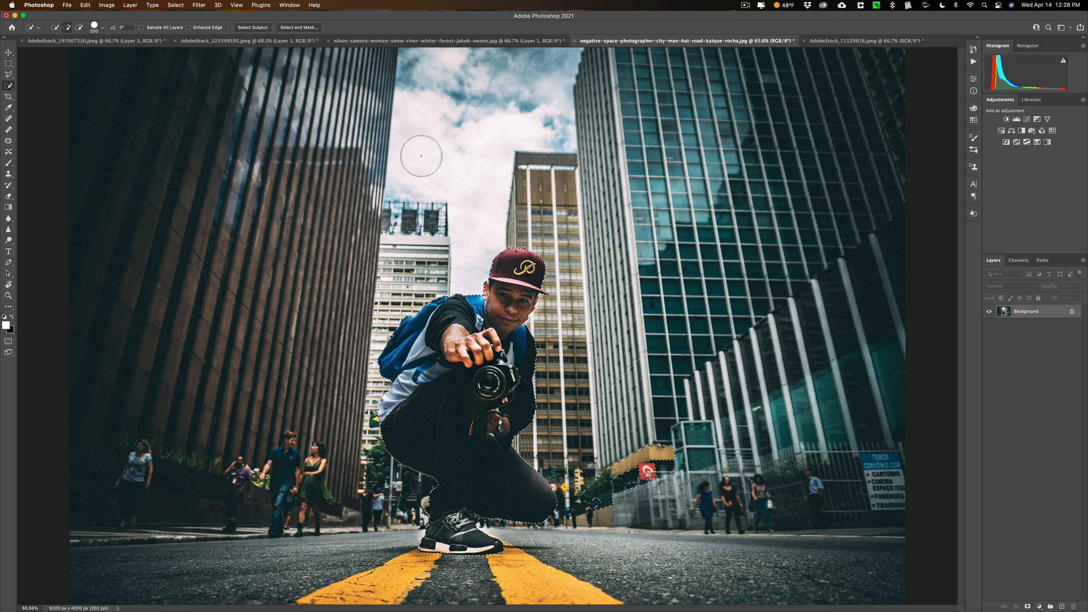
pyautogui.press('alt')
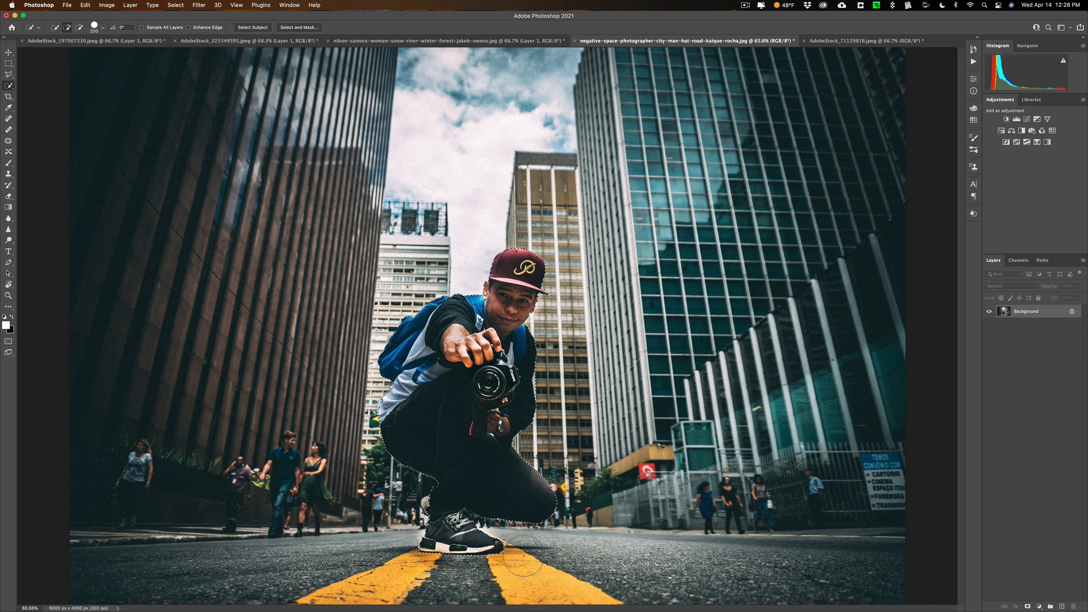
# Subtract the sliver of background beside the man's black sleeve, next to the camera, using a smaller Quick Selection brush
pyautogui.press('[')
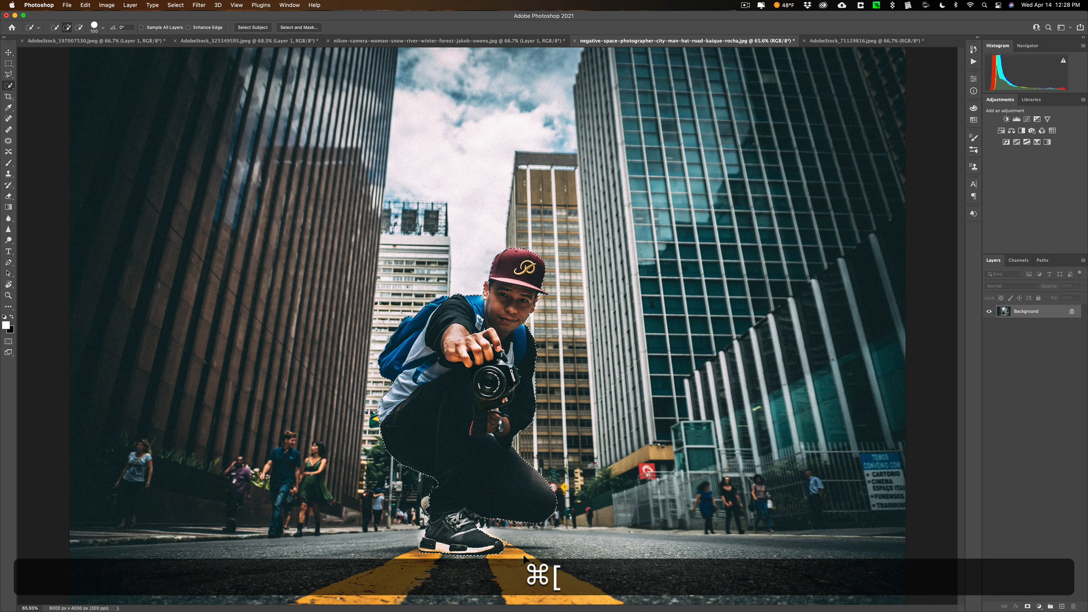
pyautogui.press('super+equal')
pyautogui.press('super+equal')
pyautogui.press('super+equal')
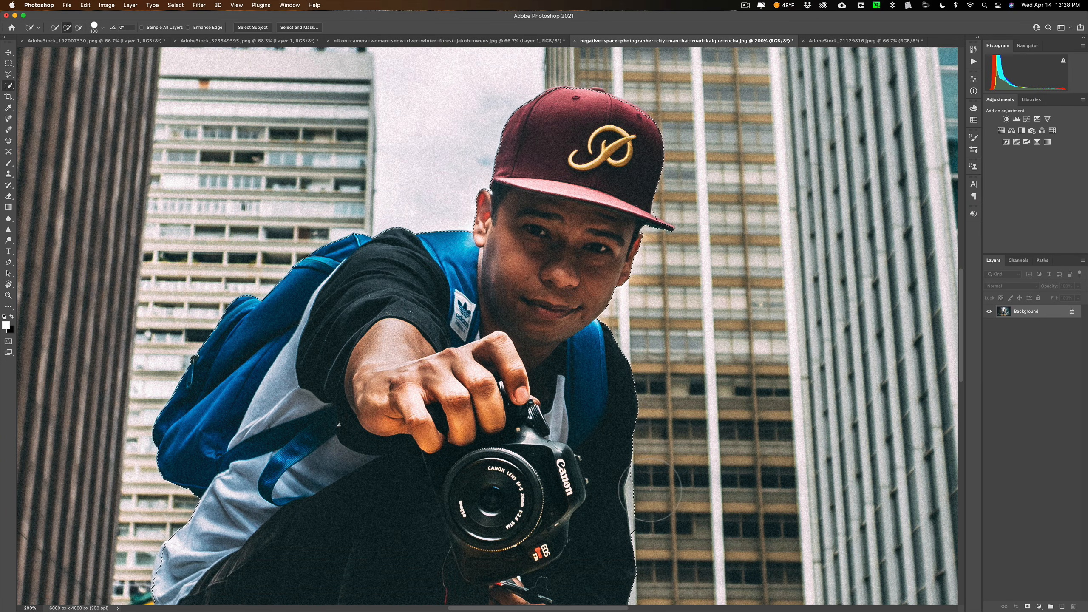
pyautogui.press('[')
pyautogui.press('[')
pyautogui.press('[')
pyautogui.press('[')
pyautogui.press('[')
pyautogui.press('[')
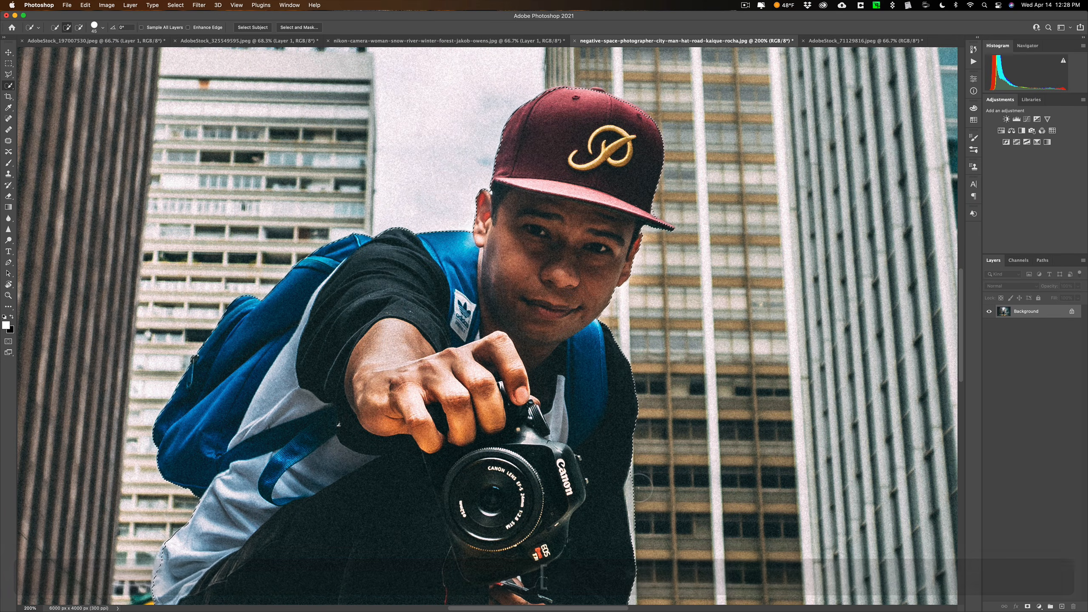
pyautogui.press('alt')
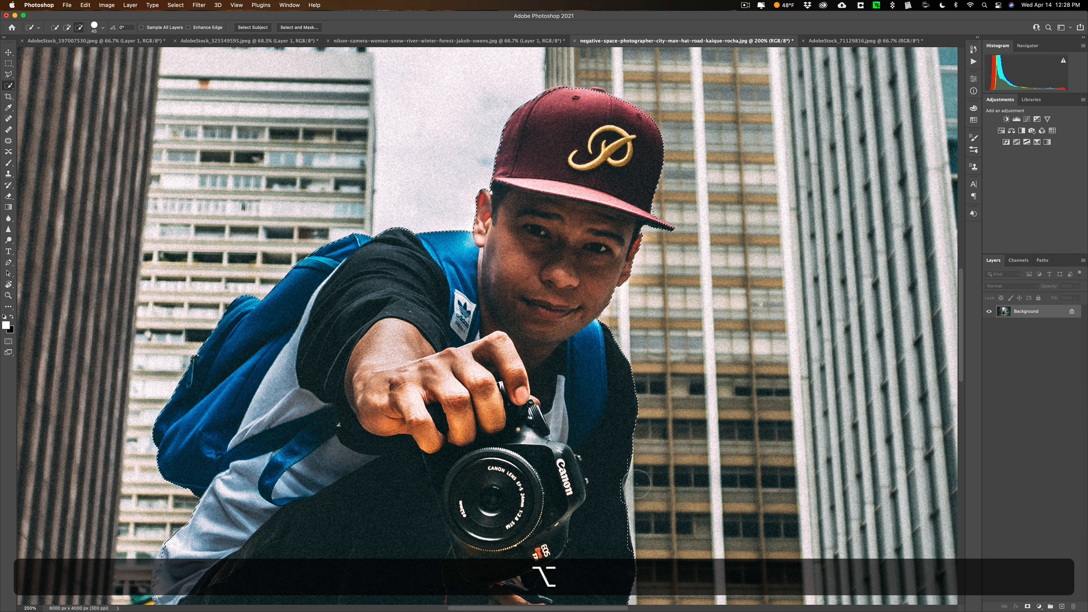
pyautogui.click(639, 485)
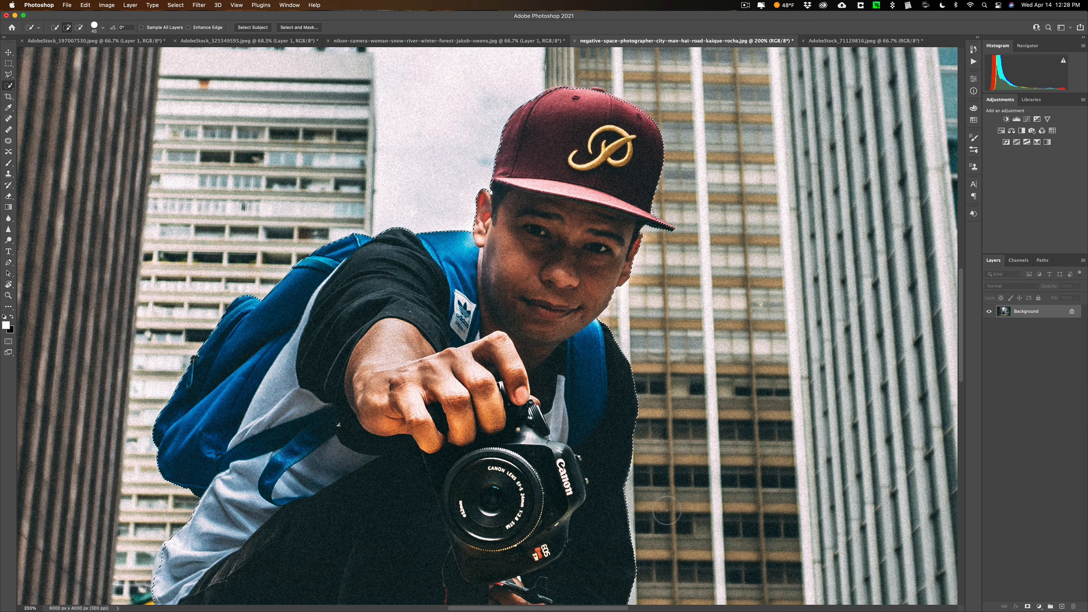
# Subtract the patch of road and yellow line above the front shoe's toe from the selection
pyautogui.press('space')
pyautogui.moveTo(593, 410); pyautogui.dragTo(514, 80)
pyautogui.moveTo(466, 425); pyautogui.dragTo(463, 372)
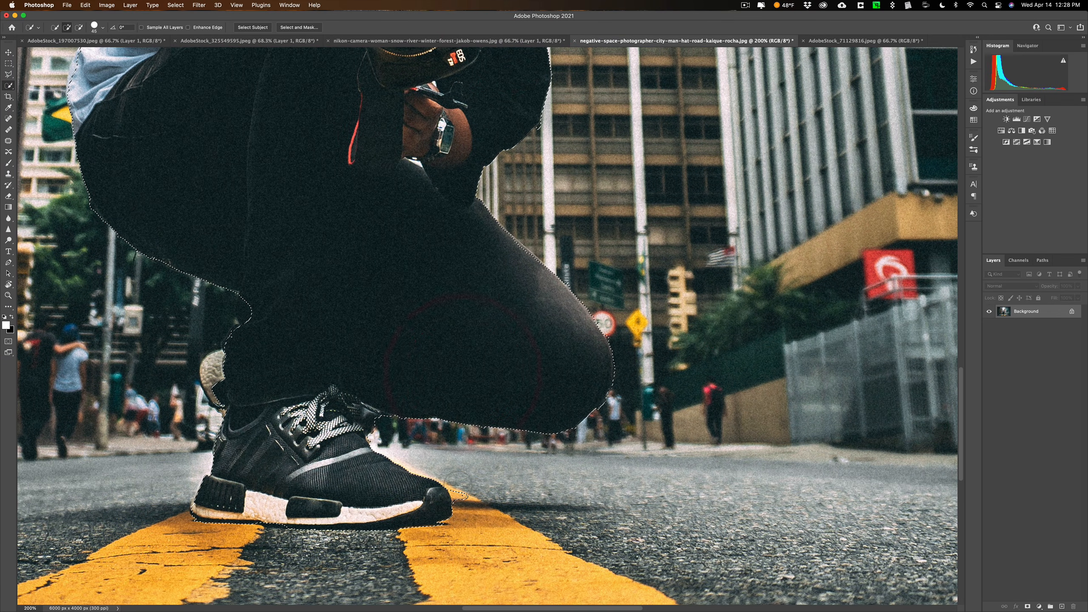
pyautogui.press('alt')
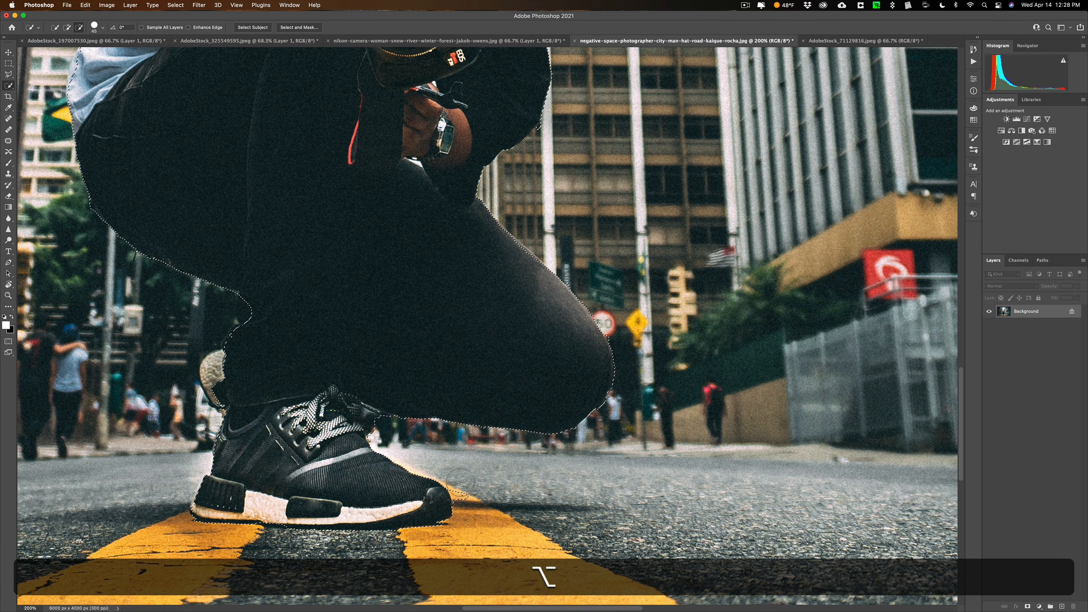
pyautogui.keyDown('alt'); pyautogui.click(496, 501); pyautogui.keyUp('alt')
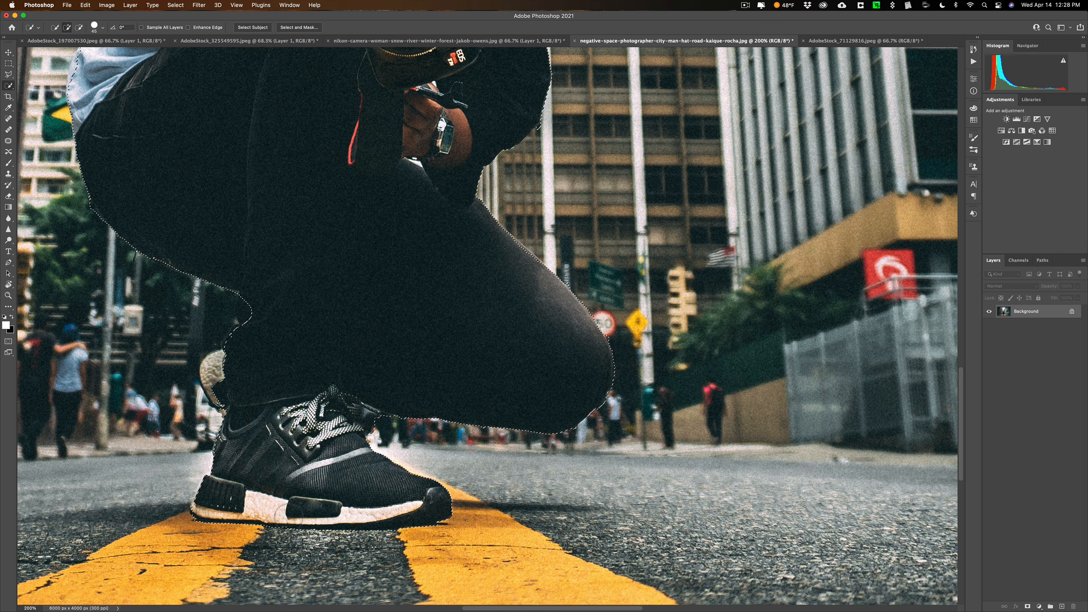
# Correct the selection around the rear shoe's heel so it follows the shoe, and check the leg's outline
pyautogui.scroll(-1, 281, 381)
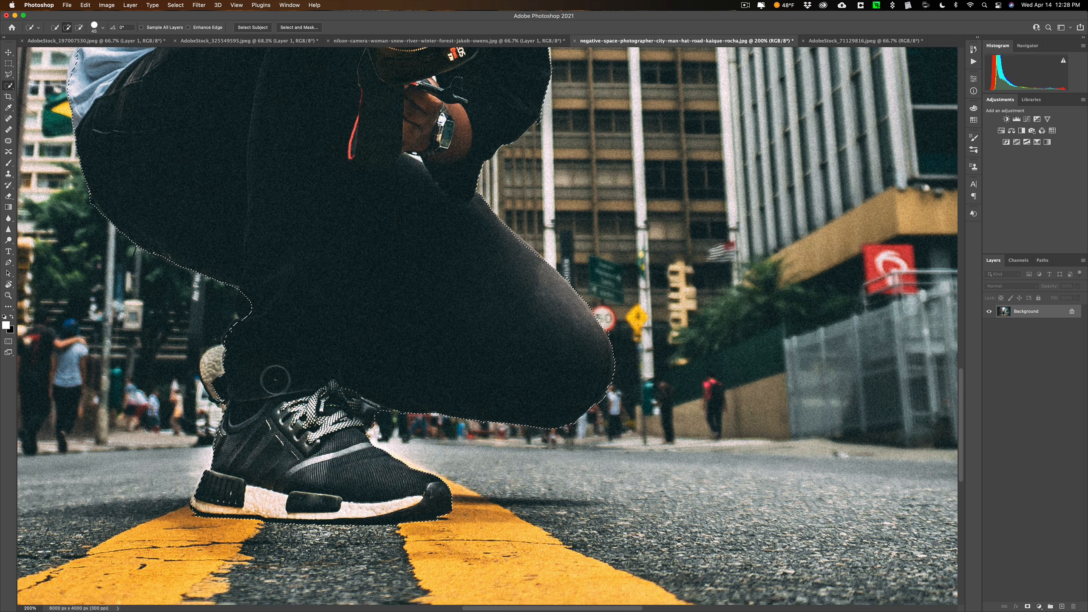
pyautogui.click(238, 366)
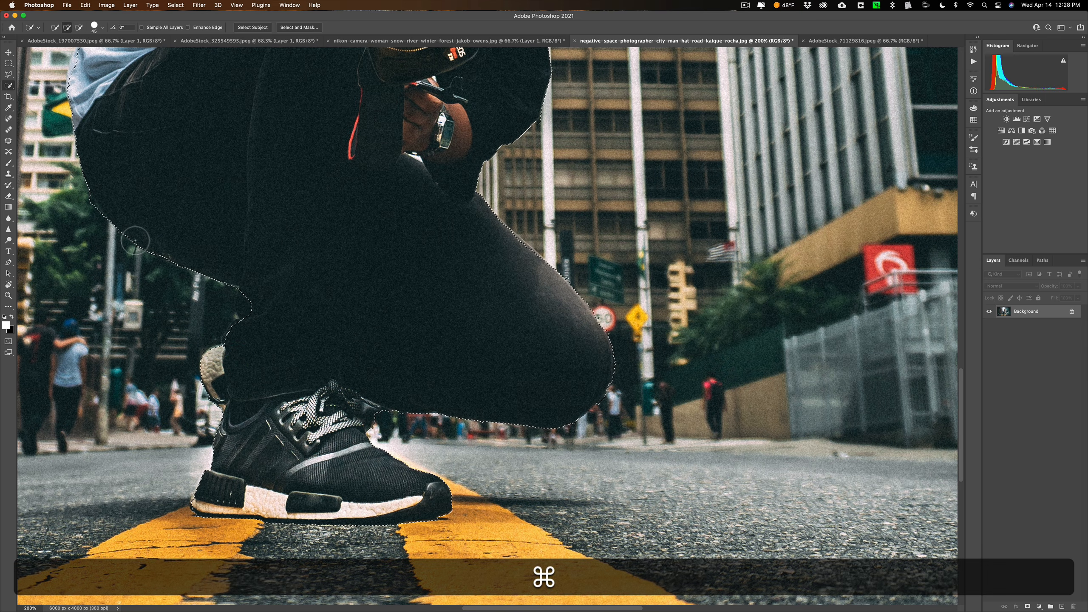
pyautogui.moveTo(146, 226); pyautogui.dragTo(304, 313)
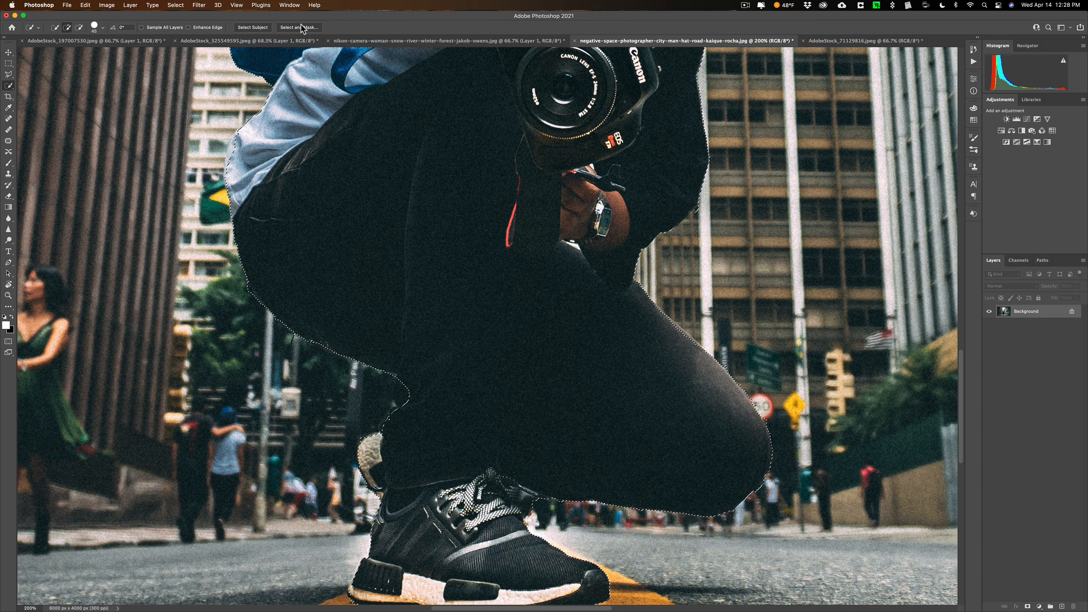
# Fit the whole photo in view and open the crouching man's selection in Select and Mask
pyautogui.press('super')
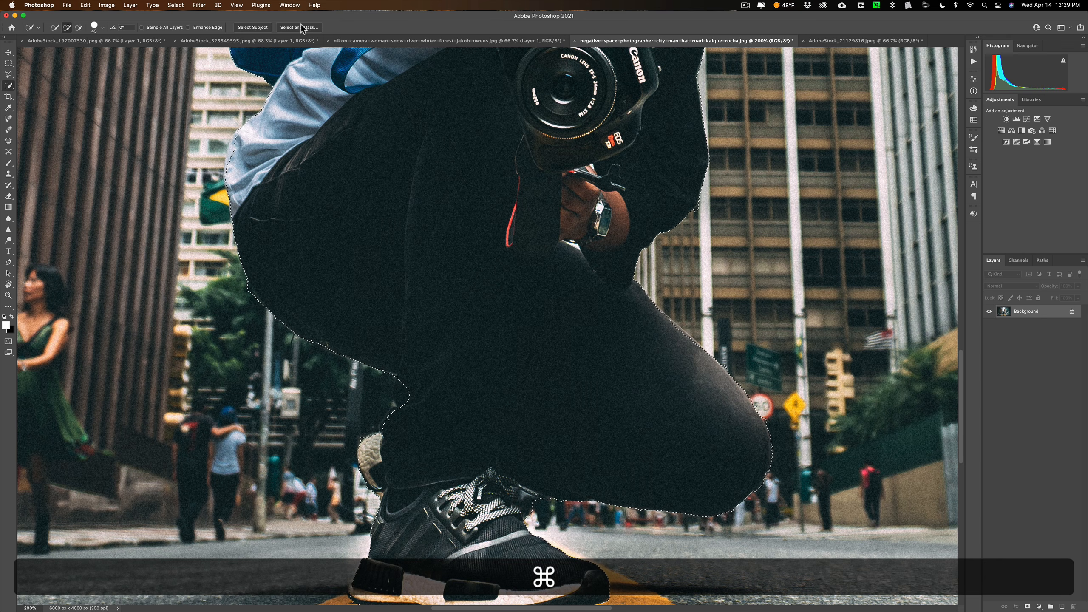
pyautogui.press('super+0')
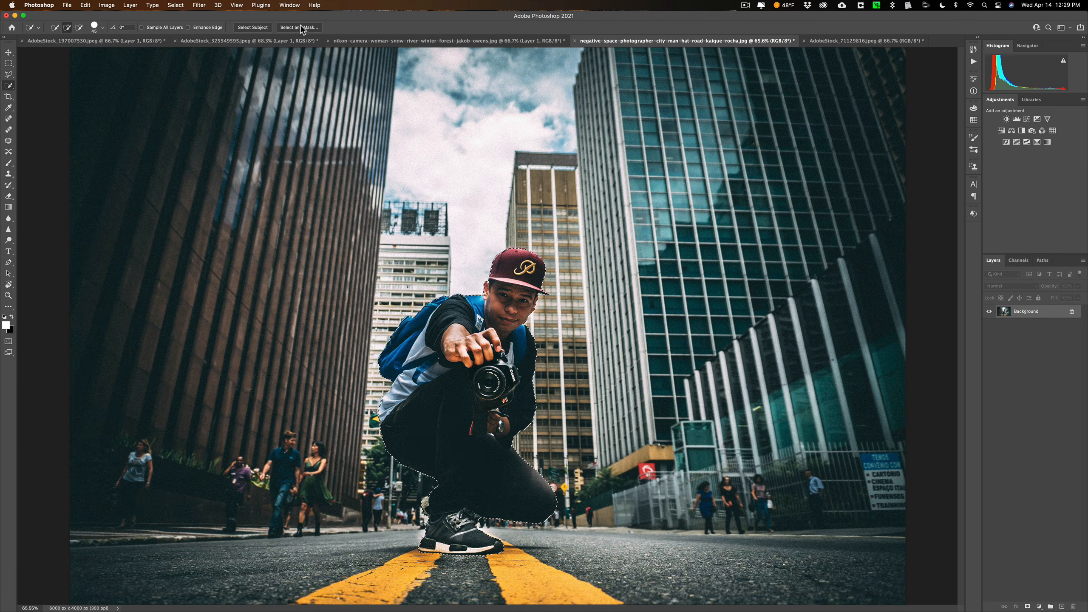
pyautogui.click(299, 27)
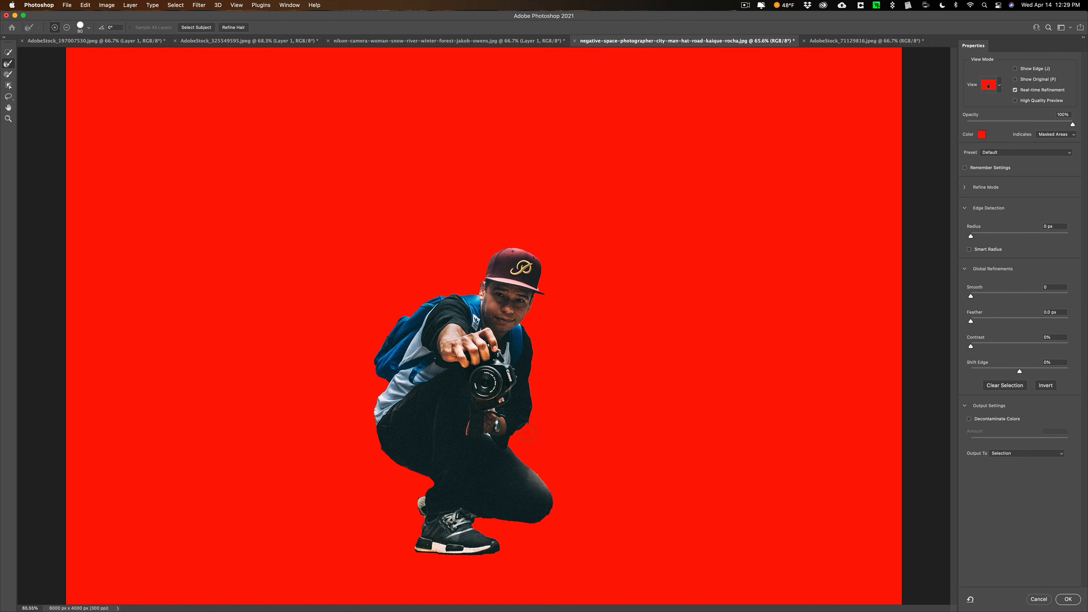
# Refine the edges around the wrist and strap beneath the man's camera with a 25 px Refine Edge brush
pyautogui.press('super')
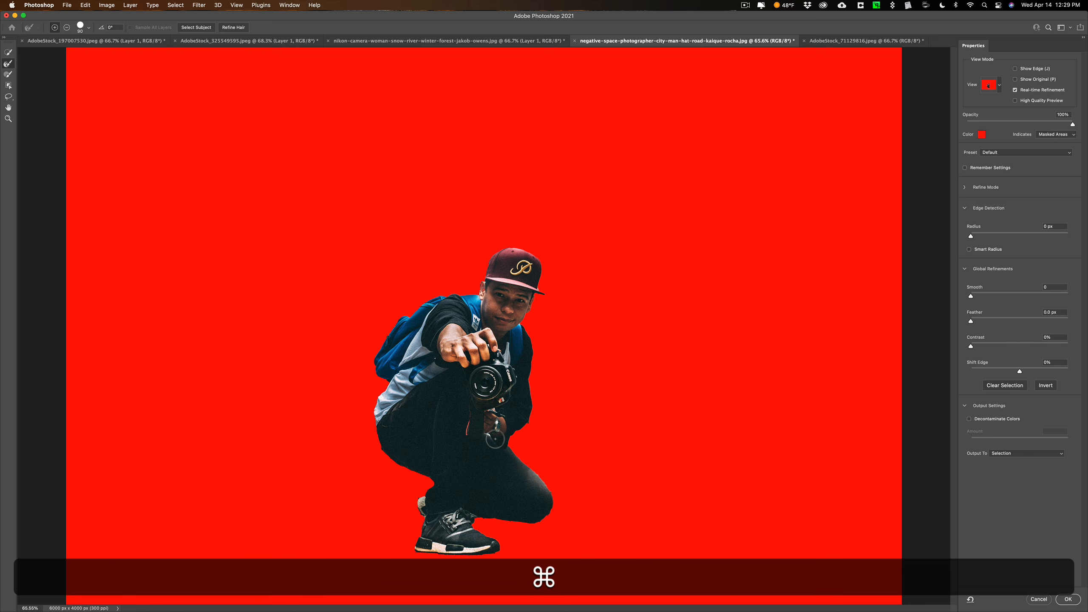
pyautogui.press('super+equal')
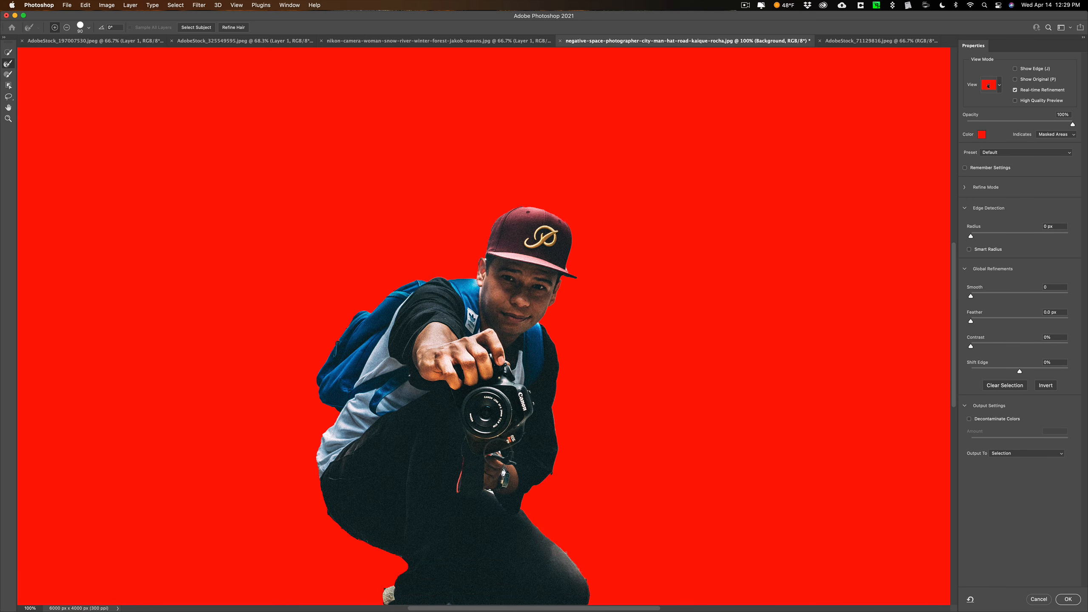
pyautogui.press('[')
pyautogui.press('[')
pyautogui.press('[')
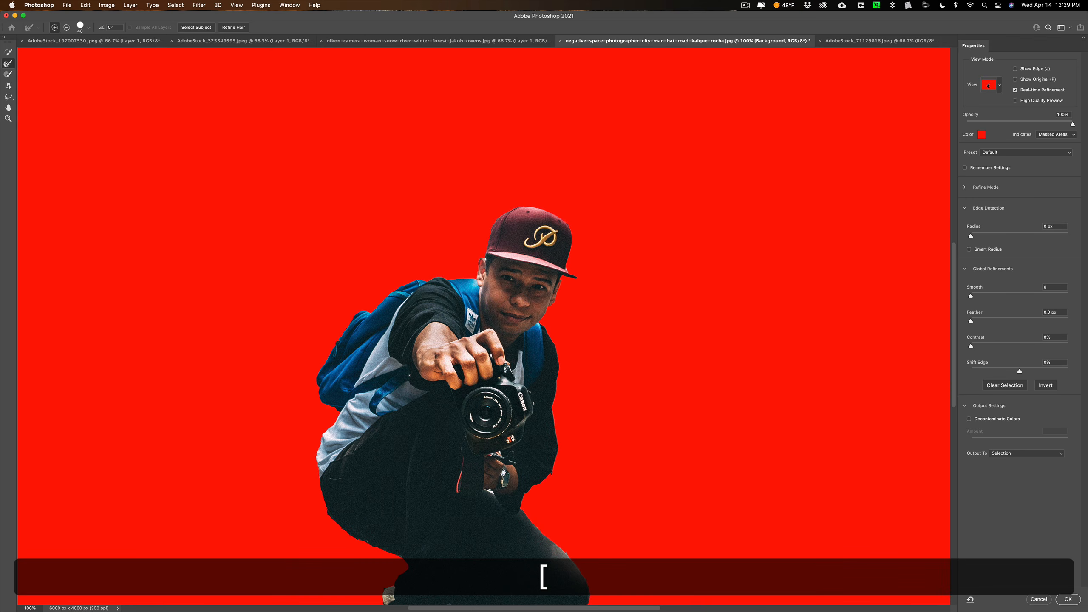
pyautogui.press('[')
pyautogui.press('[')
pyautogui.press('[')
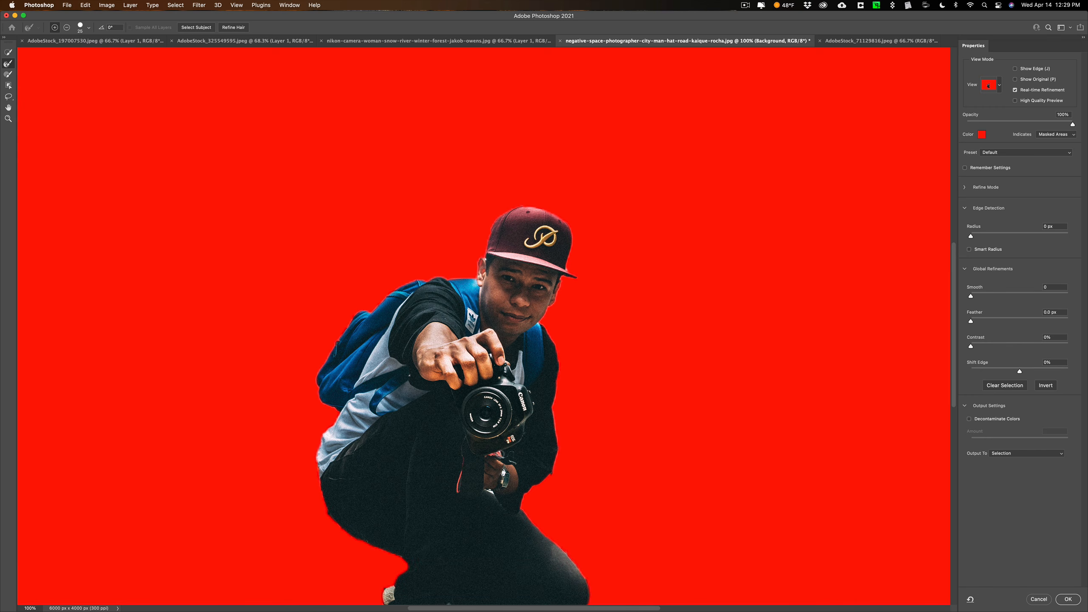
pyautogui.click(502, 455)
pyautogui.click(495, 478)
# Paint the missing areas beside the wrist and camera strap back into the selection with the Brush tool
pyautogui.click(8, 74)
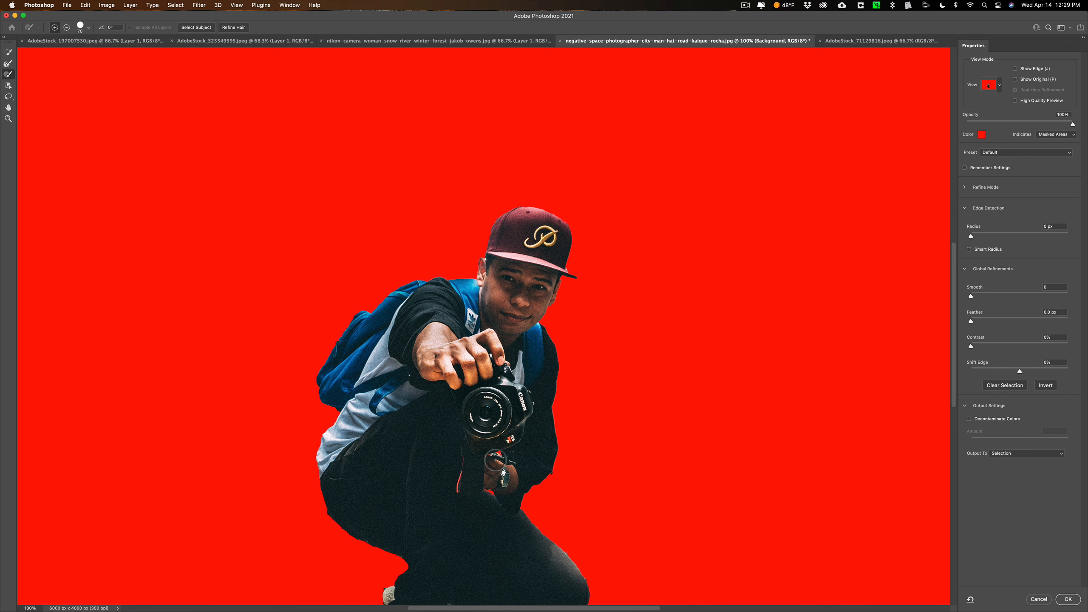
pyautogui.click(489, 457)
pyautogui.click(458, 472)
pyautogui.press('super')
pyautogui.press('super+0')
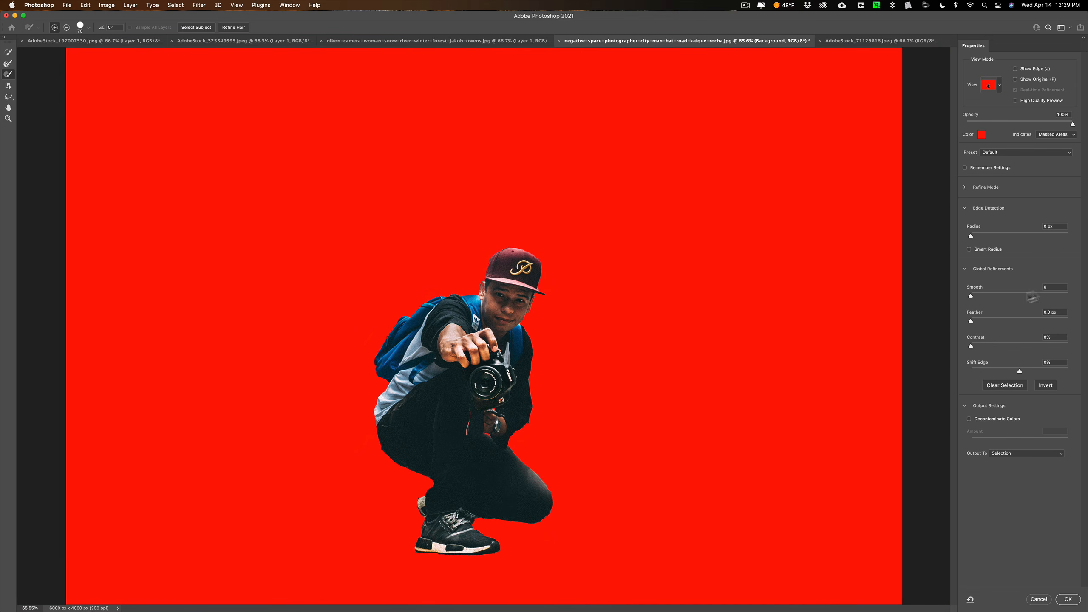
# Set the selection's Smooth to 13 and its Feather to 2.4 px
pyautogui.moveTo(972, 298); pyautogui.dragTo(983, 295)
pyautogui.click(983, 321)
# Try refining the edges near the wrist and knee with the Refine Edge brush, and undo both strokes
pyautogui.click(8, 63)
pyautogui.click(509, 440)
pyautogui.click(555, 498)
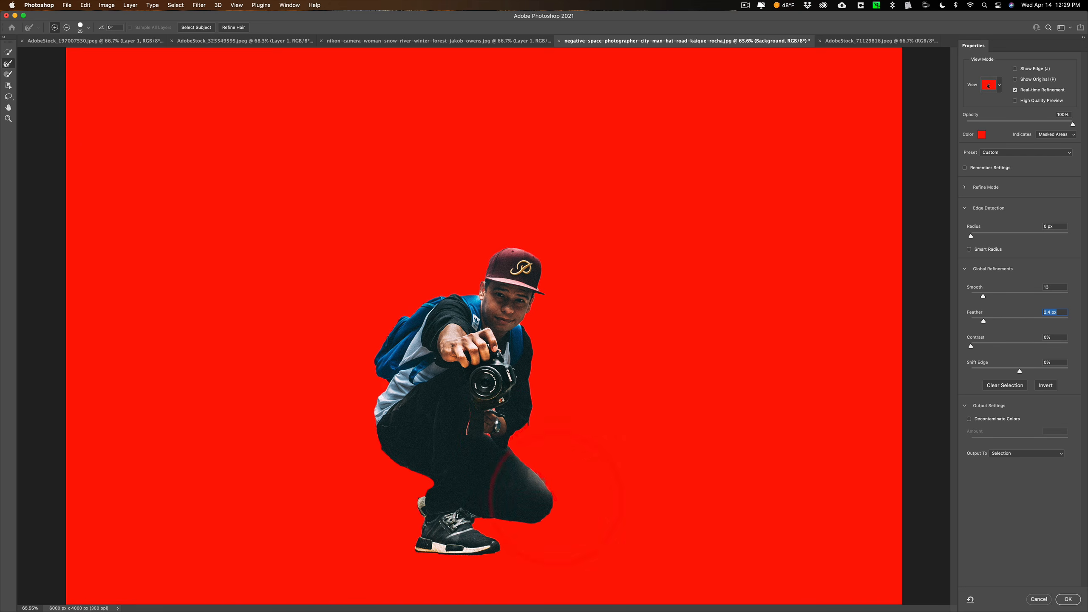
pyautogui.press('super+z')
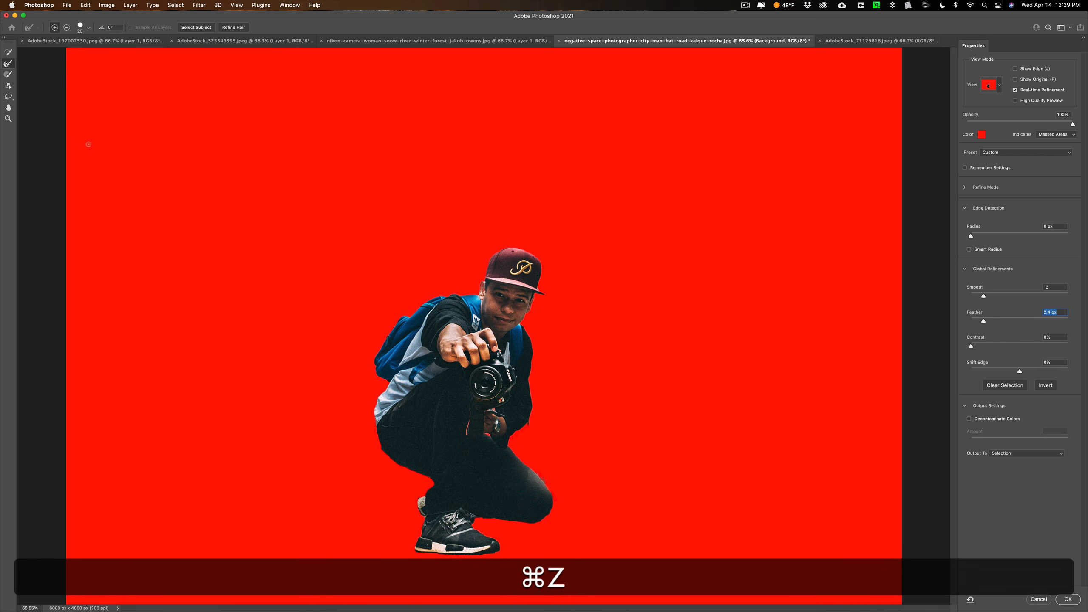
pyautogui.press('super+z')
# Paint the faint background remnants in the photo's upper-left area out of the selection with the Brush tool
pyautogui.press('b')
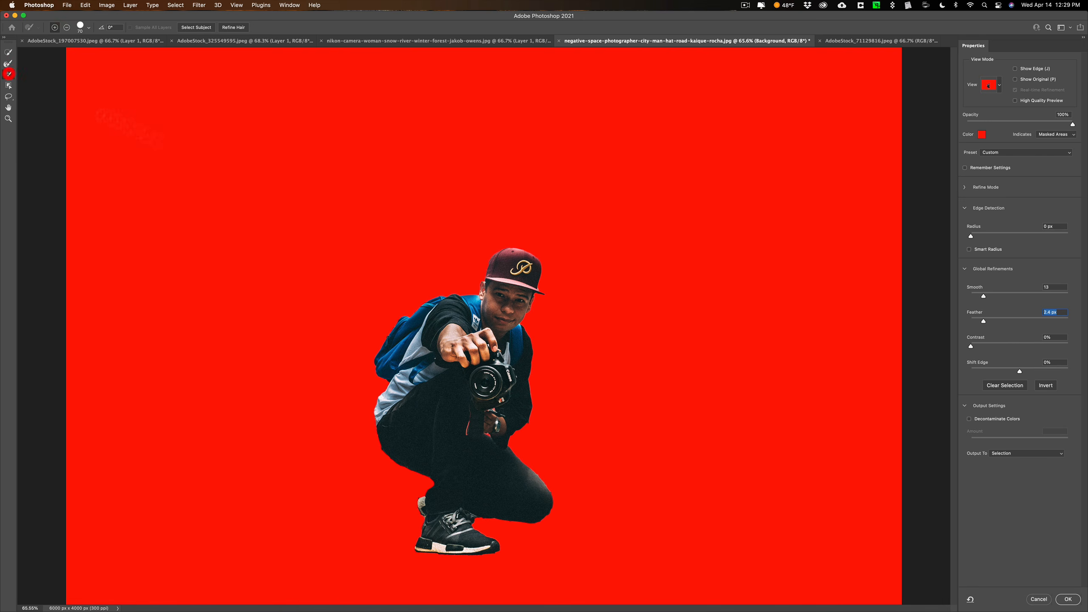
pyautogui.moveTo(205, 88); pyautogui.dragTo(261, 101)
pyautogui.press('alt')
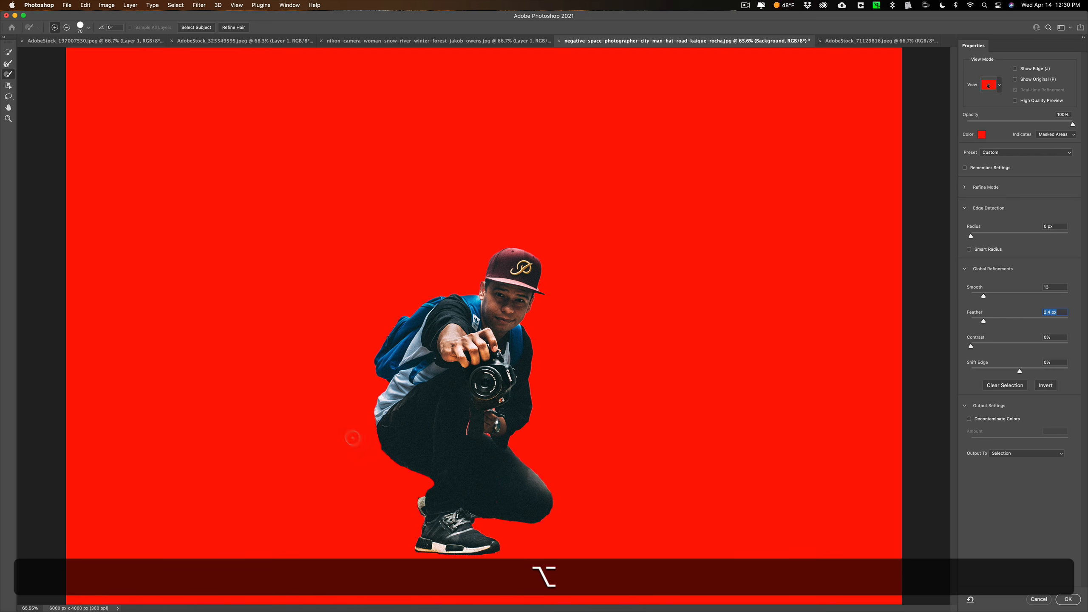
# Accept the refined selection, copy the crouching man to a new layer, and hide the Background layer
pyautogui.click(1066, 600)
pyautogui.press('super+j')
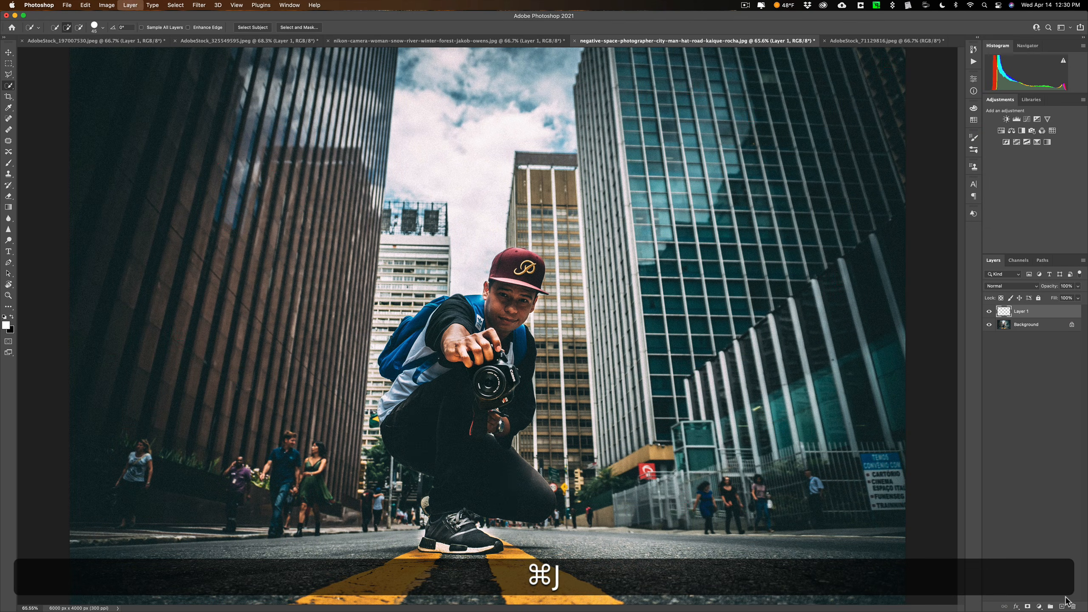
pyautogui.click(988, 326)
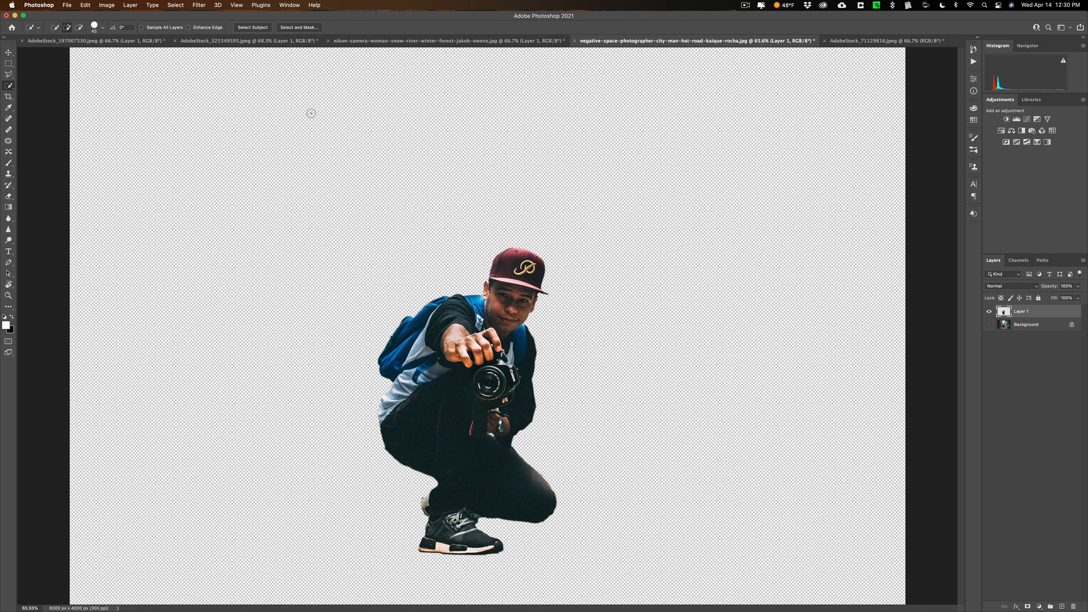
# Switch to AdobeStock_71129816.jpeg, select the woman with Select Subject, and open the selection in Select and Mask
pyautogui.click(872, 41)
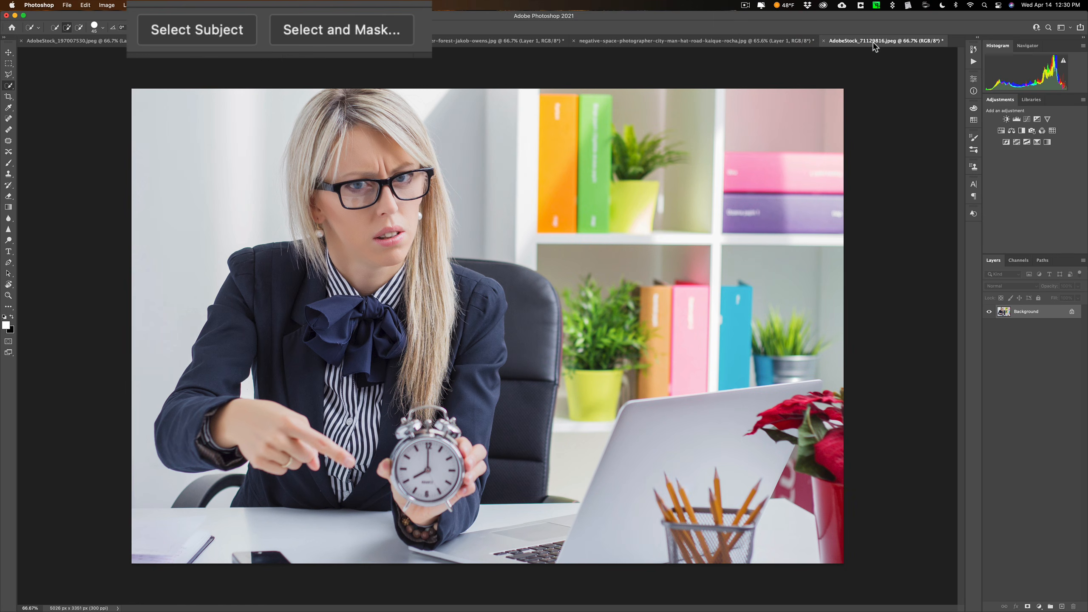
pyautogui.click(179, 31)
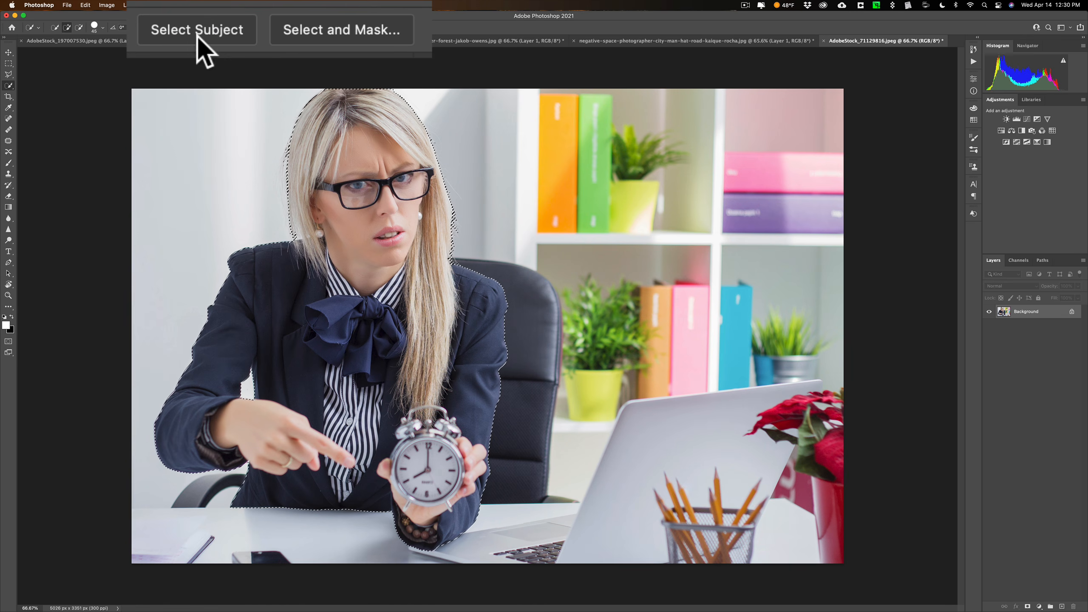
pyautogui.click(358, 32)
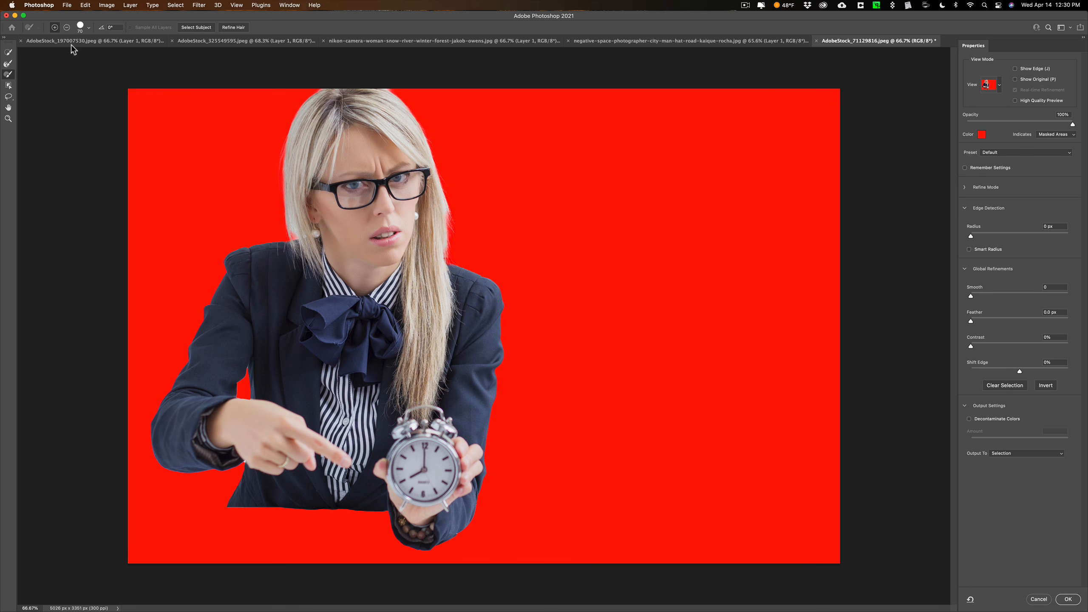
# Refine the edges of the woman's blonde hair with the Refine Edge brush
pyautogui.click(8, 64)
pyautogui.click(290, 235)
pyautogui.moveTo(397, 89); pyautogui.dragTo(393, 89)
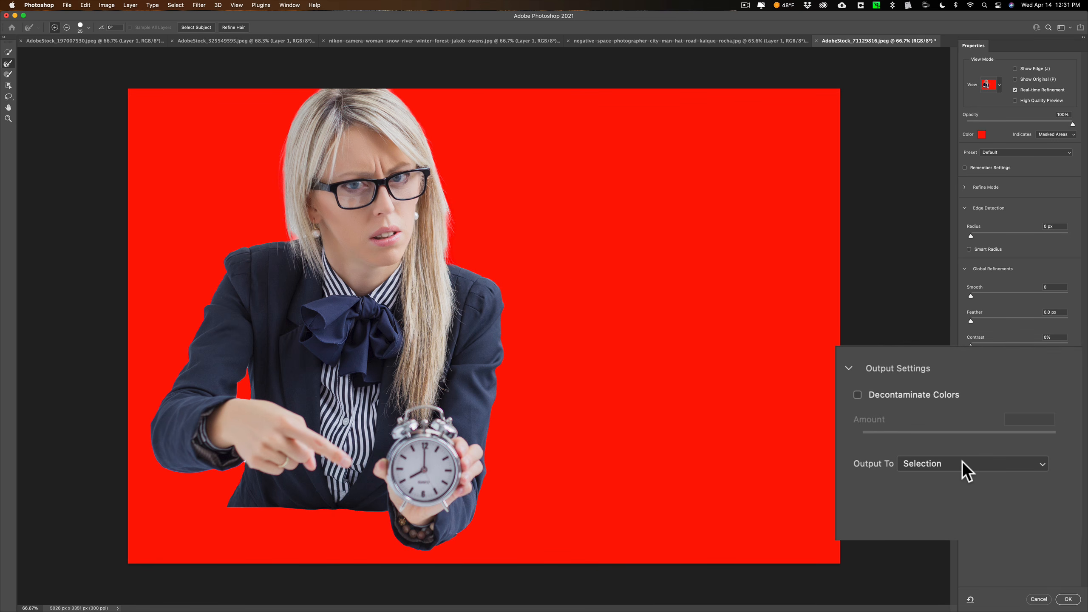
# Accept the selection, copy the woman to a new layer, and hide the Background layer
pyautogui.click(1067, 599)
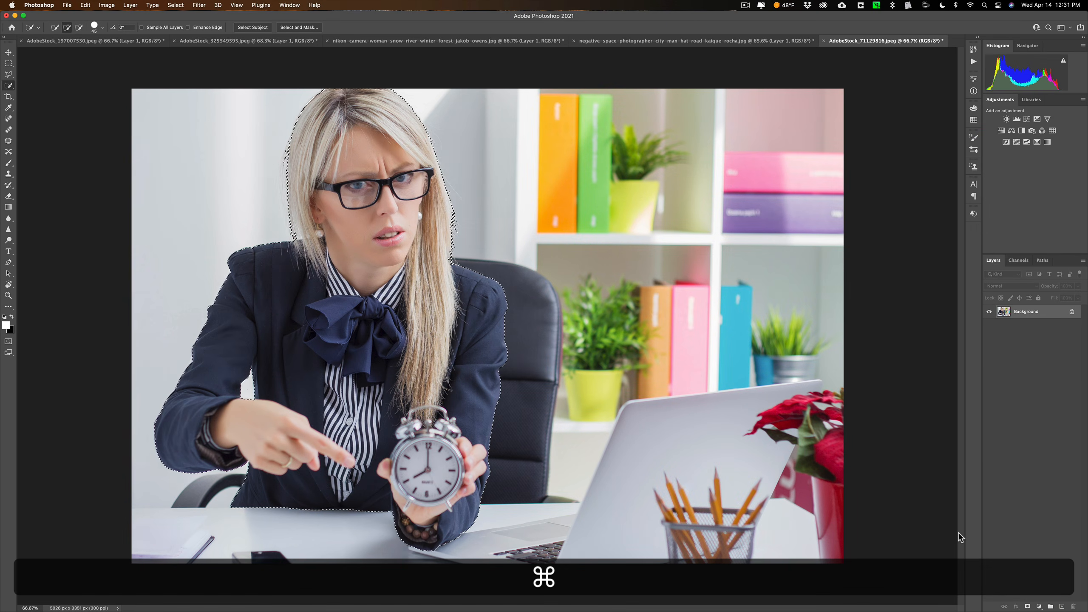
pyautogui.press('super+j')
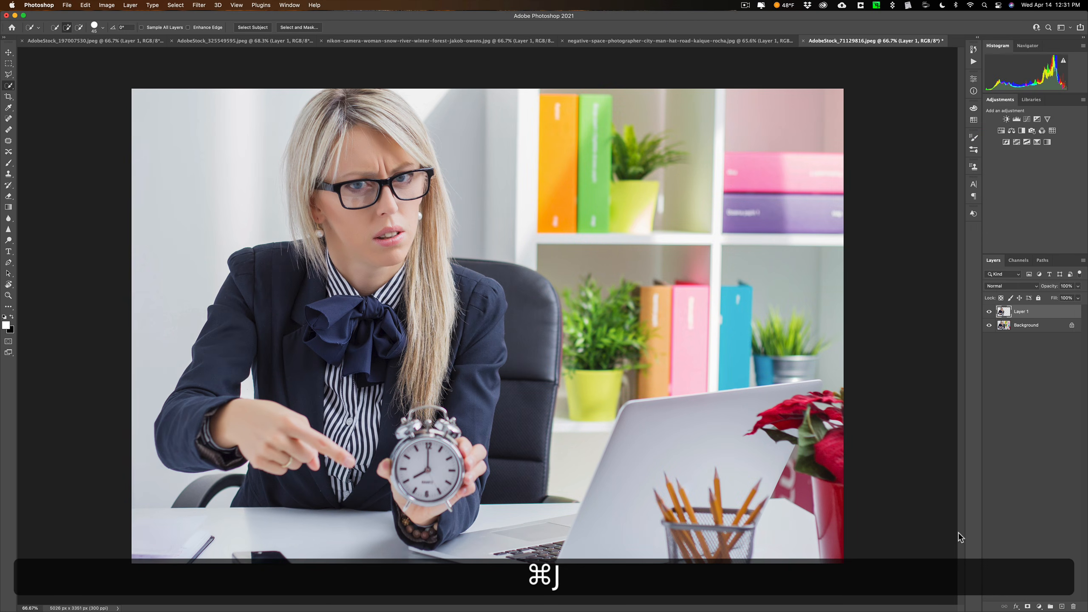
pyautogui.click(989, 326)
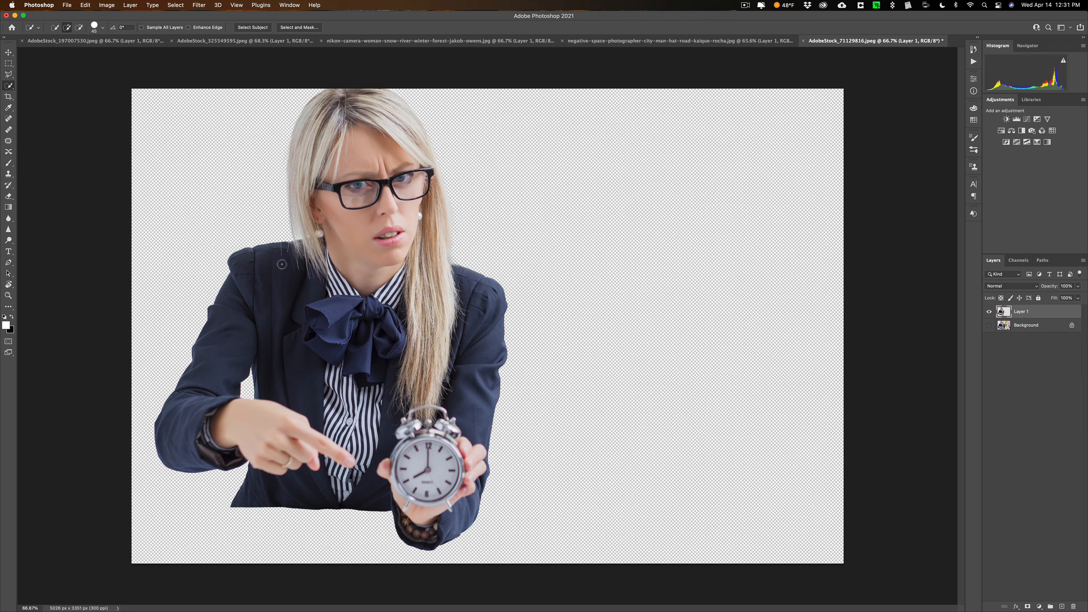
# Remove the stray hairs on the jacket shoulder beside the woman's hair with a smaller Spot Healing Brush
pyautogui.press('super+equal')
pyautogui.press('super+equal')
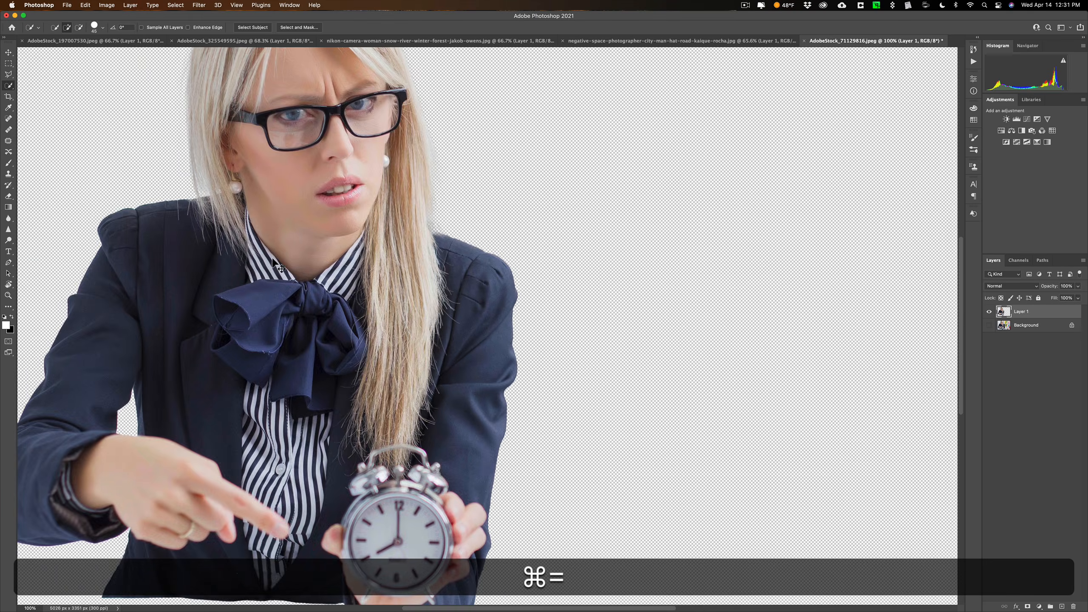
pyautogui.moveTo(216, 270); pyautogui.dragTo(649, 319)
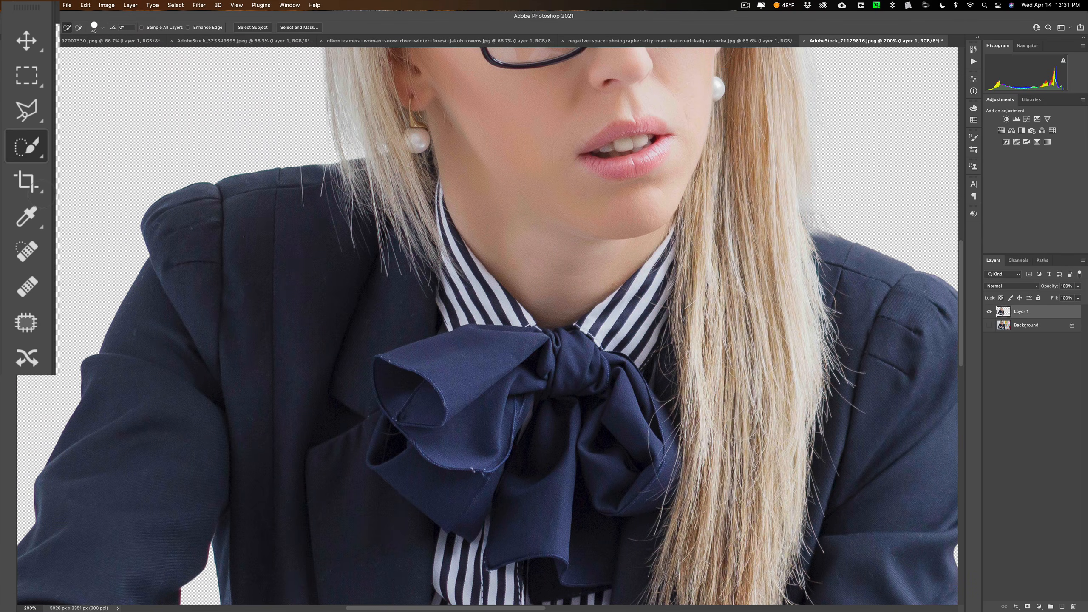
pyautogui.click(42, 250)
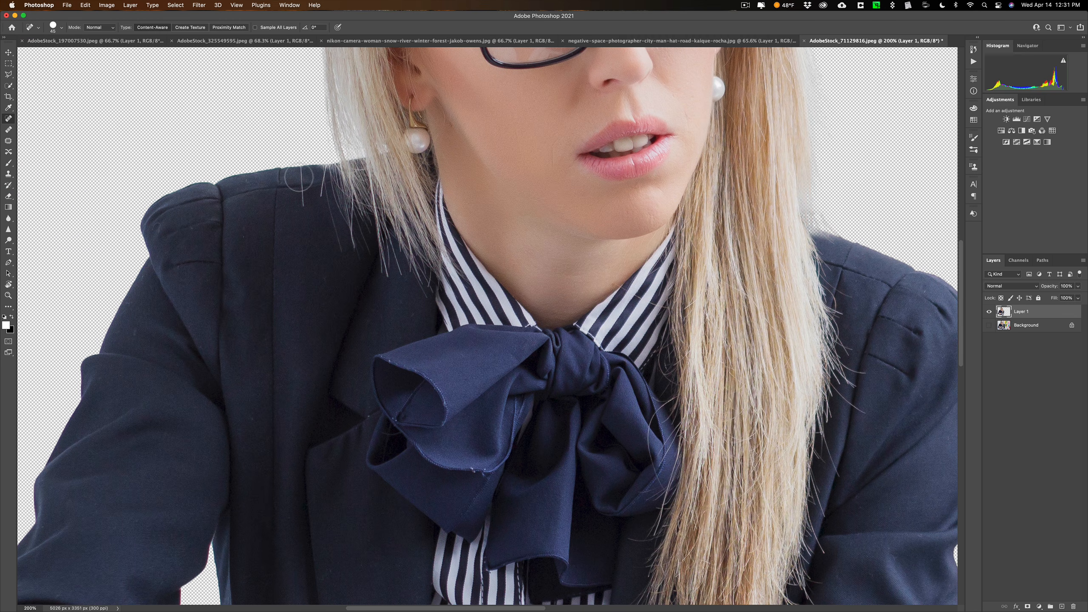
pyautogui.press('[')
pyautogui.press('[')
pyautogui.press('[')
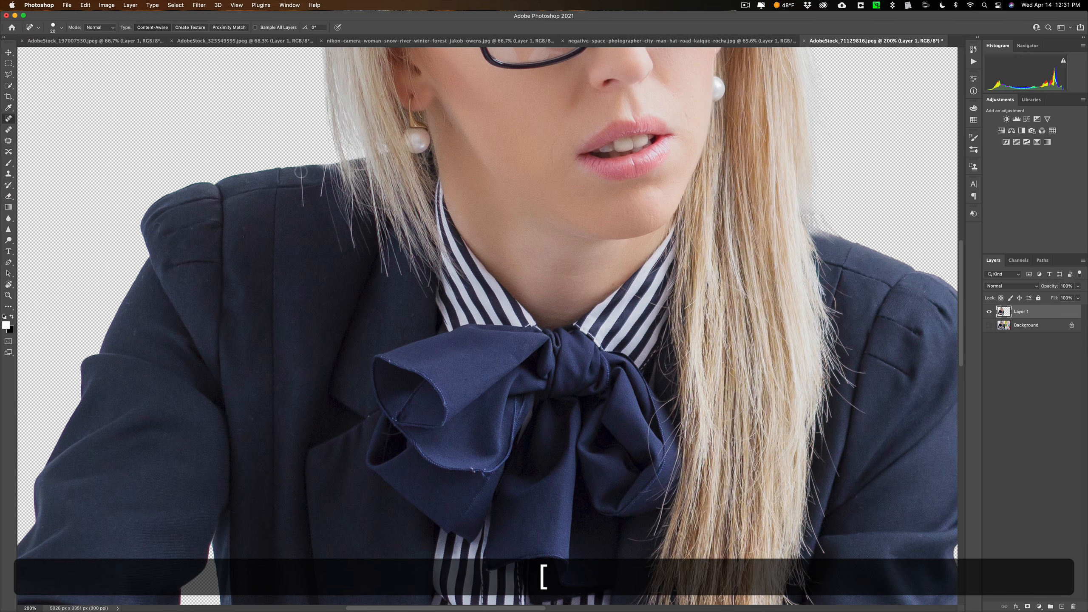
pyautogui.moveTo(301, 172)
pyautogui.mouseDown()
pyautogui.moveTo(301, 198)
pyautogui.moveTo(301, 183)
pyautogui.moveTo(322, 175)
pyautogui.moveTo(342, 251)
pyautogui.mouseUp()
pyautogui.moveTo(328, 185); pyautogui.dragTo(328, 195)
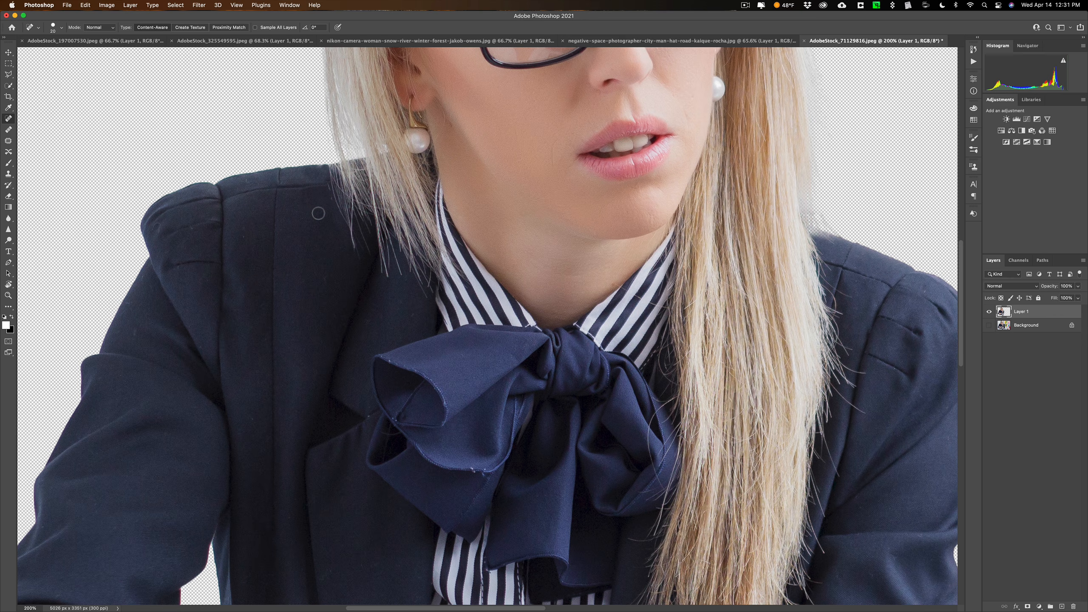
# Sample clean jacket fabric and touch up the remaining marks on the shoulder with the Healing Brush
pyautogui.click(8, 130)
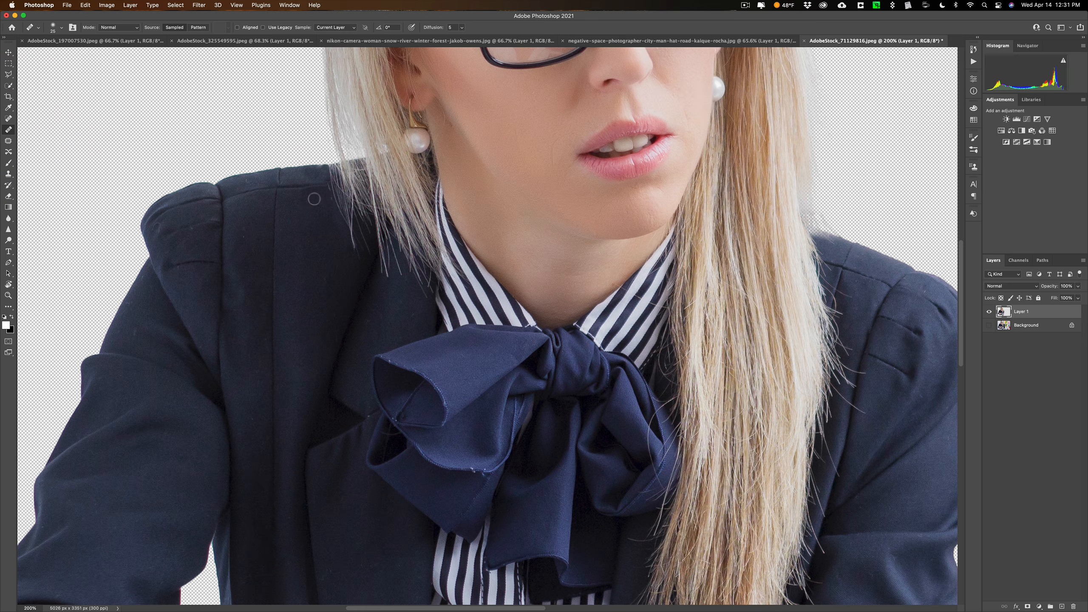
pyautogui.press('alt')
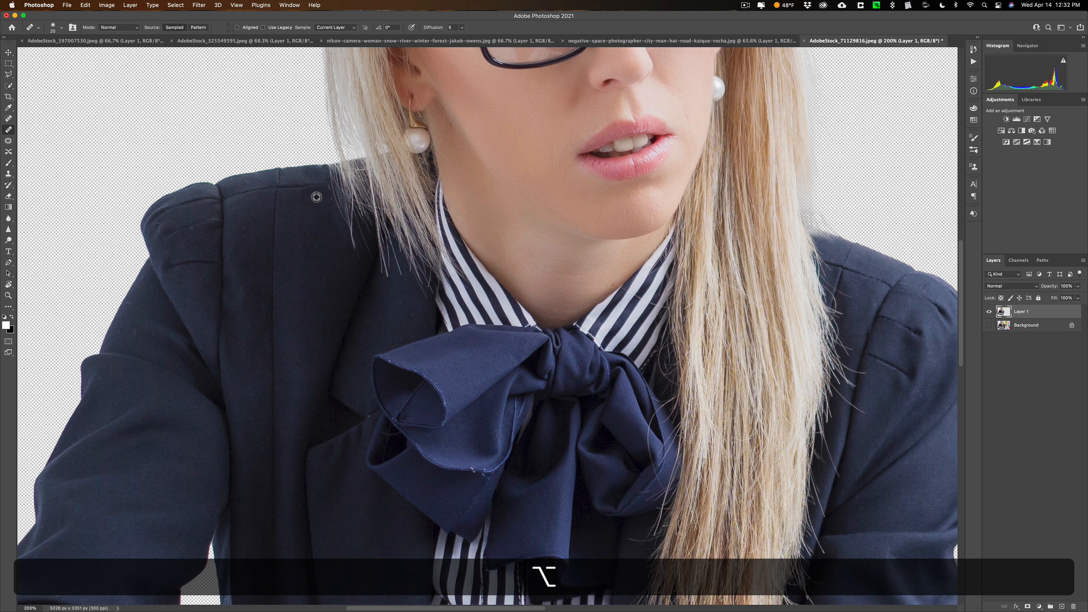
pyautogui.keyDown('alt'); pyautogui.click(316, 197); pyautogui.keyUp('alt')
pyautogui.click(327, 190)
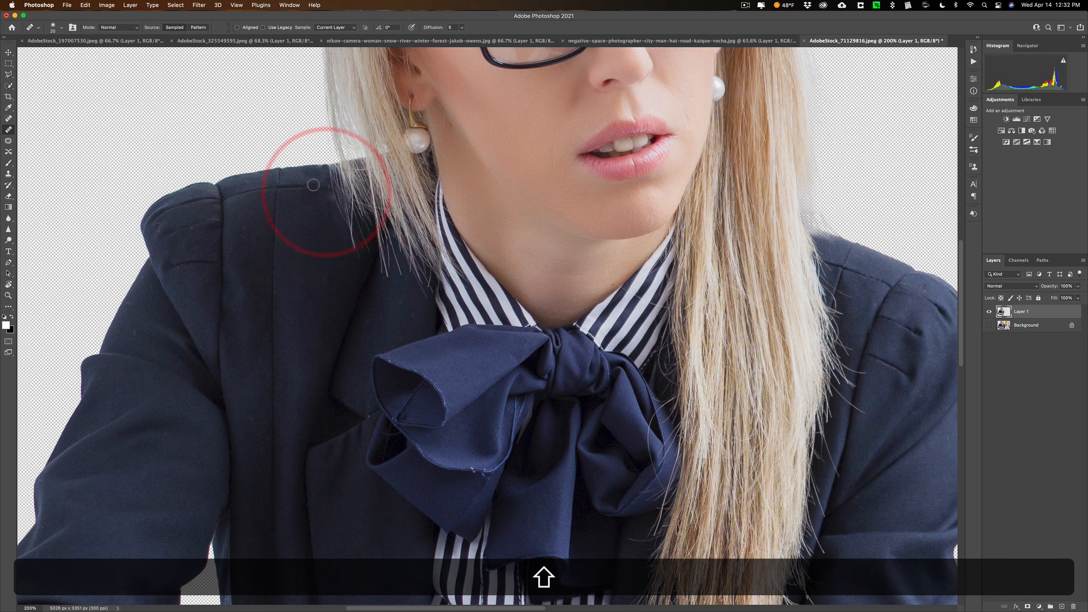
pyautogui.keyDown('shift'); pyautogui.click(326, 185); pyautogui.keyUp('shift')
pyautogui.click(328, 187)
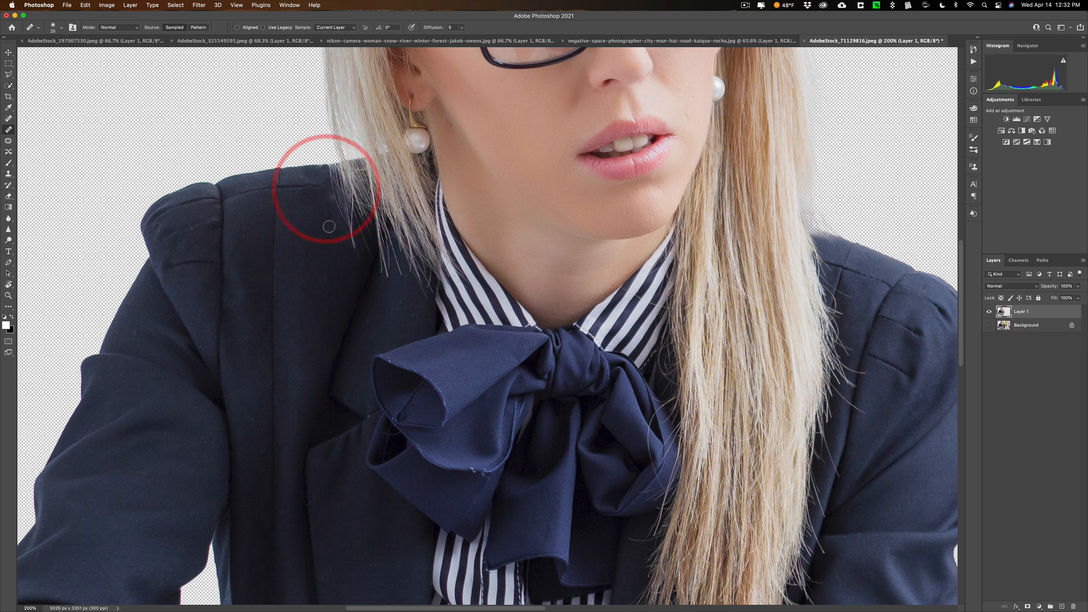
pyautogui.press('shift')
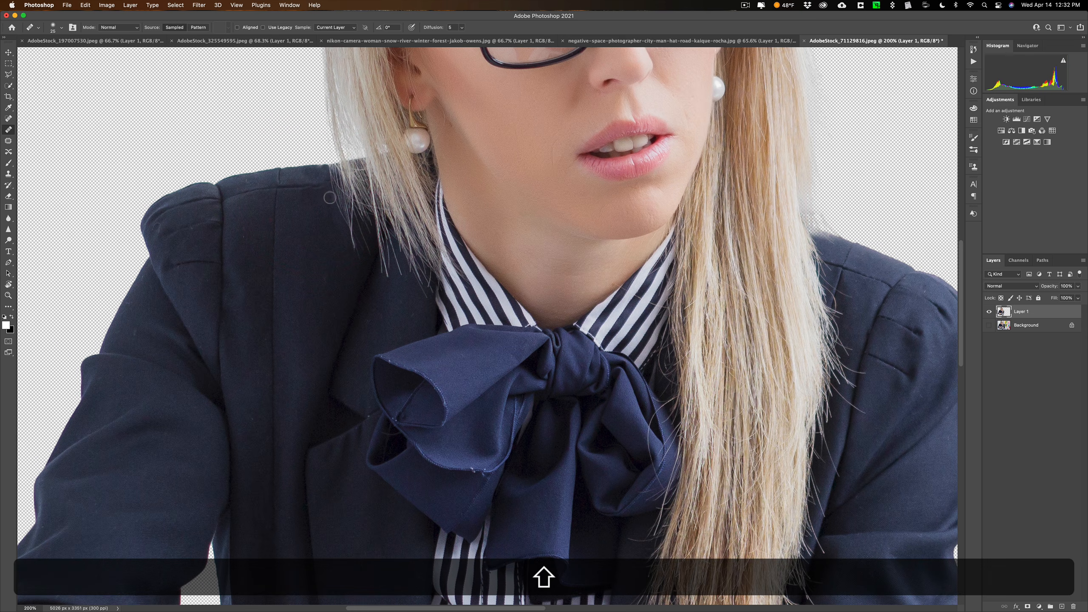
pyautogui.click(327, 199)
pyautogui.keyDown('shift'); pyautogui.click(317, 209); pyautogui.keyUp('shift')
pyautogui.keyDown('shift'); pyautogui.click(330, 194); pyautogui.keyUp('shift')
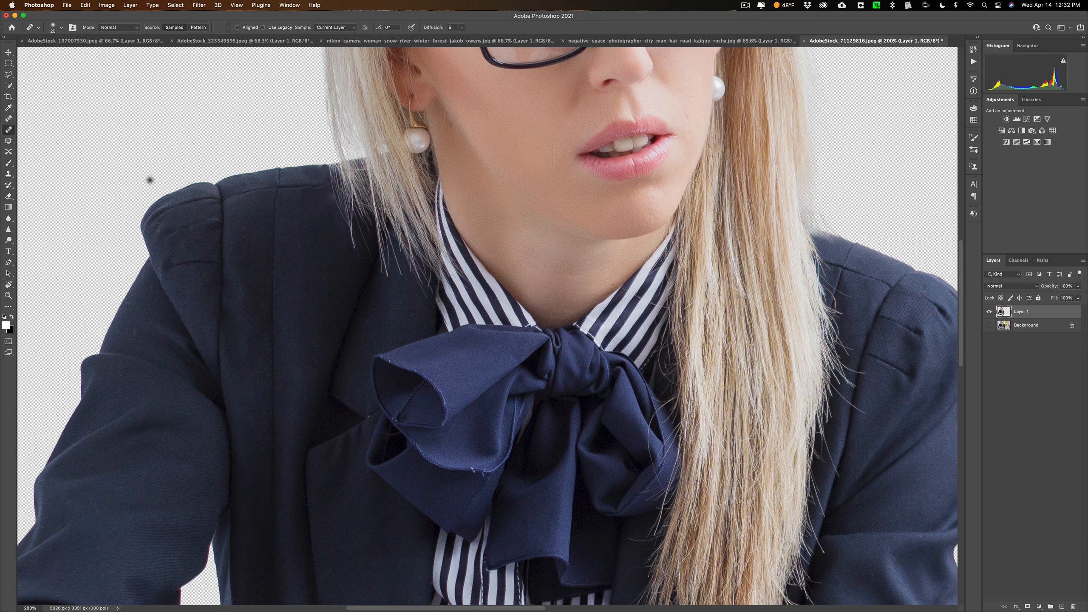
# Clone clean jacket fabric over the blemish beside the hair on the shoulder with a smaller Clone Stamp brush
pyautogui.press('s')
pyautogui.press('p')
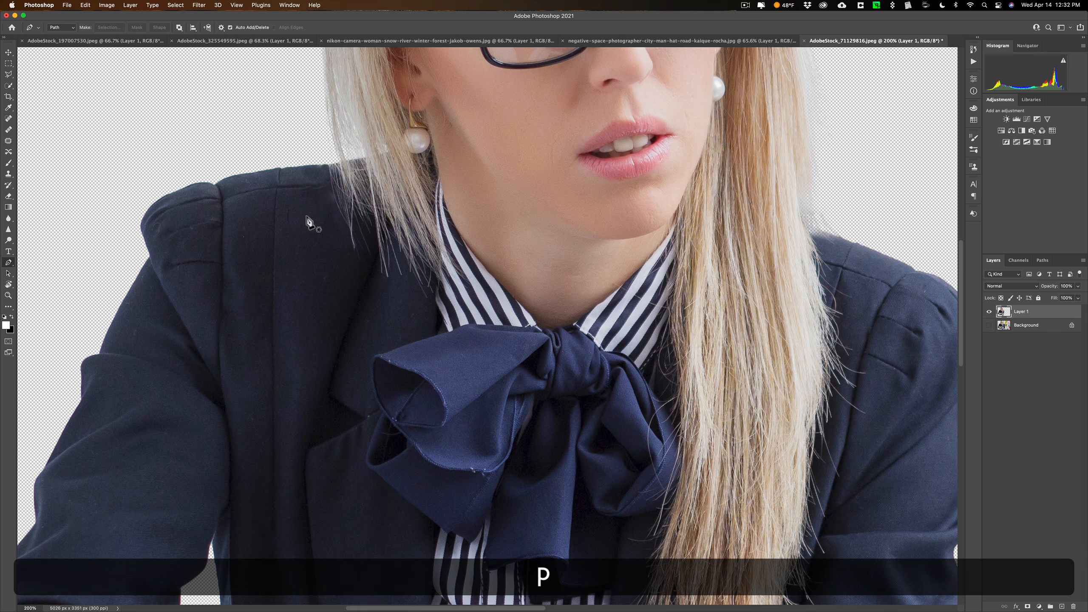
pyautogui.press('[')
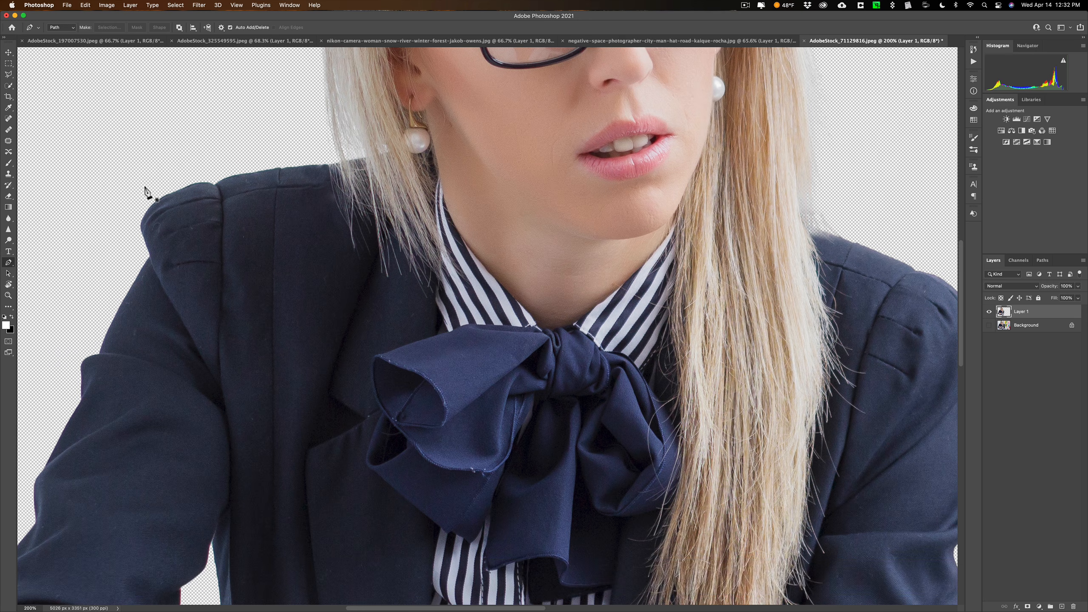
pyautogui.press('s')
pyautogui.press('[')
pyautogui.press('[')
pyautogui.press('[')
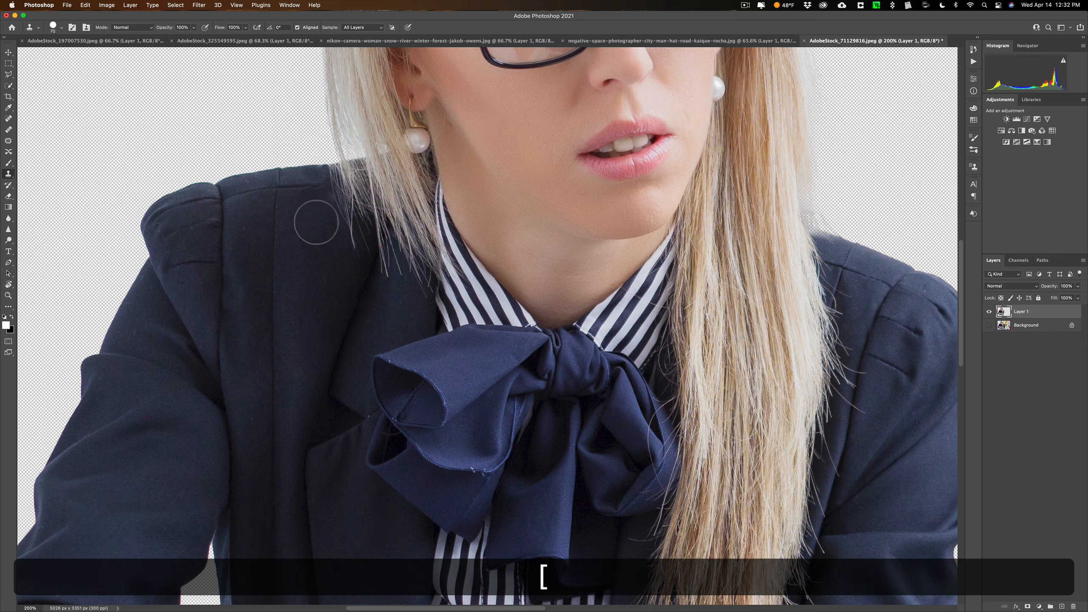
pyautogui.press('[')
pyautogui.press('[')
pyautogui.press('[')
pyautogui.press('[')
pyautogui.press('alt')
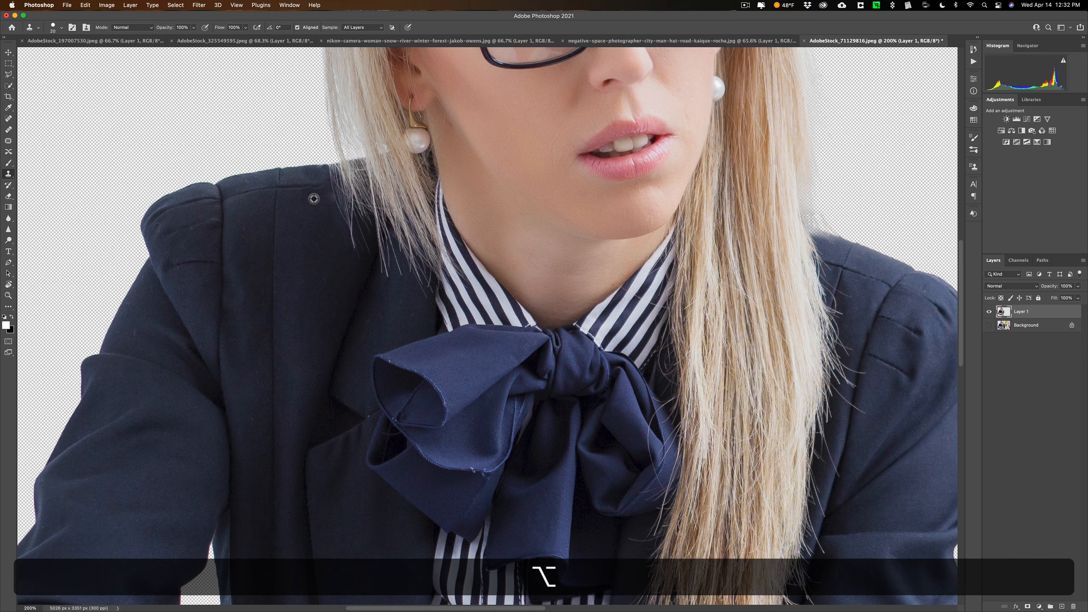
pyautogui.keyDown('alt'); pyautogui.click(314, 198); pyautogui.keyUp('alt')
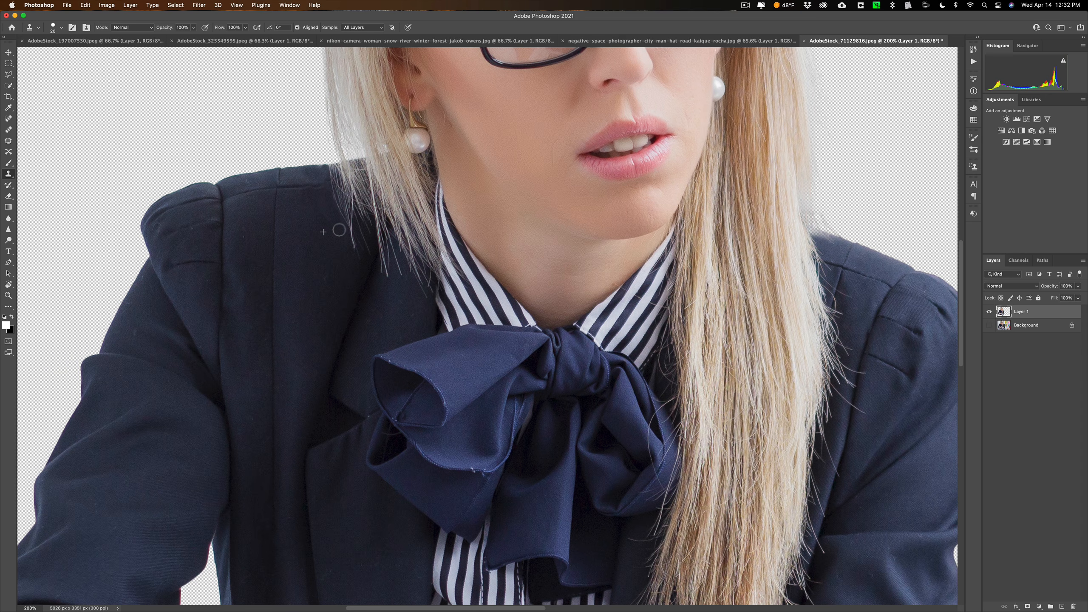
pyautogui.click(331, 217)
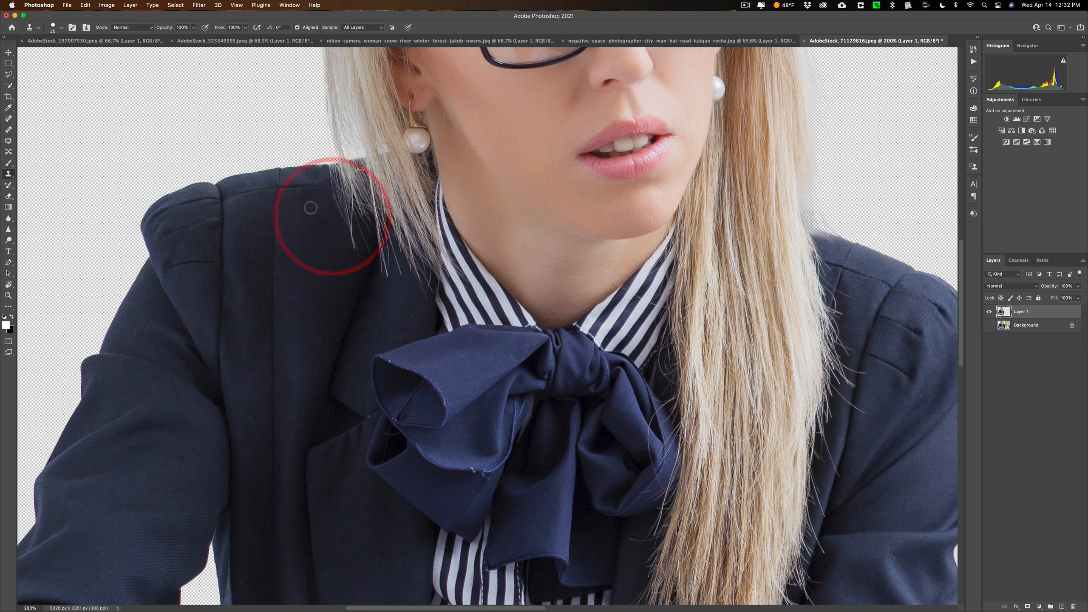
pyautogui.press('super')
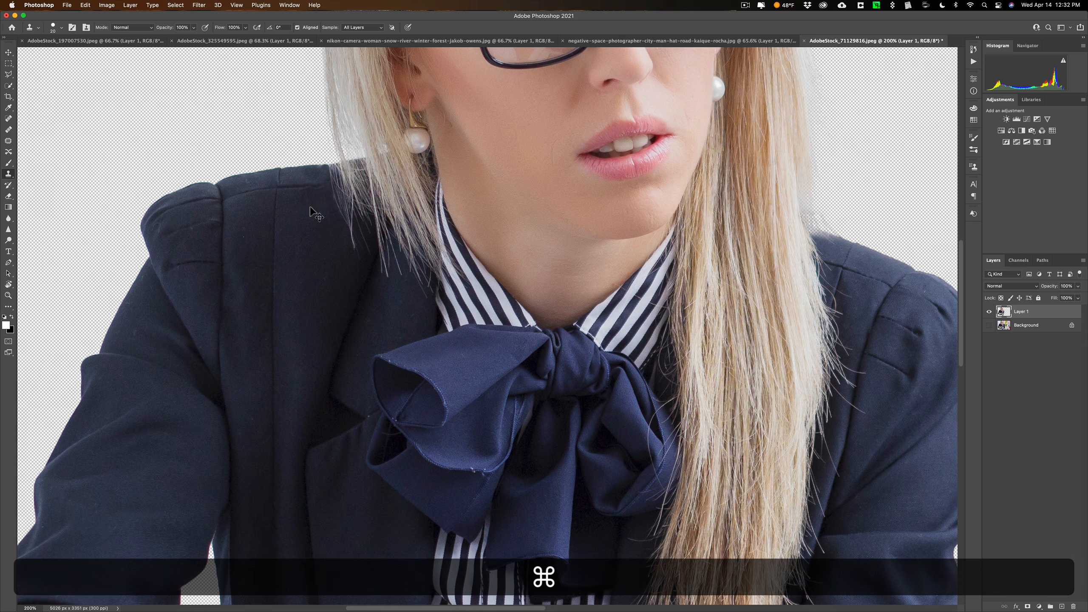
# Select the empty area below the jacket's lower edge and sleeve down past the canvas edge with the Polygonal Lasso tool
pyautogui.press('super+0')
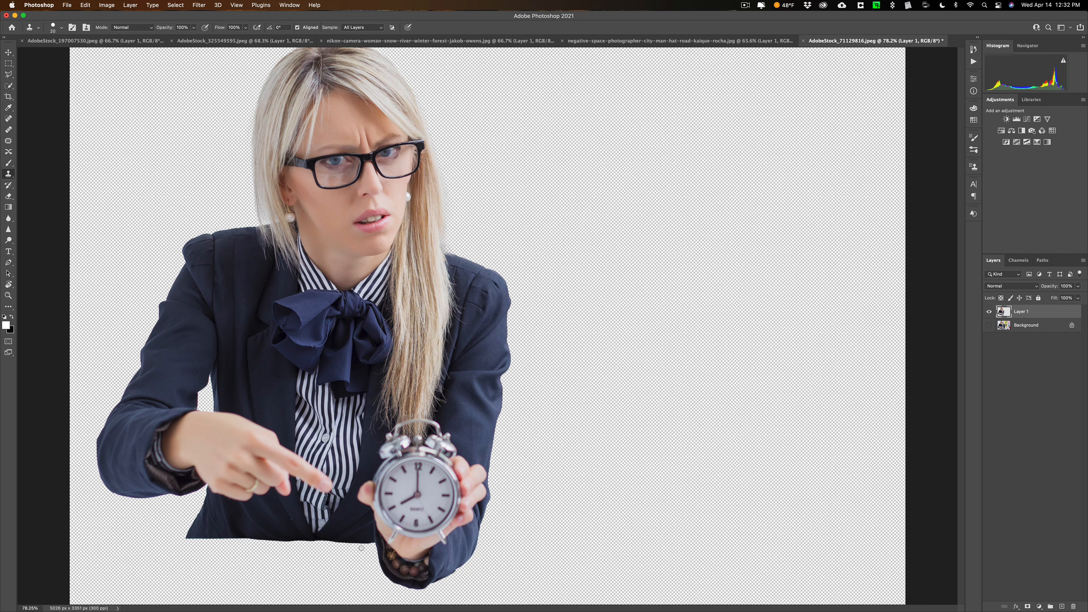
pyautogui.press('super+minus')
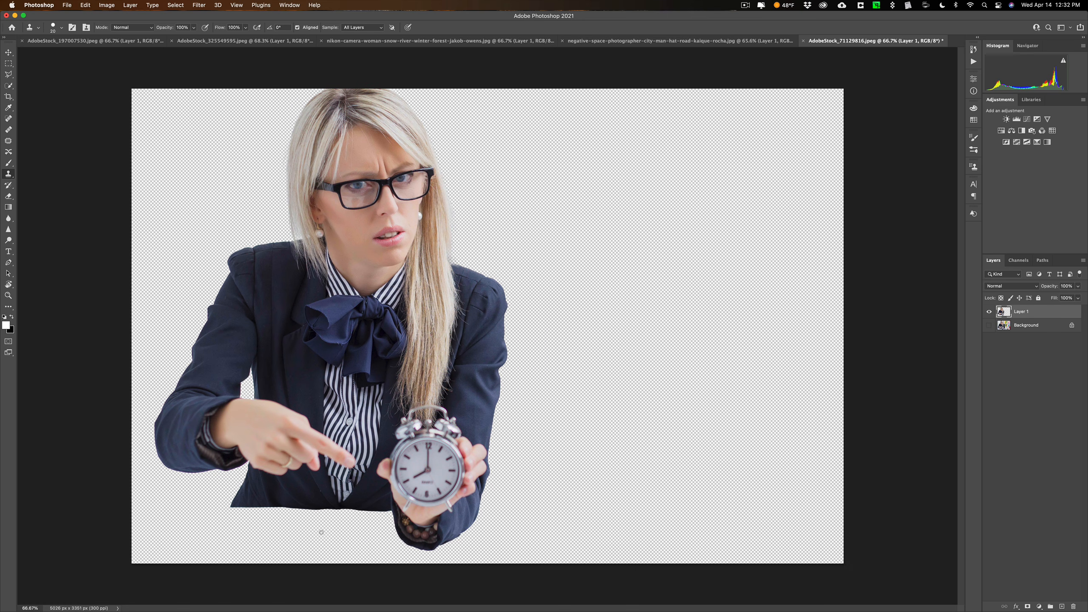
pyautogui.click(8, 74)
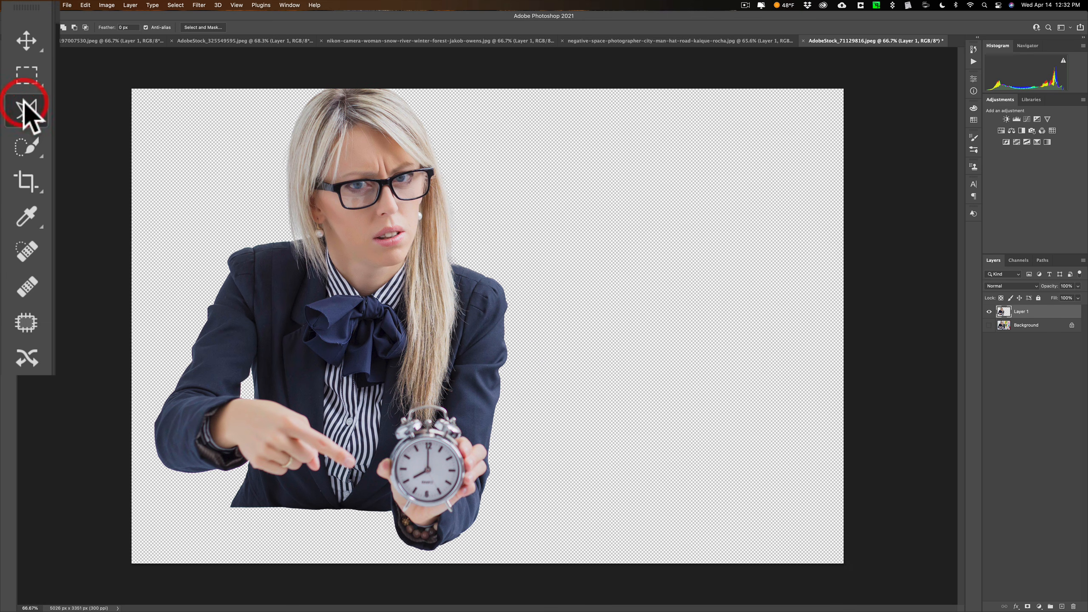
pyautogui.click(231, 506)
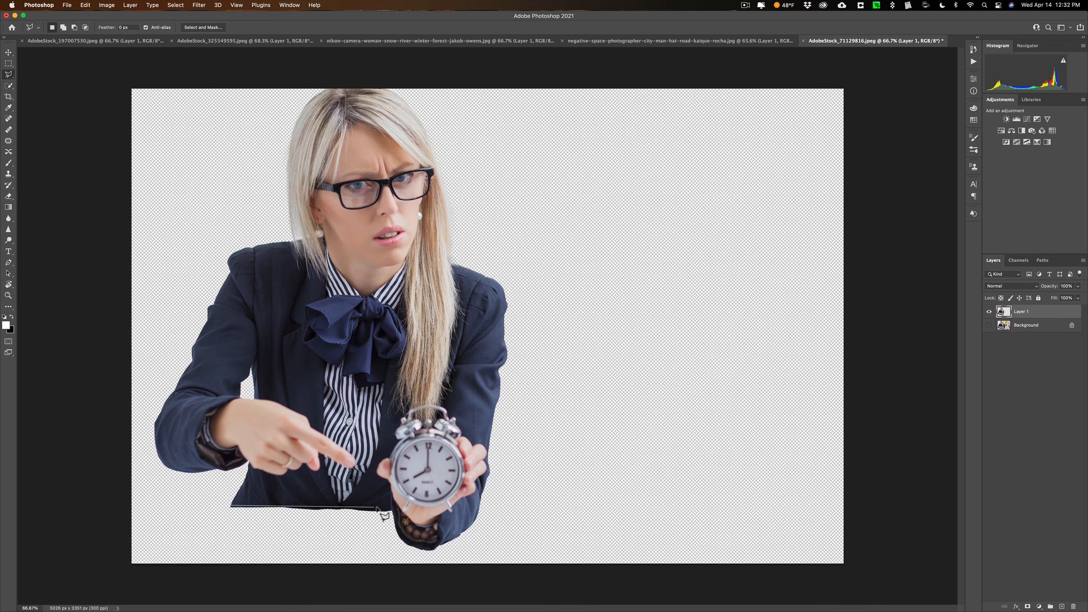
pyautogui.click(393, 509)
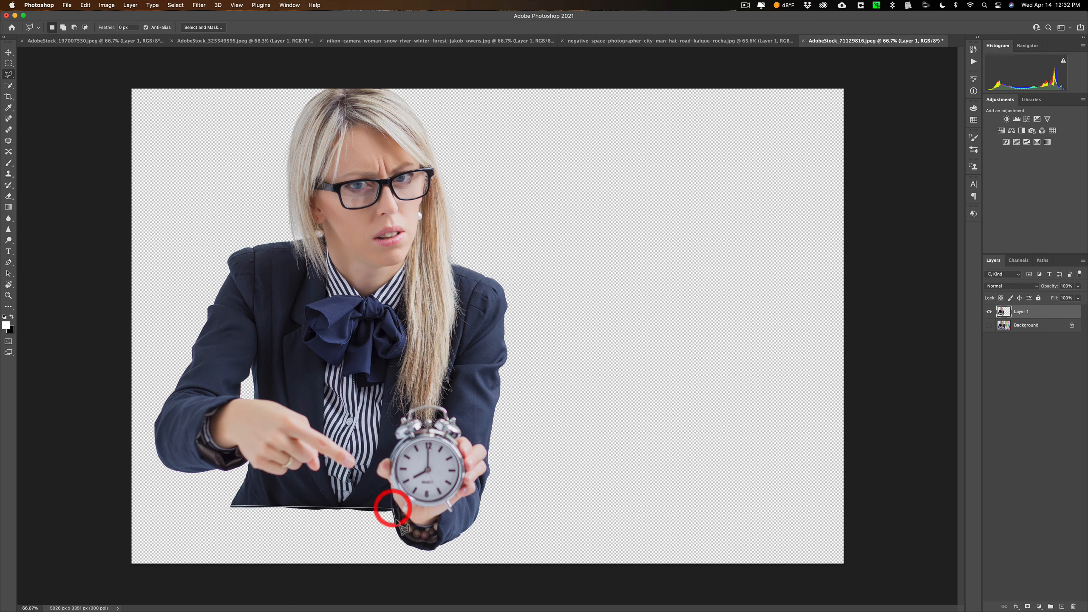
pyautogui.click(407, 541)
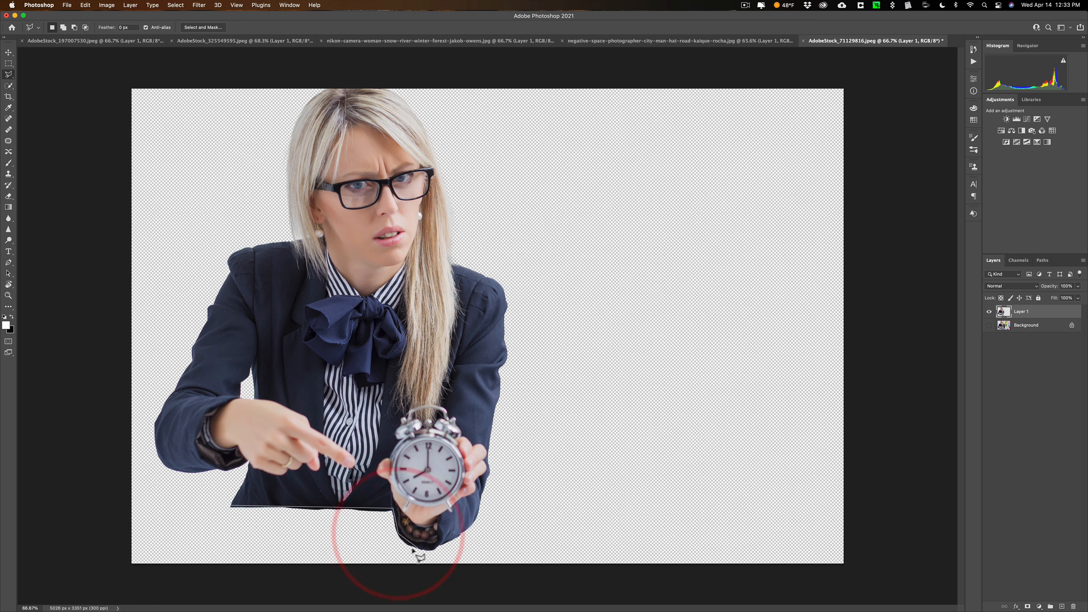
pyautogui.click(414, 549)
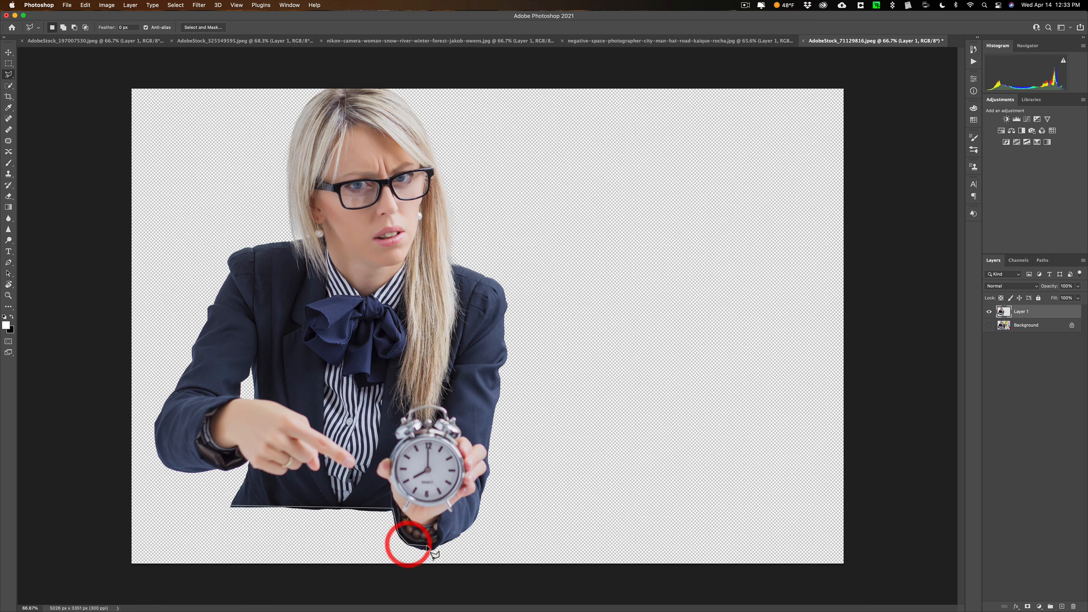
pyautogui.click(427, 550)
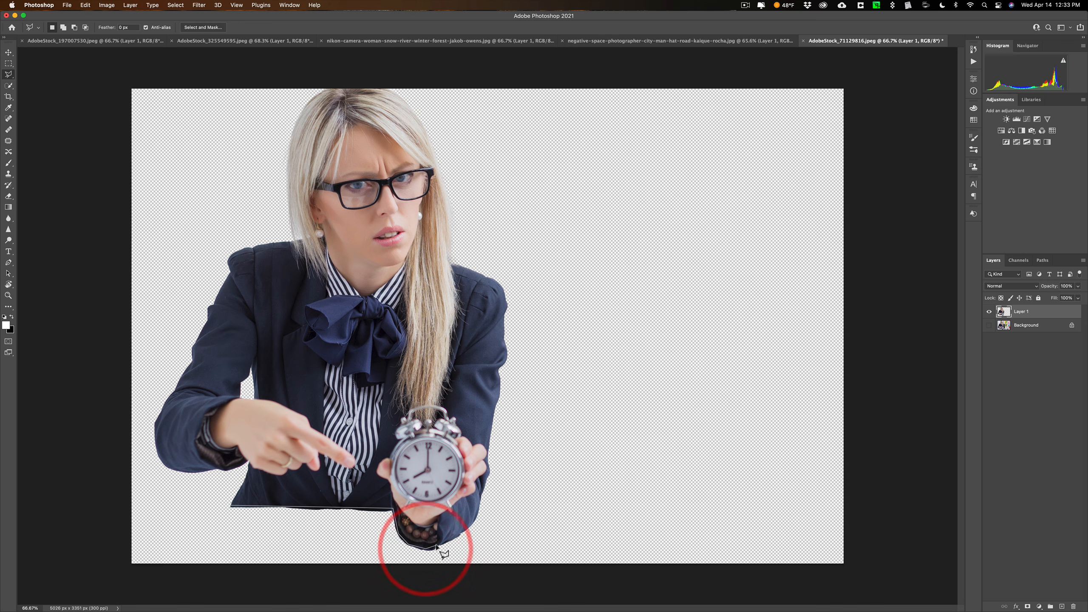
pyautogui.click(437, 544)
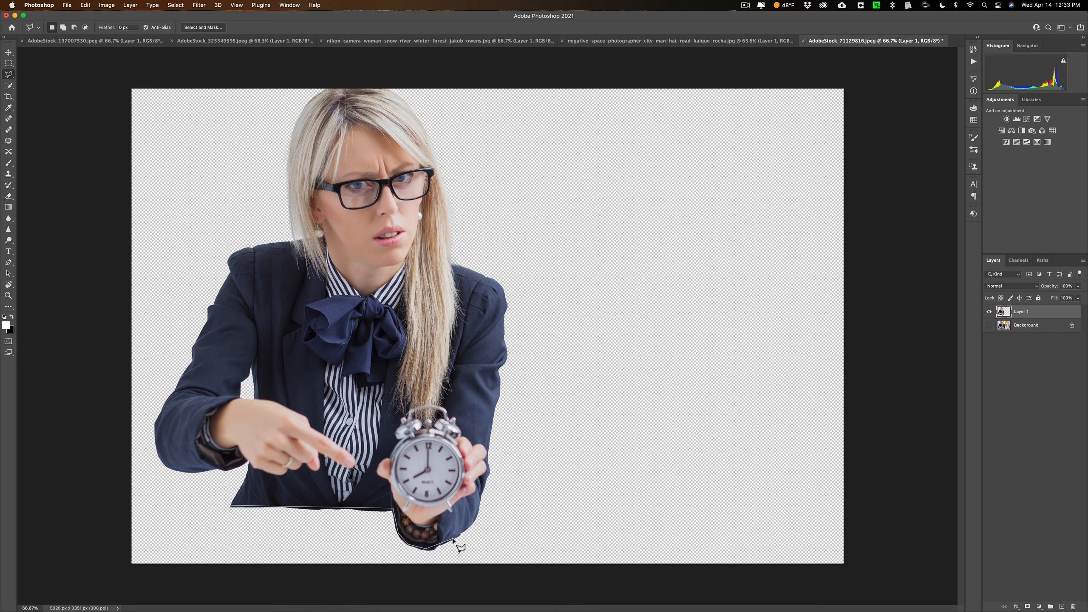
pyautogui.click(453, 539)
pyautogui.click(453, 571)
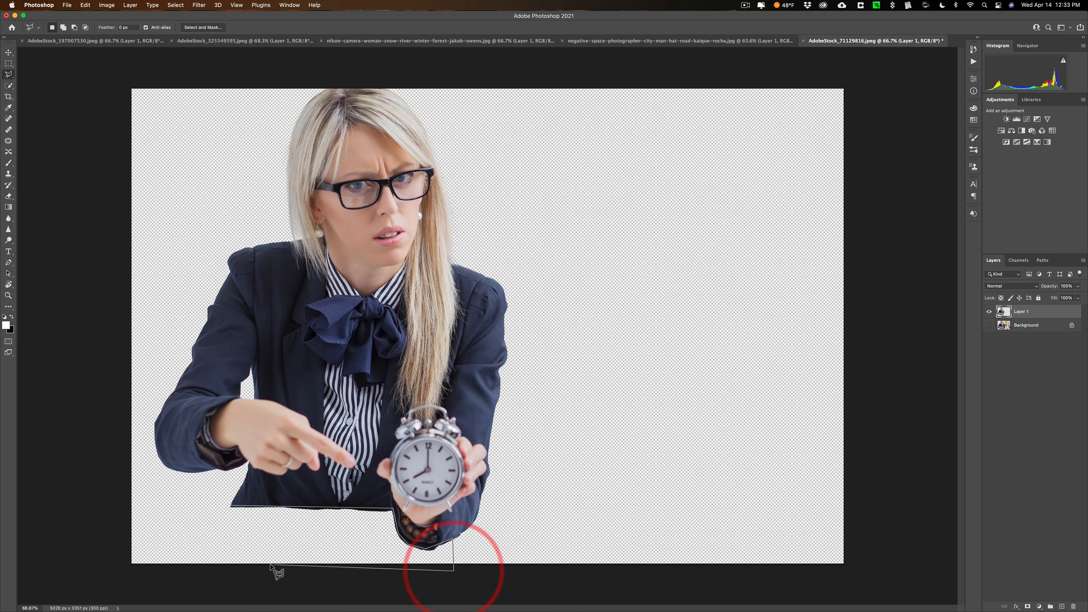
pyautogui.click(208, 568)
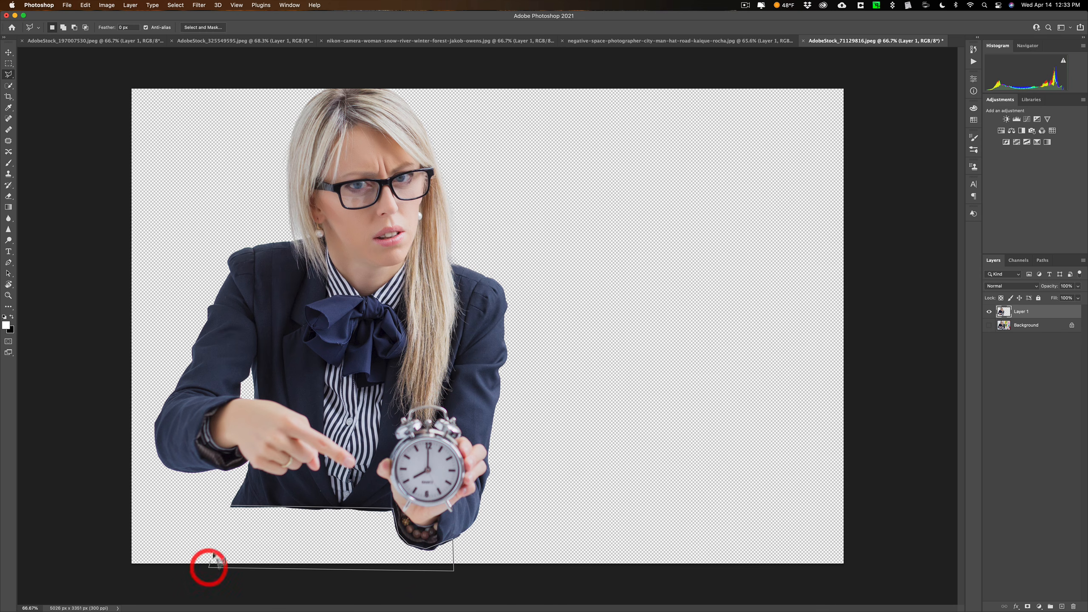
pyautogui.click(231, 507)
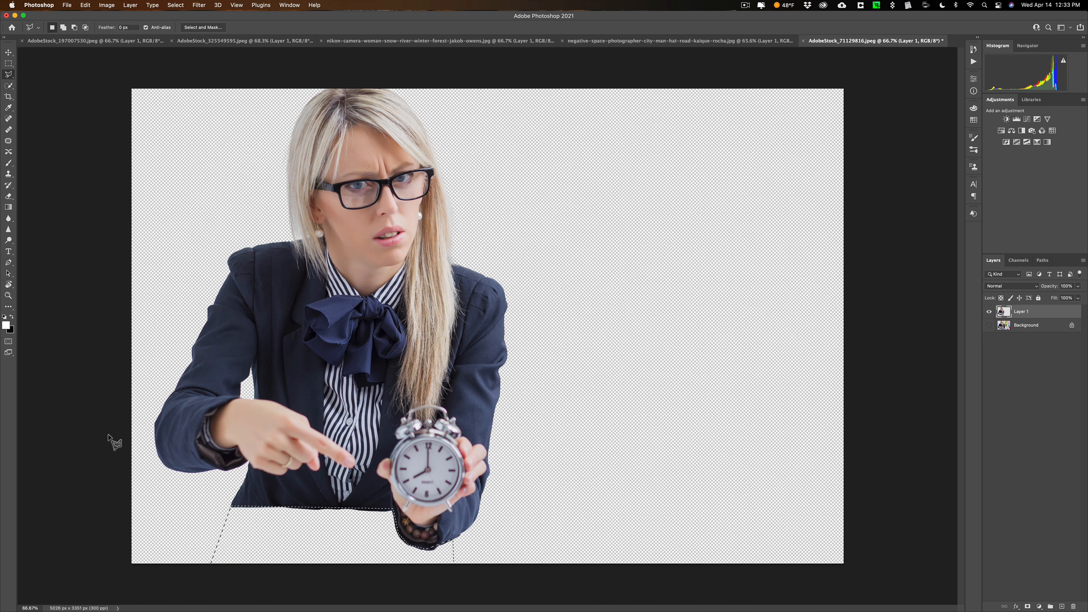
# Fill the selected area with Content-Aware contents, Color Adaptation on, Normal mode and 100% opacity, and deselect it
pyautogui.press('shift')
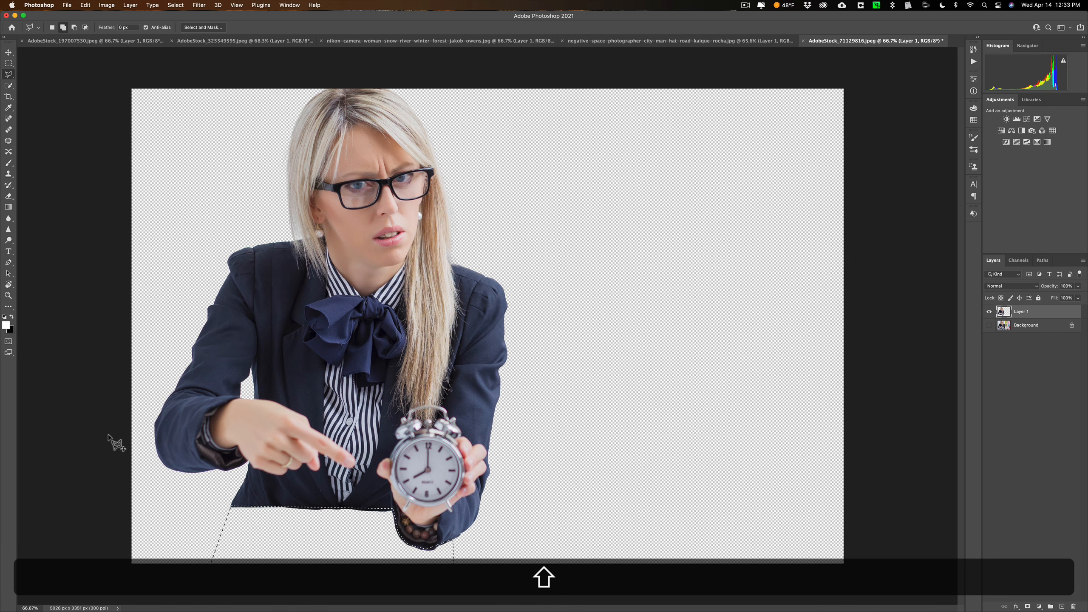
pyautogui.hotkey('shift', 'BackSpace')
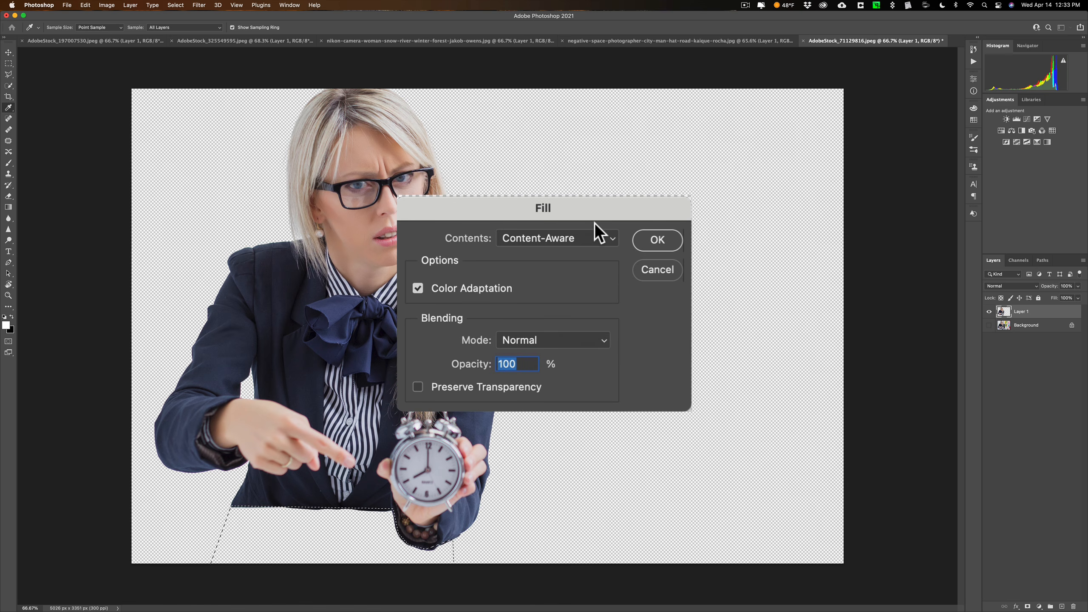
pyautogui.click(569, 236)
pyautogui.click(570, 238)
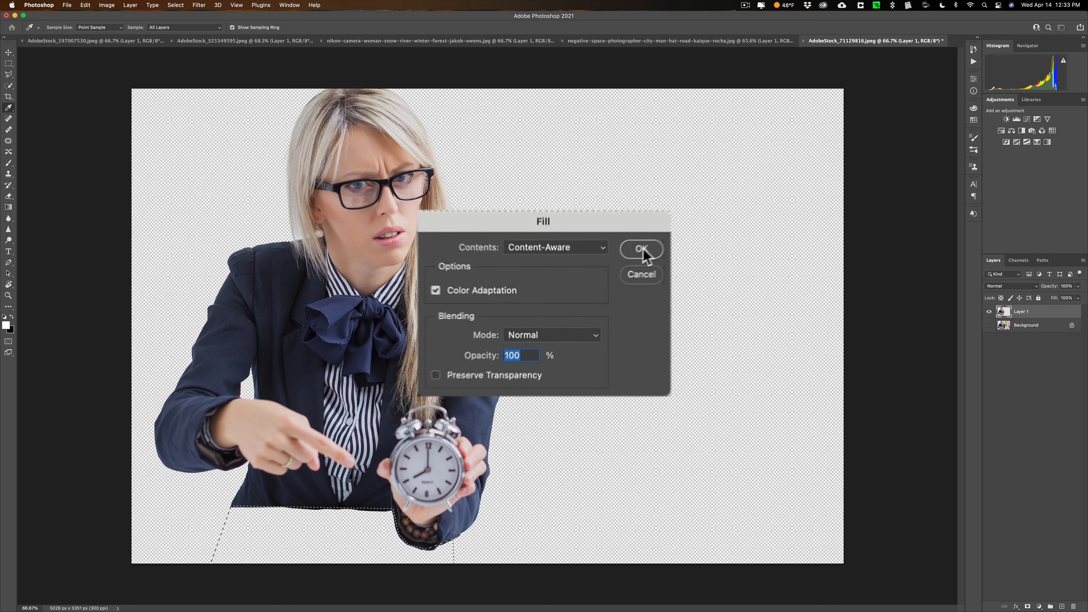
pyautogui.click(657, 240)
pyautogui.press('l')
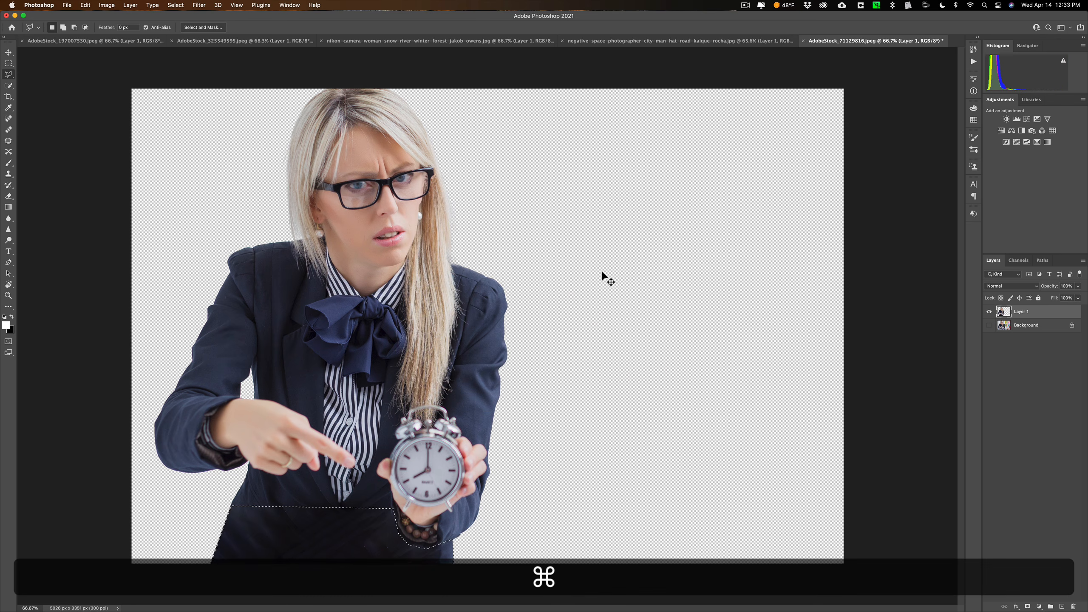
pyautogui.press('super+d')
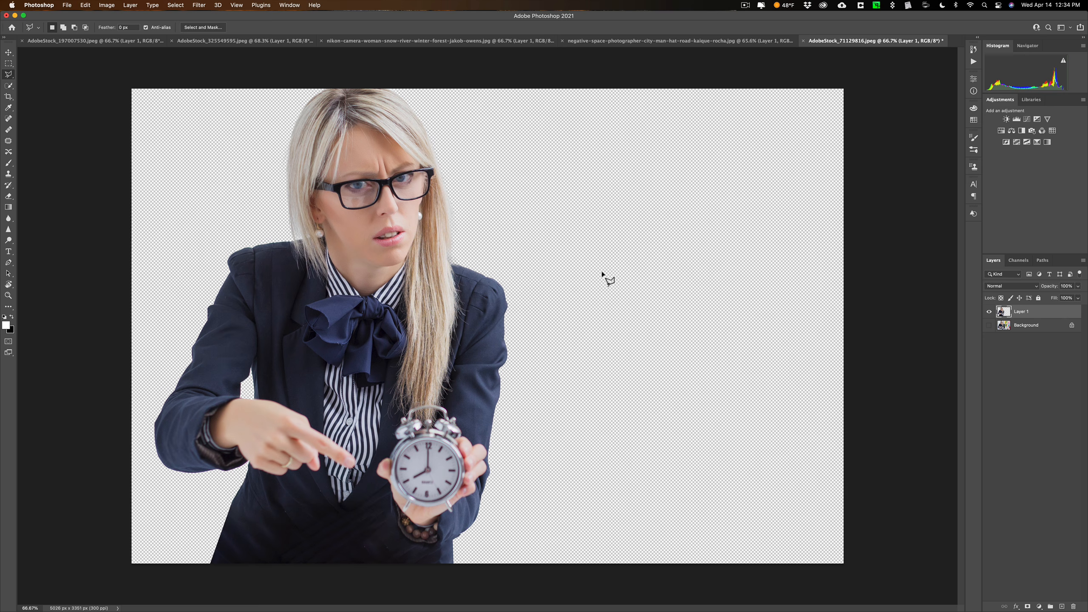
# Show the Background layer to check the extended jacket against the original photo, and hide the layer again
pyautogui.press('super+0')
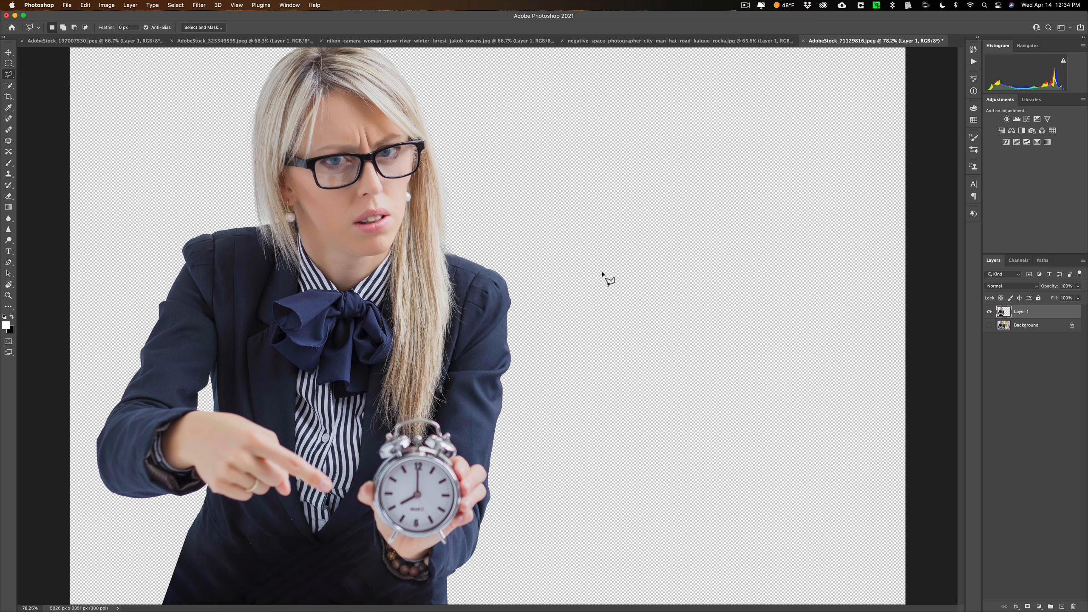
pyautogui.click(988, 325)
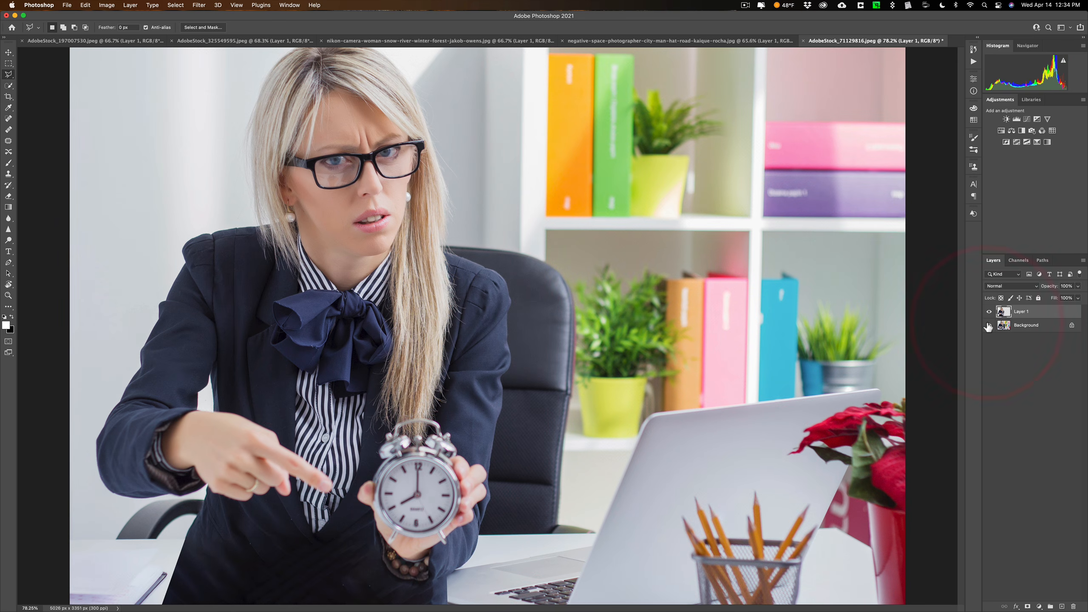
pyautogui.click(987, 325)
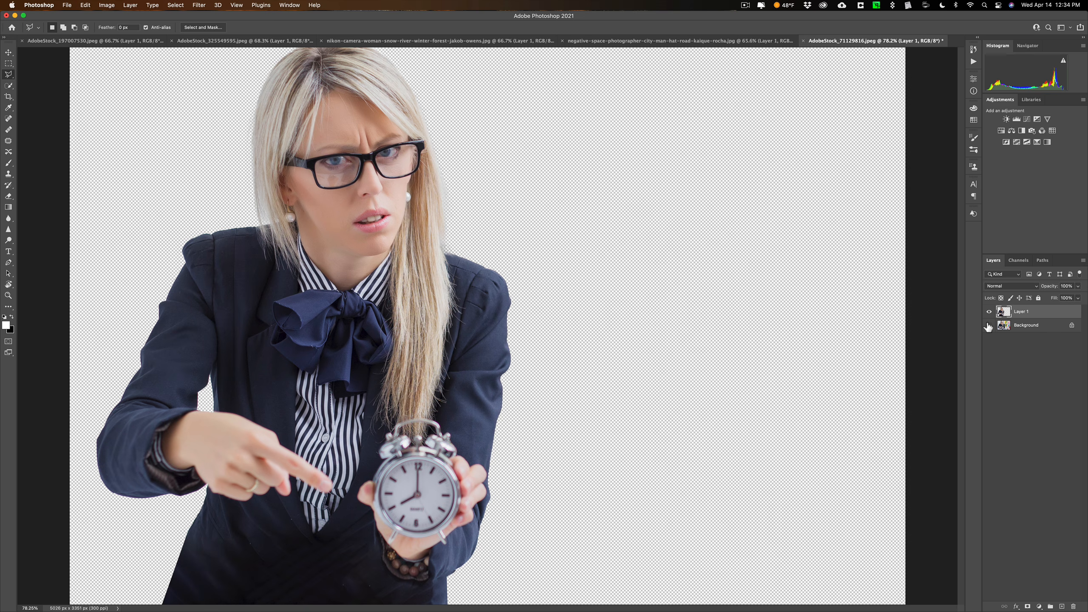
pyautogui.click(214, 28)
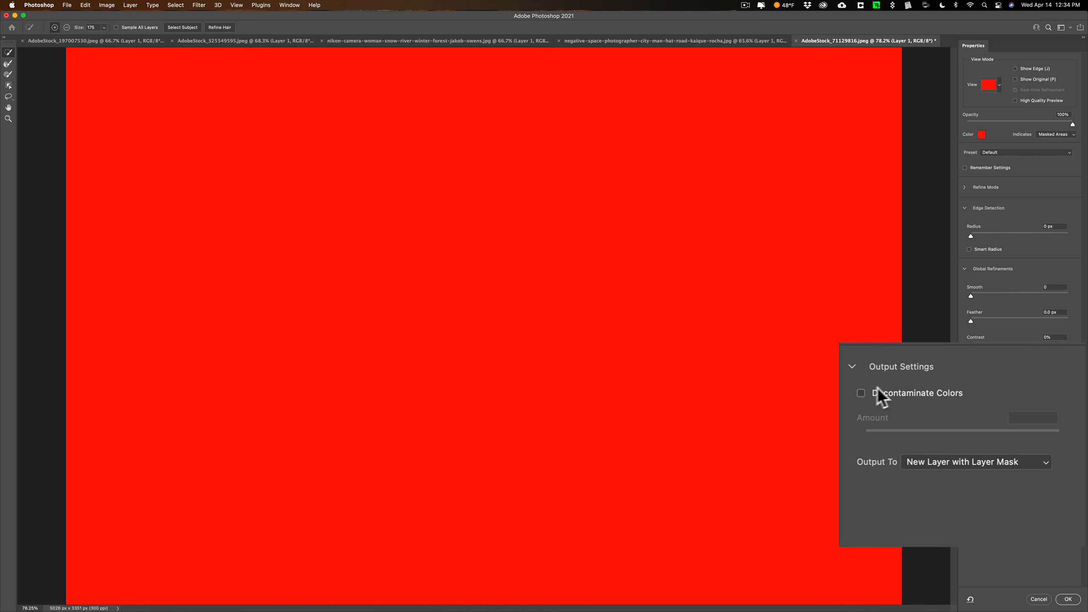
pyautogui.click(861, 393)
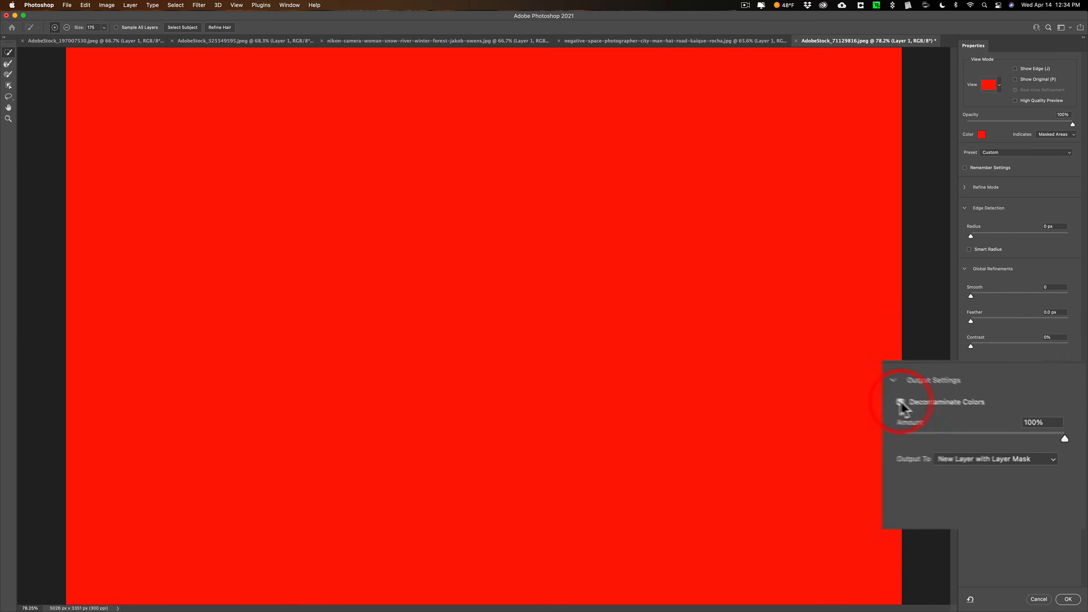
pyautogui.click(969, 418)
pyautogui.click(1038, 600)
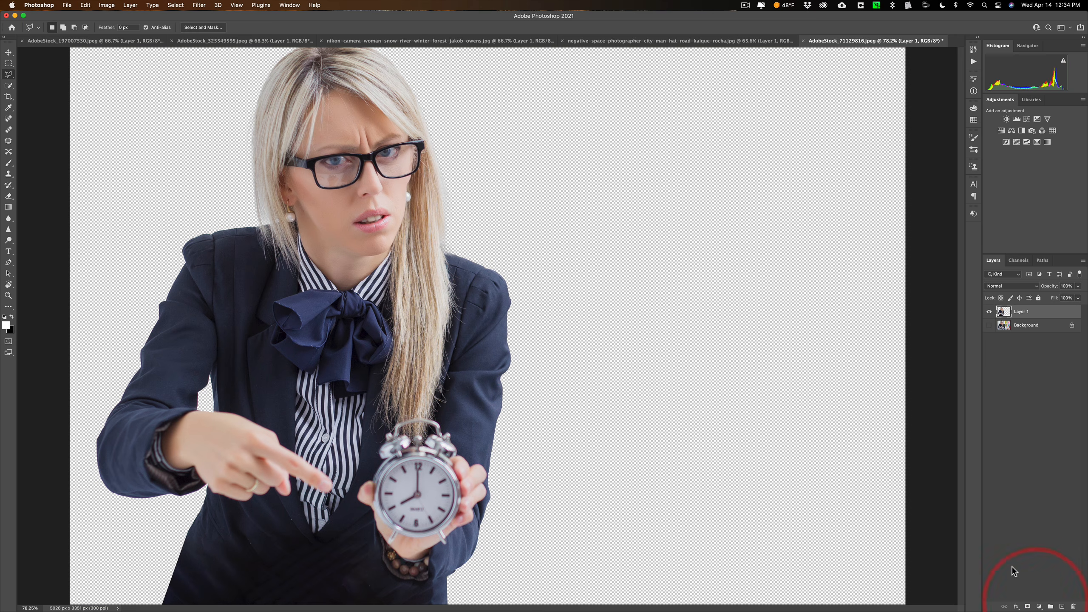